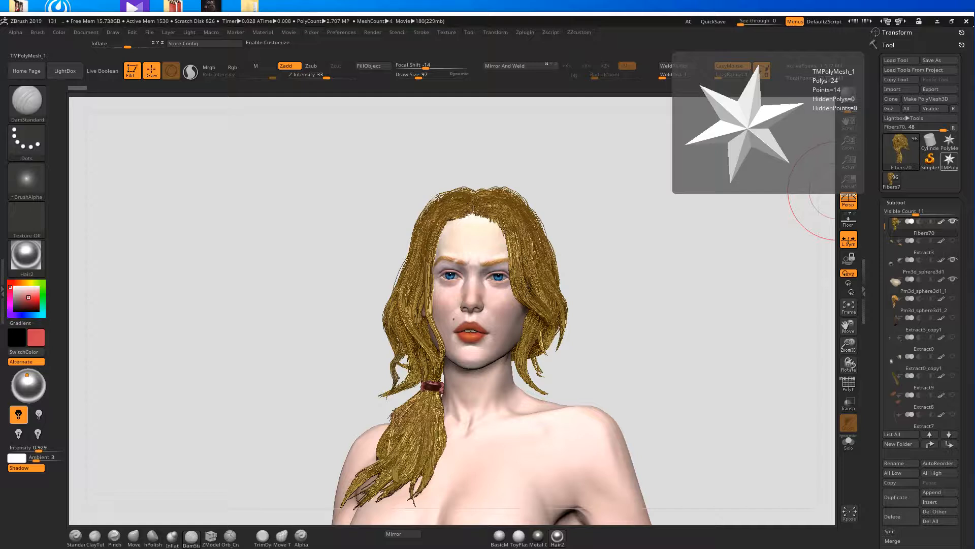
# Step: Smooth the stray hair fibers along the crown and both sides of the head
pyautogui.moveTo(608, 300); pyautogui.dragTo(616, 303)
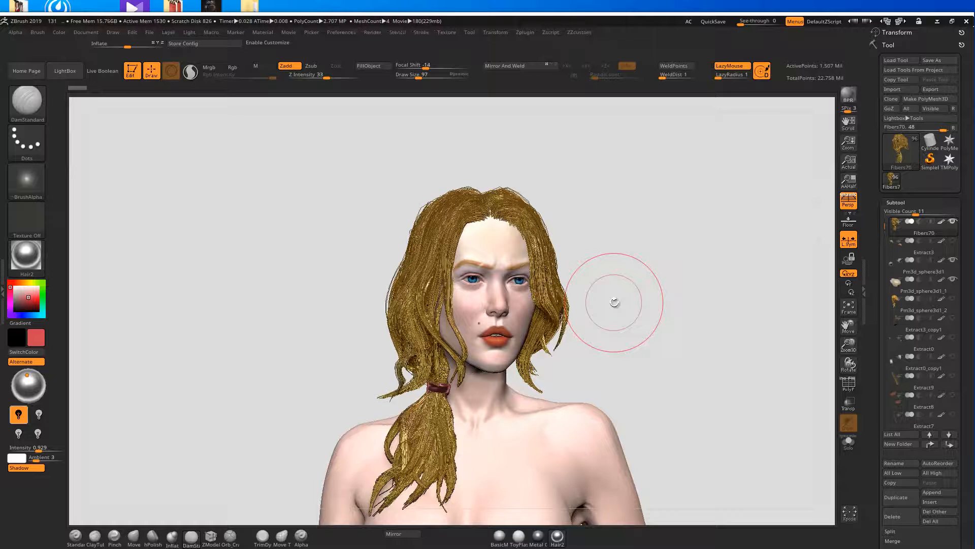
pyautogui.moveTo(629, 291)
pyautogui.mouseDown()
pyautogui.moveTo(596, 239)
pyautogui.moveTo(695, 305)
pyautogui.moveTo(697, 220)
pyautogui.mouseUp()
pyautogui.keyDown('alt'); pyautogui.moveTo(710, 259); pyautogui.dragTo(706, 173); pyautogui.keyUp('alt')
pyautogui.moveTo(315, 167)
pyautogui.keyDown('alt'); pyautogui.mouseDown()
pyautogui.moveTo(366, 226)
pyautogui.moveTo(413, 174)
pyautogui.mouseUp(); pyautogui.keyUp('alt')
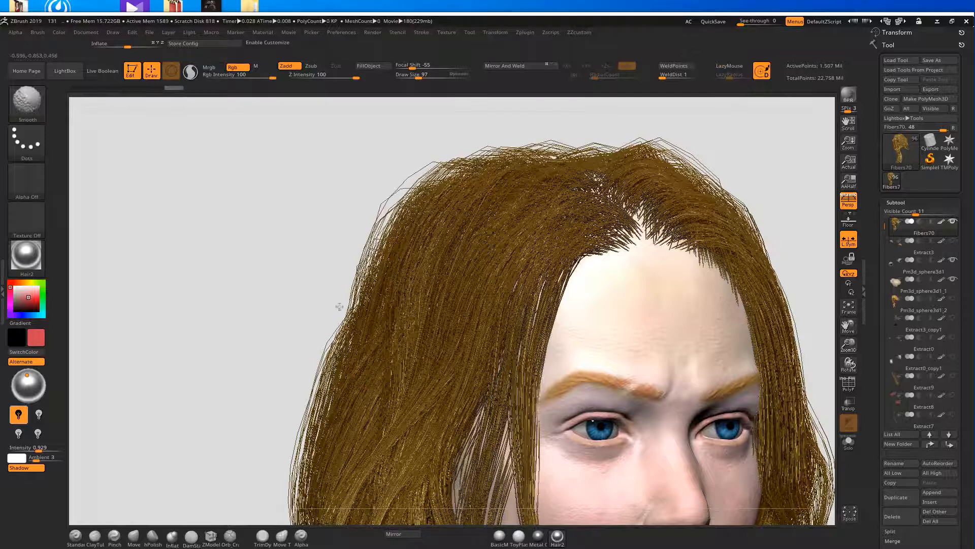
pyautogui.moveTo(239, 358)
pyautogui.mouseDown()
pyautogui.moveTo(551, 180)
pyautogui.moveTo(521, 133)
pyautogui.moveTo(508, 136)
pyautogui.mouseUp()
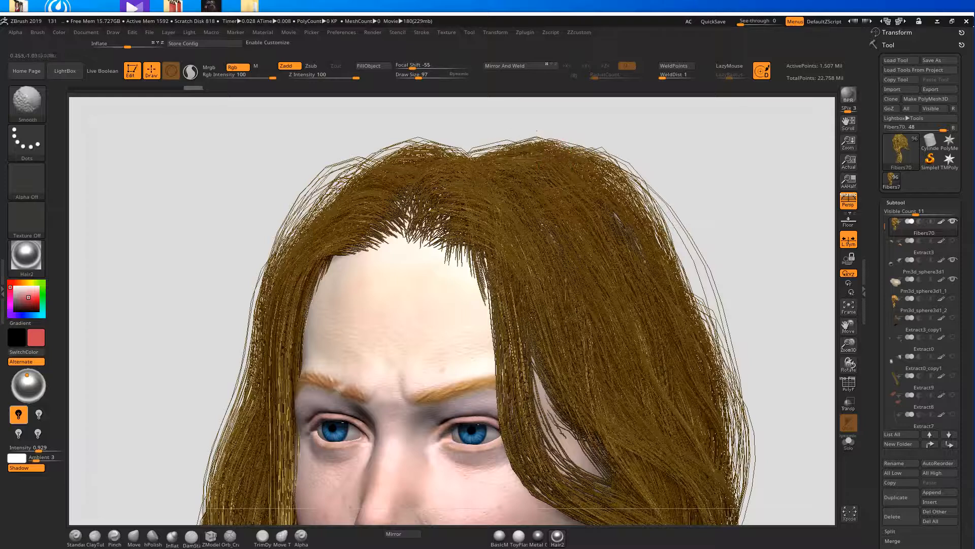
pyautogui.moveTo(594, 152)
pyautogui.keyDown('shift'); pyautogui.mouseDown()
pyautogui.moveTo(666, 191)
pyautogui.moveTo(718, 292)
pyautogui.moveTo(762, 435)
pyautogui.mouseUp(); pyautogui.keyUp('shift')
pyautogui.moveTo(401, 150)
pyautogui.keyDown('shift'); pyautogui.mouseDown()
pyautogui.moveTo(355, 167)
pyautogui.moveTo(273, 252)
pyautogui.moveTo(320, 203)
pyautogui.mouseUp(); pyautogui.keyUp('shift')
pyautogui.moveTo(401, 125)
pyautogui.keyDown('shift'); pyautogui.mouseDown()
pyautogui.moveTo(404, 137)
pyautogui.moveTo(386, 153)
pyautogui.mouseUp(); pyautogui.keyUp('shift')
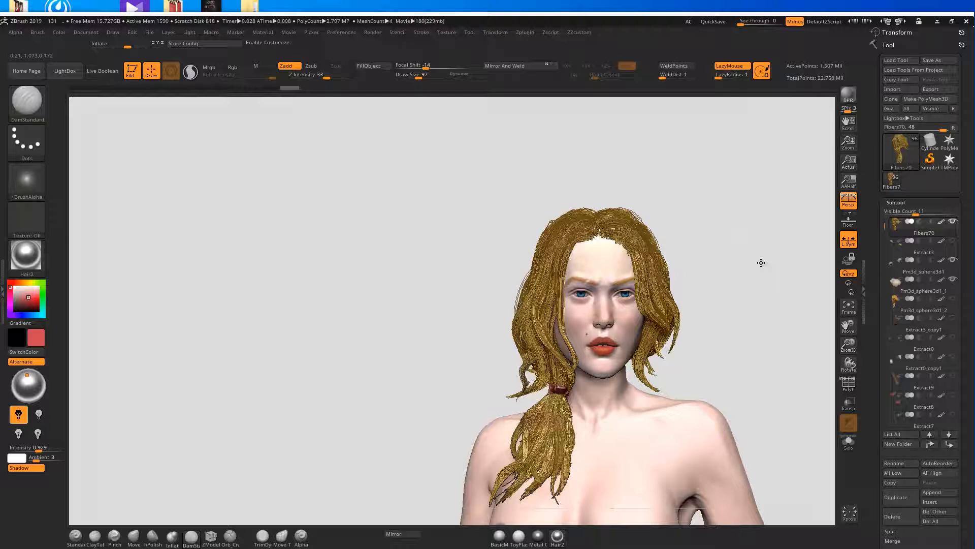
# Step: Isolate the loose lock hanging beside the ponytail tie and straighten its curled tip downward with the Move brush
pyautogui.keyDown('ctrl'); pyautogui.moveTo(760, 261); pyautogui.dragTo(394, 402, button='right'); pyautogui.keyUp('ctrl')
pyautogui.moveTo(394, 403); pyautogui.dragTo(682, 421)
pyautogui.keyDown('alt'); pyautogui.moveTo(709, 428); pyautogui.dragTo(682, 346, button='right'); pyautogui.keyUp('alt')
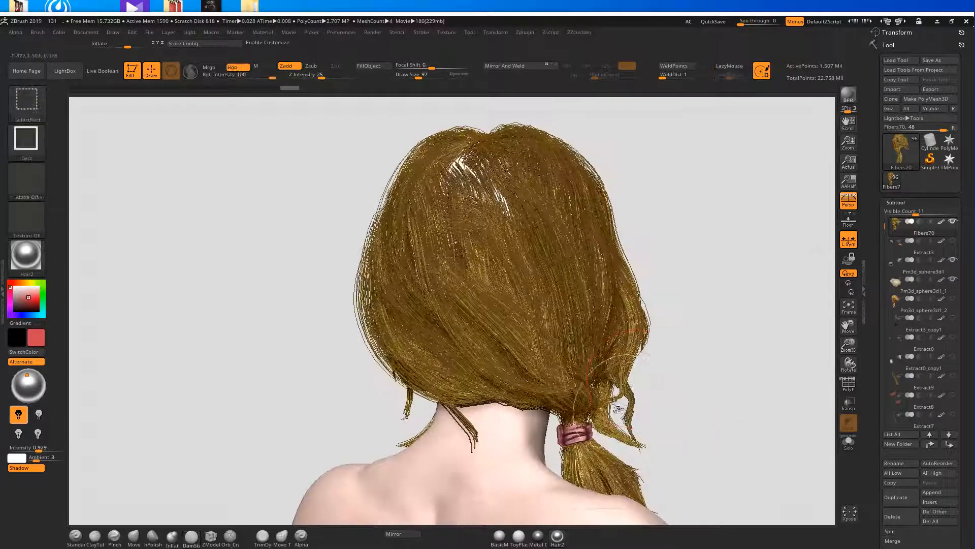
pyautogui.keyDown('ctrl'); pyautogui.keyDown('shift'); pyautogui.click(623, 402); pyautogui.keyUp('shift'); pyautogui.keyUp('ctrl')
pyautogui.keyDown('alt'); pyautogui.moveTo(692, 383); pyautogui.dragTo(591, 392, button='right'); pyautogui.keyUp('alt')
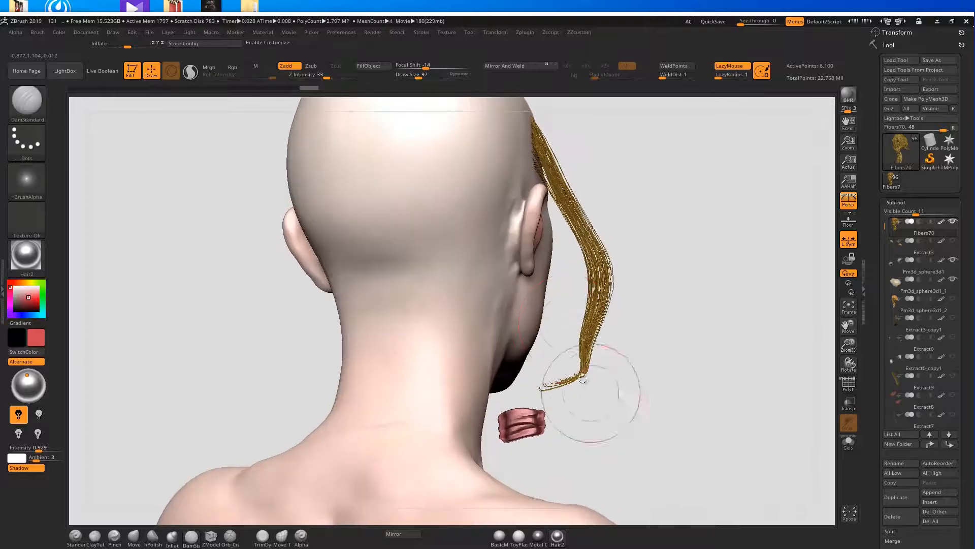
pyautogui.press('b')
pyautogui.press('m')
pyautogui.press('v')
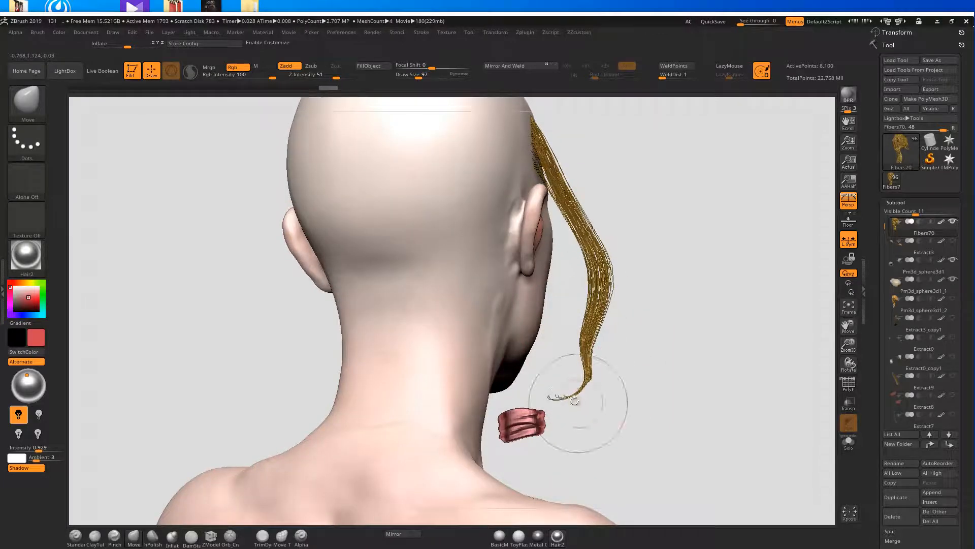
pyautogui.press('shift')
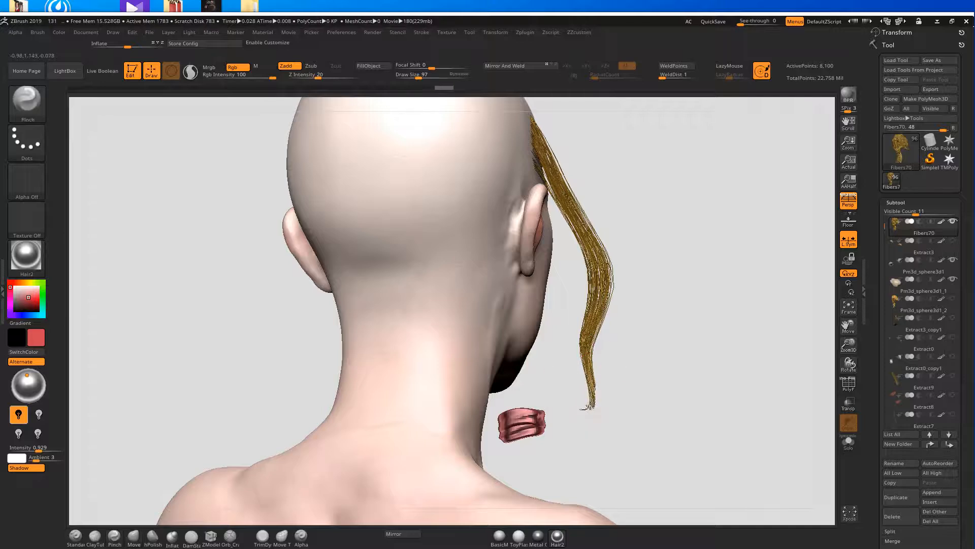
# Step: Isolate the neighbouring side lock, tighten its lower strands with the Pinch brush, and restore the full hair
pyautogui.moveTo(713, 366); pyautogui.dragTo(571, 364, button='right')
pyautogui.keyDown('ctrl'); pyautogui.keyDown('shift'); pyautogui.click(510, 388); pyautogui.keyUp('shift'); pyautogui.keyUp('ctrl')
pyautogui.moveTo(438, 408); pyautogui.dragTo(590, 381, button='right')
pyautogui.hotkey('ctrl', 'shift')
pyautogui.keyDown('ctrl'); pyautogui.keyDown('shift'); pyautogui.click(612, 370); pyautogui.keyUp('shift'); pyautogui.keyUp('ctrl')
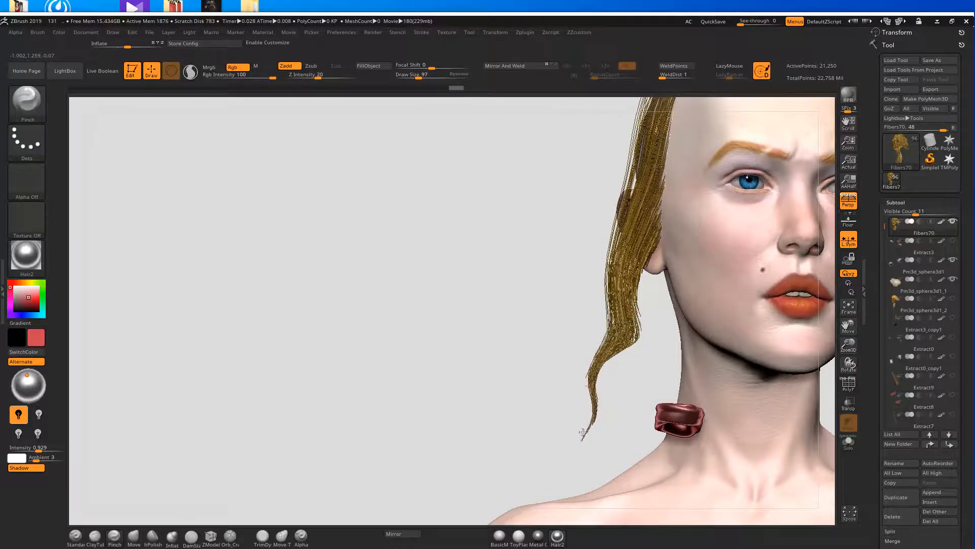
pyautogui.moveTo(626, 337); pyautogui.dragTo(621, 300)
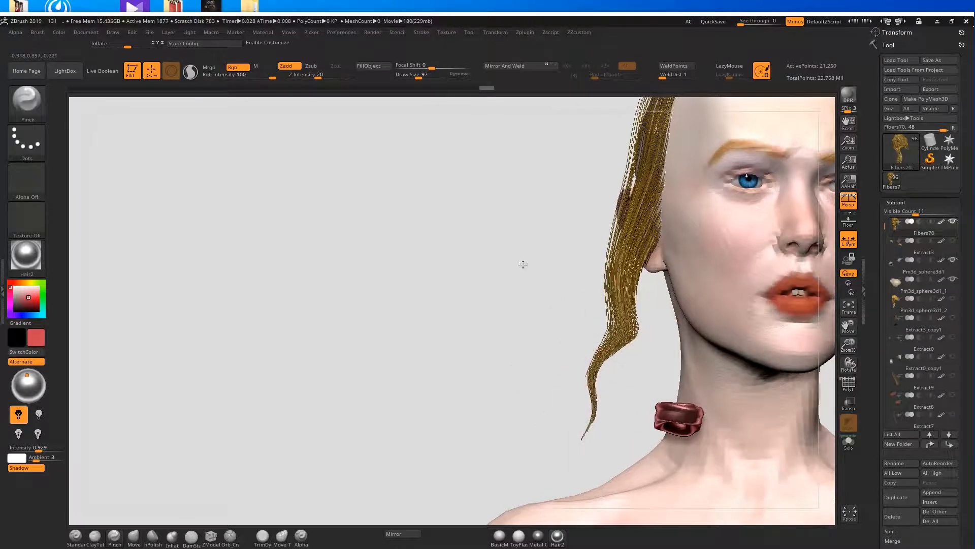
pyautogui.keyDown('ctrl'); pyautogui.moveTo(539, 325); pyautogui.dragTo(513, 269, button='right'); pyautogui.keyUp('ctrl')
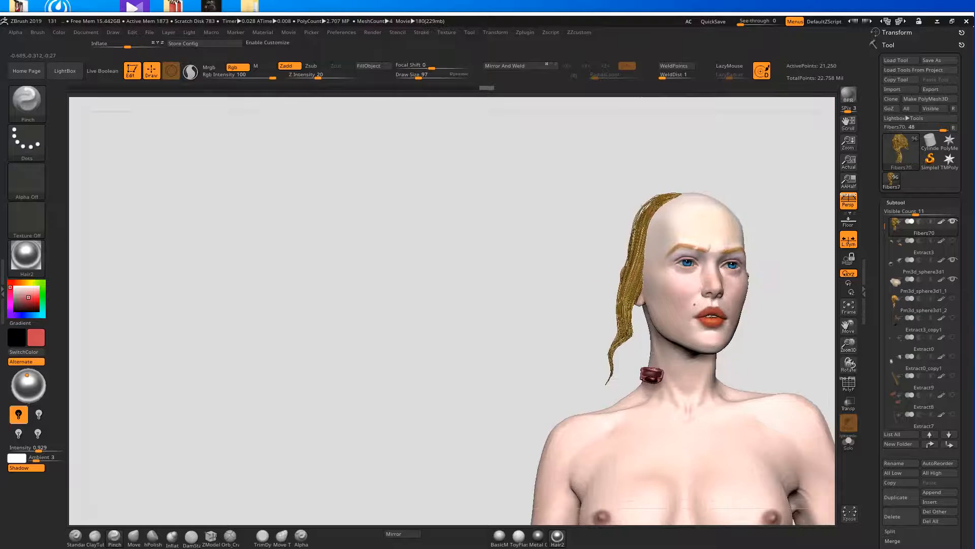
pyautogui.keyDown('ctrl'); pyautogui.keyDown('shift'); pyautogui.click(523, 333); pyautogui.keyUp('shift'); pyautogui.keyUp('ctrl')
# Step: Reshape the outer silhouette of the full hair from the front with the Move brush at draw size 141
pyautogui.keyDown('ctrl'); pyautogui.moveTo(496, 365); pyautogui.dragTo(455, 342, button='right'); pyautogui.keyUp('ctrl')
pyautogui.keyDown('alt'); pyautogui.moveTo(546, 297); pyautogui.dragTo(486, 369, button='right'); pyautogui.keyUp('alt')
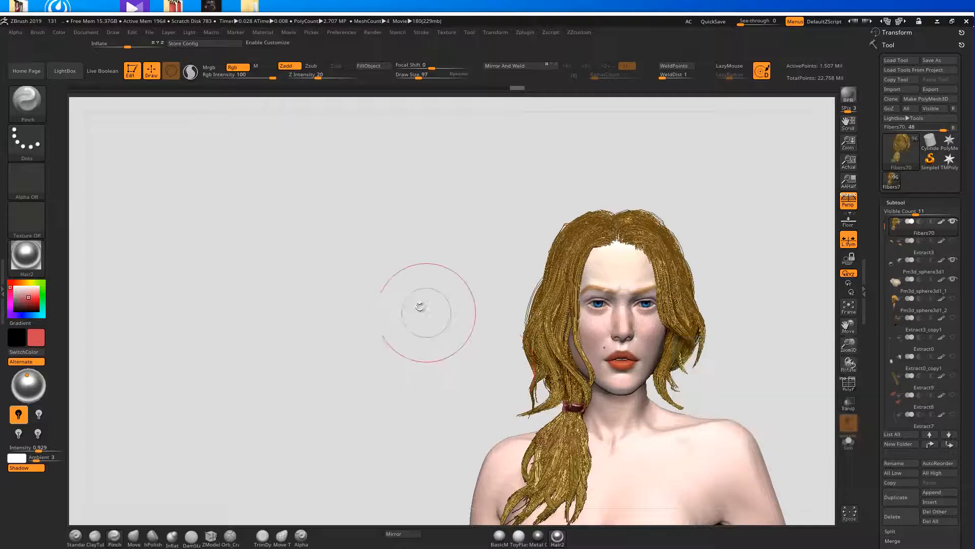
pyautogui.moveTo(430, 314); pyautogui.dragTo(414, 301, button='right')
pyautogui.keyDown('ctrl'); pyautogui.moveTo(459, 347); pyautogui.dragTo(439, 382, button='right'); pyautogui.keyUp('ctrl')
pyautogui.keyDown('ctrl'); pyautogui.moveTo(427, 315); pyautogui.dragTo(483, 254, button='right'); pyautogui.keyUp('ctrl')
pyautogui.press('b')
pyautogui.press('m')
pyautogui.press('v')
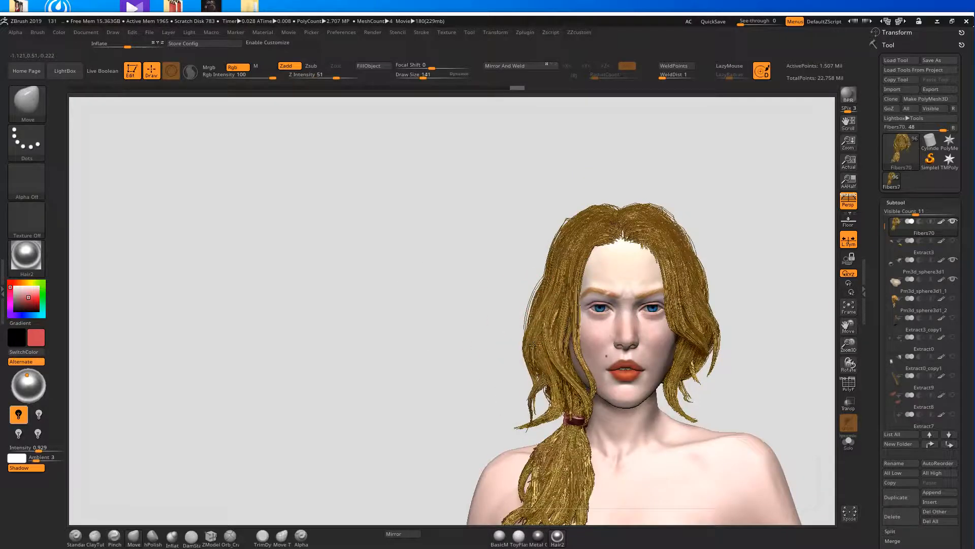
pyautogui.moveTo(532, 347)
pyautogui.mouseDown()
pyautogui.moveTo(522, 337)
pyautogui.moveTo(614, 305)
pyautogui.moveTo(750, 281)
pyautogui.moveTo(731, 283)
pyautogui.moveTo(734, 303)
pyautogui.moveTo(723, 304)
pyautogui.mouseUp()
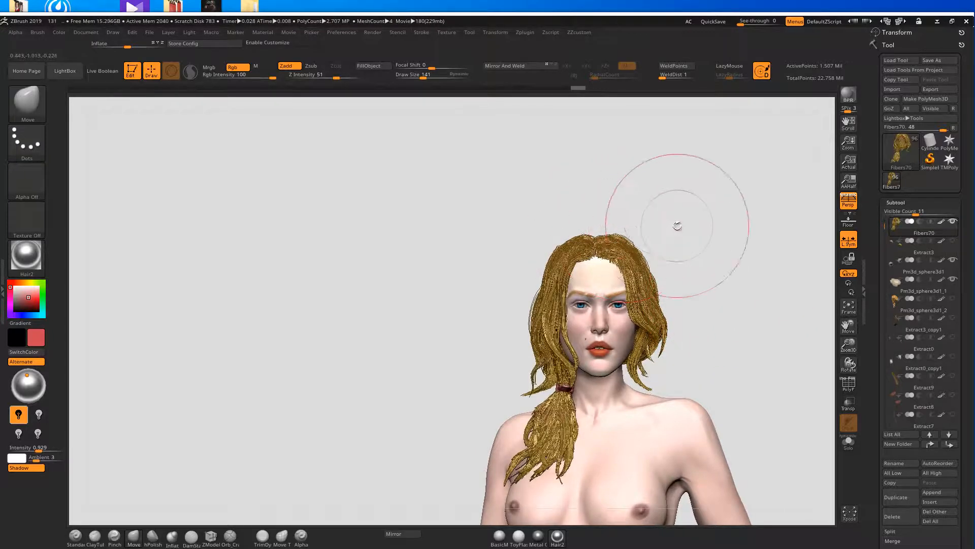
# Step: Adjust the hair strands at the back of the crown with the Move brush
pyautogui.moveTo(688, 222); pyautogui.dragTo(559, 232)
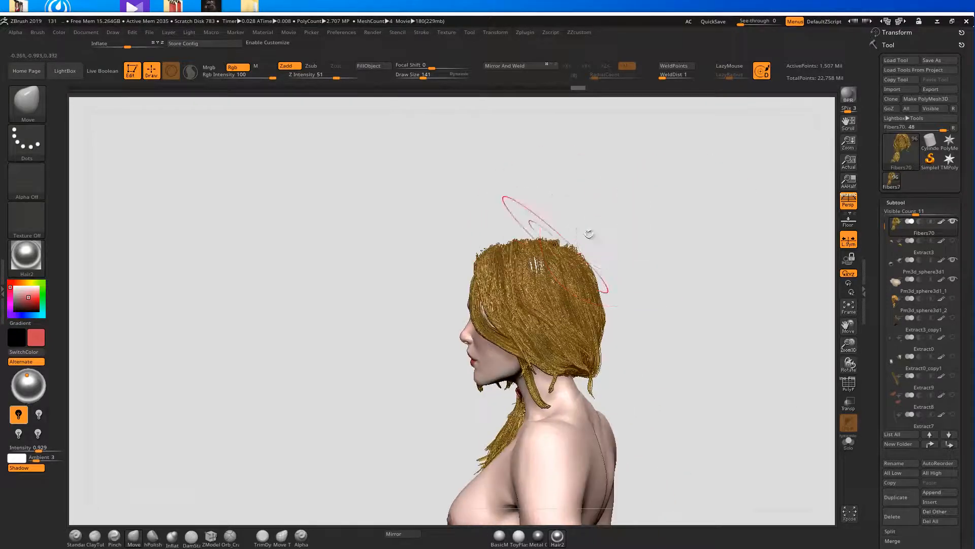
pyautogui.moveTo(623, 228); pyautogui.dragTo(513, 244)
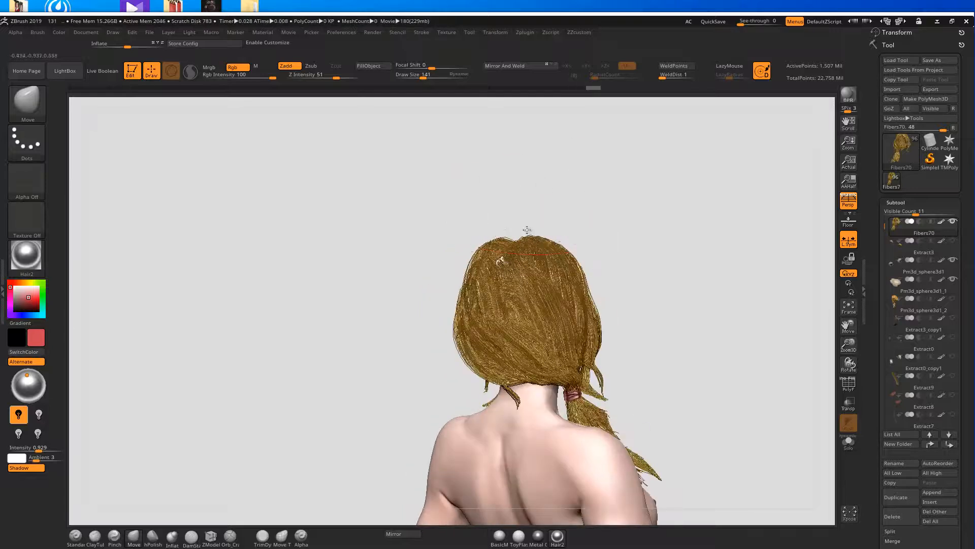
pyautogui.moveTo(504, 245); pyautogui.dragTo(502, 257)
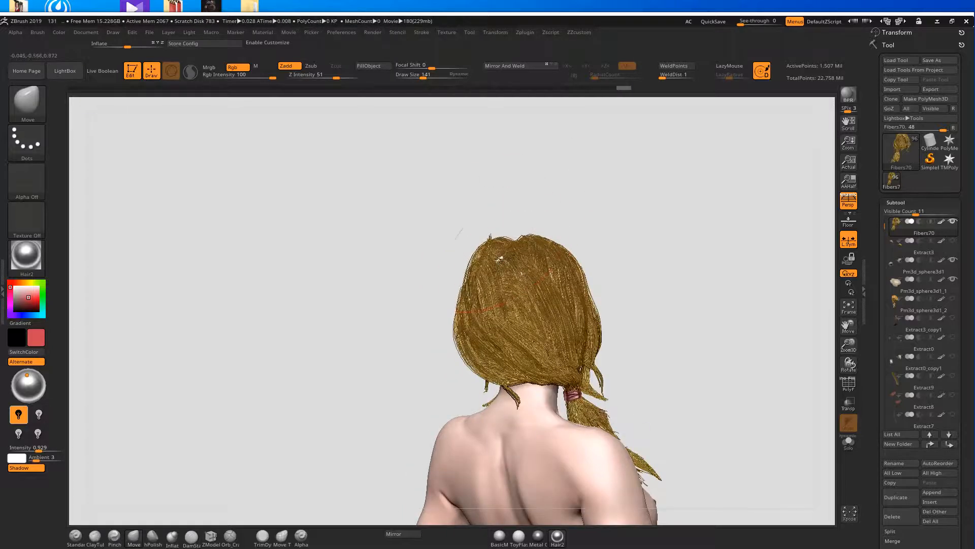
pyautogui.moveTo(468, 262); pyautogui.dragTo(482, 258, button='right')
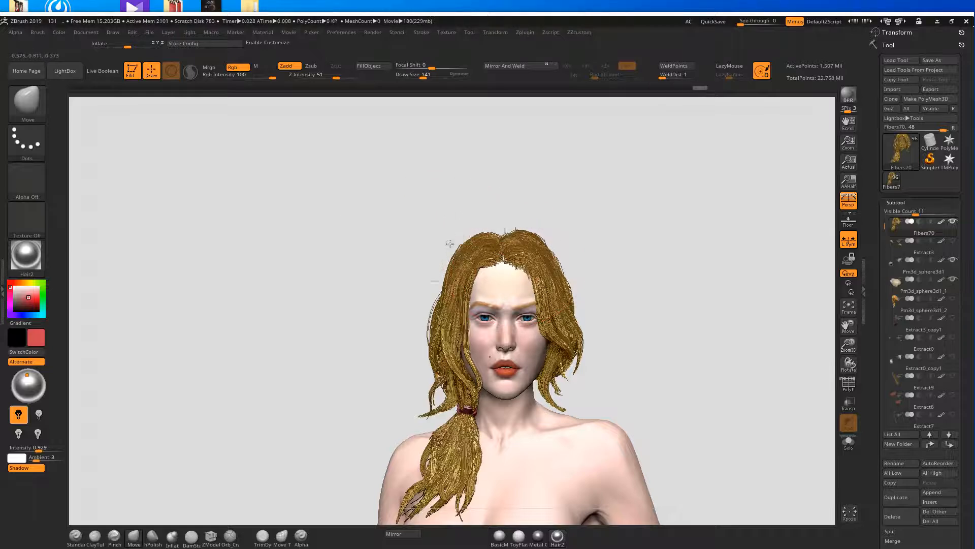
# Step: Isolate the hair section running from the top parting down the back and smooth its strands
pyautogui.moveTo(445, 244); pyautogui.dragTo(456, 245, button='right')
pyautogui.moveTo(529, 216); pyautogui.dragTo(459, 245, button='right')
pyautogui.moveTo(525, 251)
pyautogui.mouseDown(button='right')
pyautogui.moveTo(588, 237)
pyautogui.moveTo(660, 243)
pyautogui.moveTo(621, 237)
pyautogui.moveTo(658, 235)
pyautogui.moveTo(585, 203)
pyautogui.moveTo(552, 162)
pyautogui.moveTo(559, 153)
pyautogui.mouseUp(button='right')
pyautogui.moveTo(624, 163); pyautogui.dragTo(525, 276, button='right')
pyautogui.keyDown('ctrl'); pyautogui.keyDown('shift'); pyautogui.click(525, 277); pyautogui.keyUp('shift'); pyautogui.keyUp('ctrl')
pyautogui.moveTo(588, 270)
pyautogui.mouseDown(button='right')
pyautogui.moveTo(555, 290)
pyautogui.moveTo(512, 277)
pyautogui.moveTo(547, 224)
pyautogui.moveTo(456, 267)
pyautogui.mouseUp(button='right')
pyautogui.press('shift')
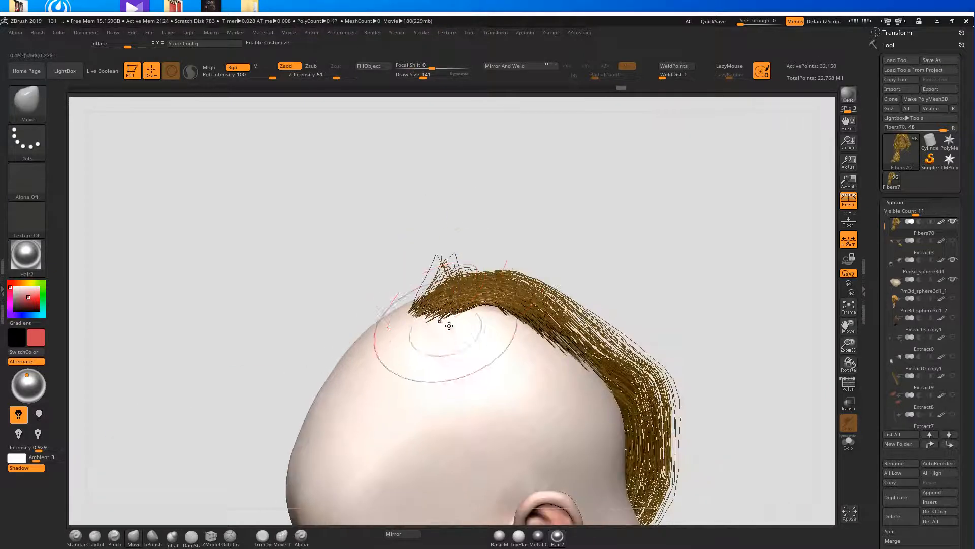
# Step: Set the Move brush's FiberMesh options to Preserve Length 100 and Front Collision Tolerance 0
pyautogui.click(4, 306)
pyautogui.click(31, 280)
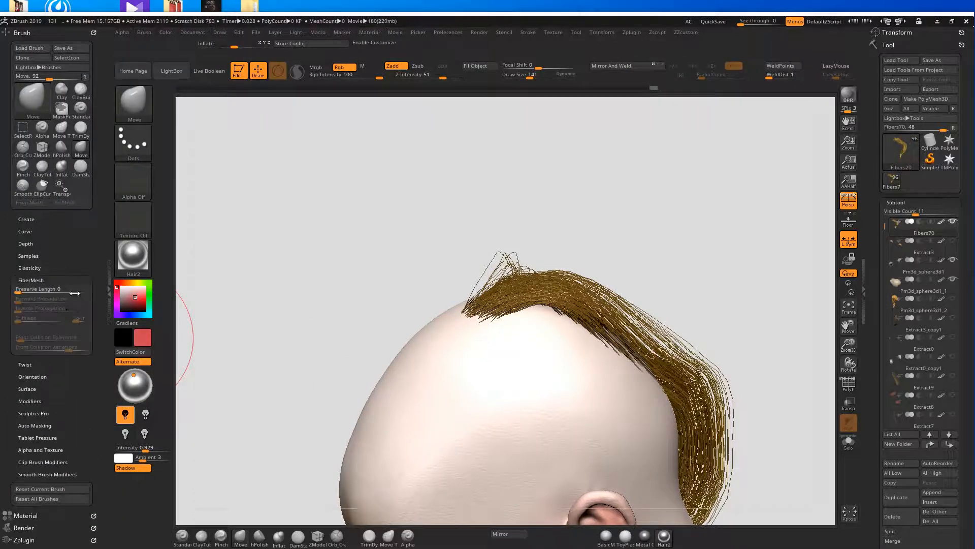
pyautogui.moveTo(26, 335); pyautogui.dragTo(15, 335)
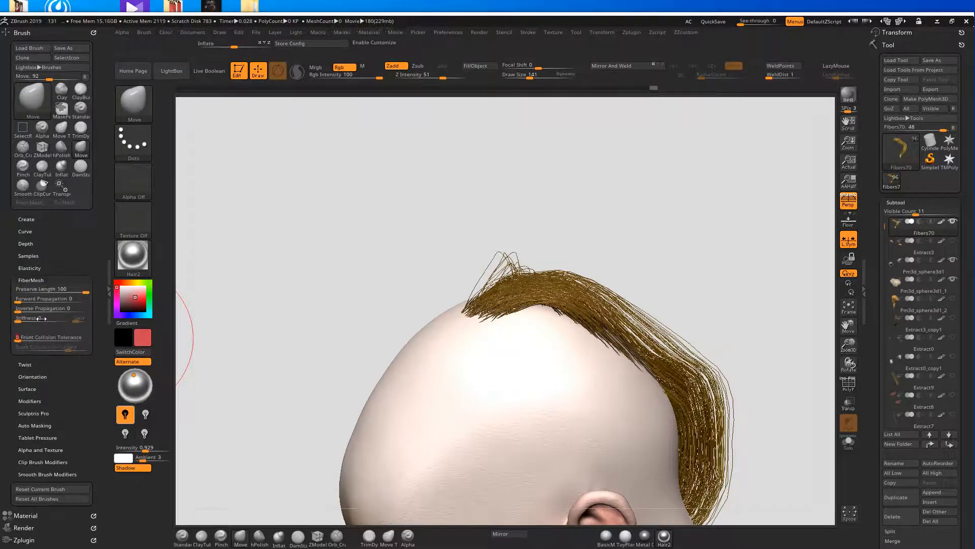
# Step: Move the spiky strands at the top of the isolated section into a smooth arc over the scalp
pyautogui.moveTo(525, 265)
pyautogui.mouseDown()
pyautogui.moveTo(508, 277)
pyautogui.moveTo(584, 305)
pyautogui.moveTo(650, 346)
pyautogui.moveTo(544, 274)
pyautogui.mouseUp()
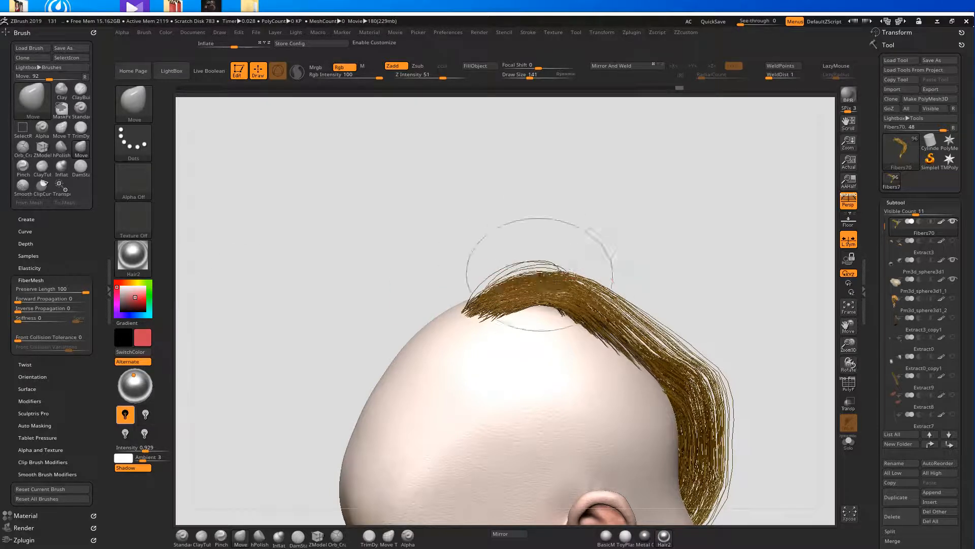
pyautogui.moveTo(710, 265)
pyautogui.mouseDown()
pyautogui.moveTo(686, 254)
pyautogui.moveTo(696, 262)
pyautogui.mouseUp()
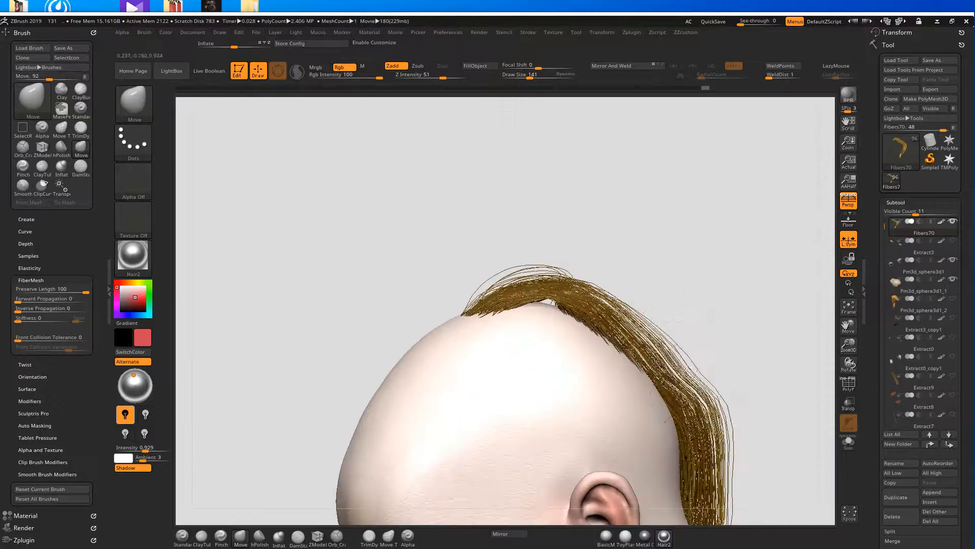
pyautogui.moveTo(671, 259); pyautogui.dragTo(639, 245)
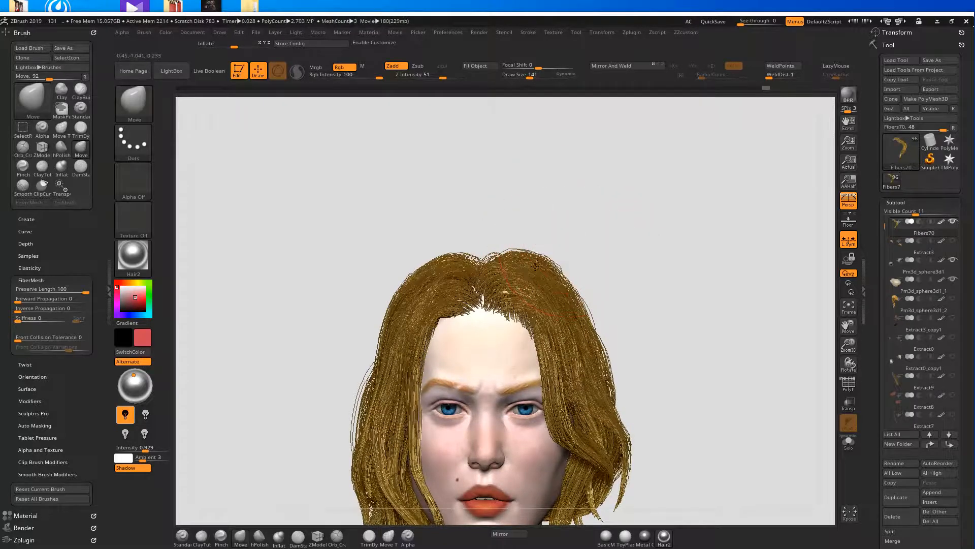
# Step: Isolate the narrow lock in front of the ear, smooth it, and restore the full hair
pyautogui.keyDown('alt'); pyautogui.moveTo(562, 251); pyautogui.dragTo(531, 289); pyautogui.keyUp('alt')
pyautogui.moveTo(644, 288)
pyautogui.mouseDown()
pyautogui.moveTo(625, 266)
pyautogui.moveTo(592, 285)
pyautogui.moveTo(618, 279)
pyautogui.moveTo(554, 333)
pyautogui.mouseUp()
pyautogui.press('shift')
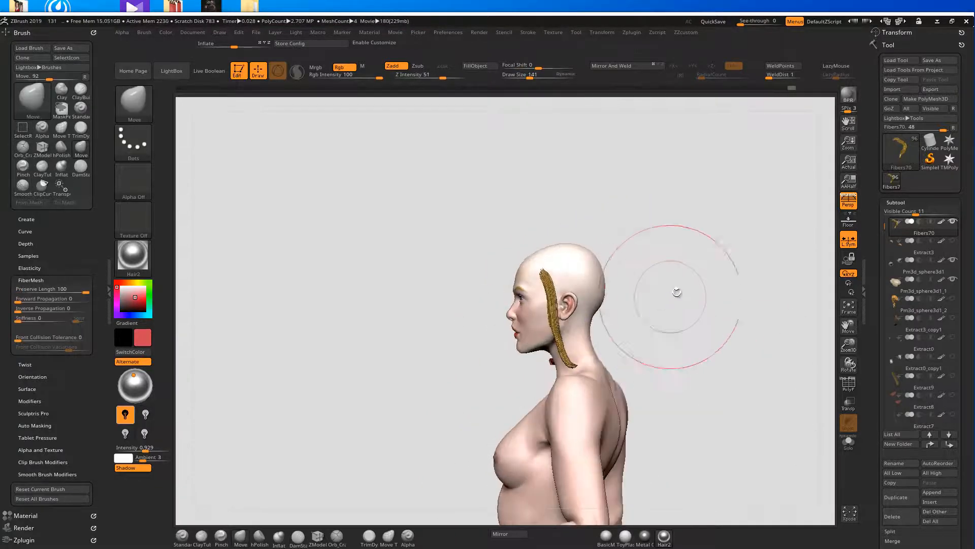
pyautogui.moveTo(682, 287); pyautogui.dragTo(658, 279)
pyautogui.hotkey('ctrl', 'shift')
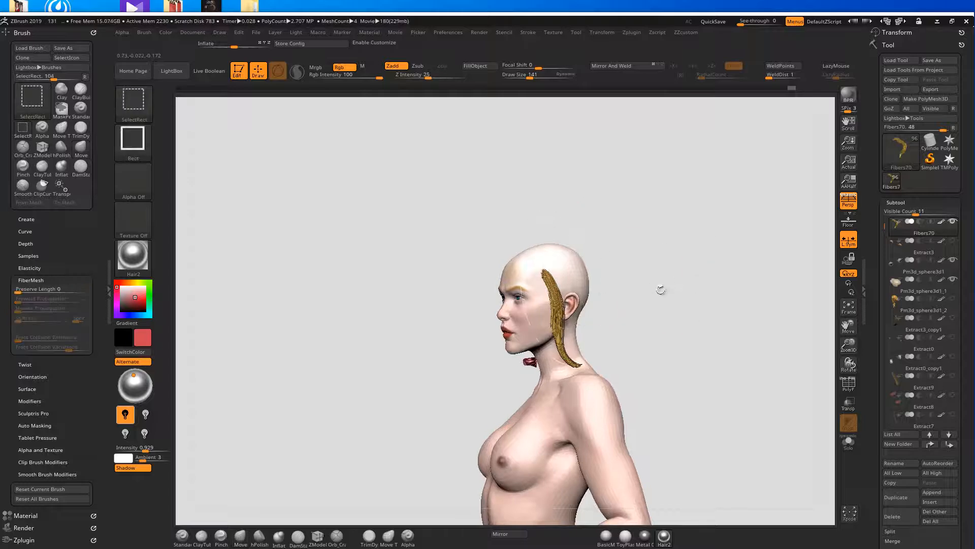
pyautogui.keyDown('ctrl'); pyautogui.keyDown('shift'); pyautogui.click(650, 287); pyautogui.keyUp('shift'); pyautogui.keyUp('ctrl')
# Step: Isolate the back hair section with raised strands at the crown, and move and smooth them down along the head
pyautogui.moveTo(741, 272); pyautogui.dragTo(718, 266)
pyautogui.moveTo(640, 239)
pyautogui.mouseDown()
pyautogui.moveTo(599, 244)
pyautogui.moveTo(653, 217)
pyautogui.moveTo(685, 222)
pyautogui.moveTo(564, 236)
pyautogui.moveTo(575, 238)
pyautogui.mouseUp()
pyautogui.moveTo(739, 215); pyautogui.dragTo(683, 217)
pyautogui.moveTo(671, 178); pyautogui.dragTo(726, 174)
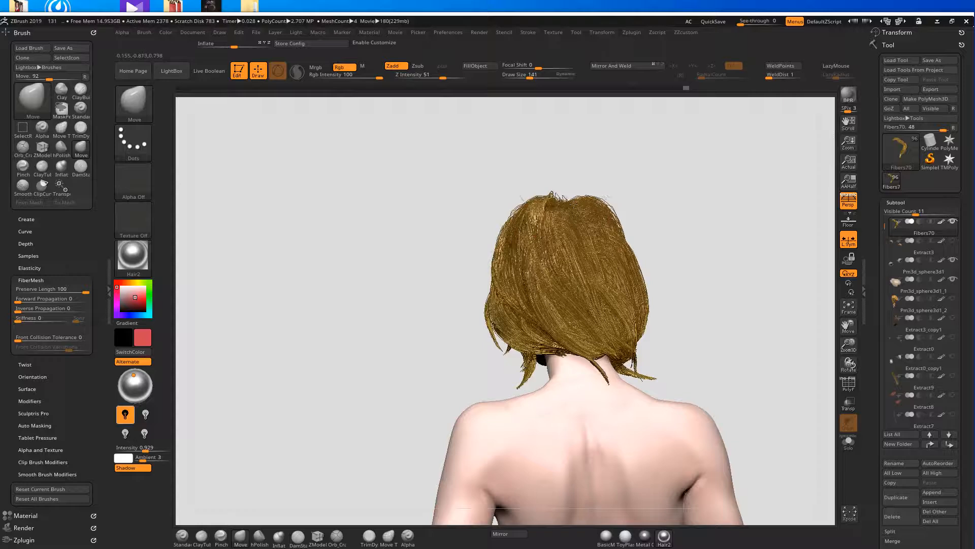
pyautogui.moveTo(670, 186); pyautogui.dragTo(599, 202)
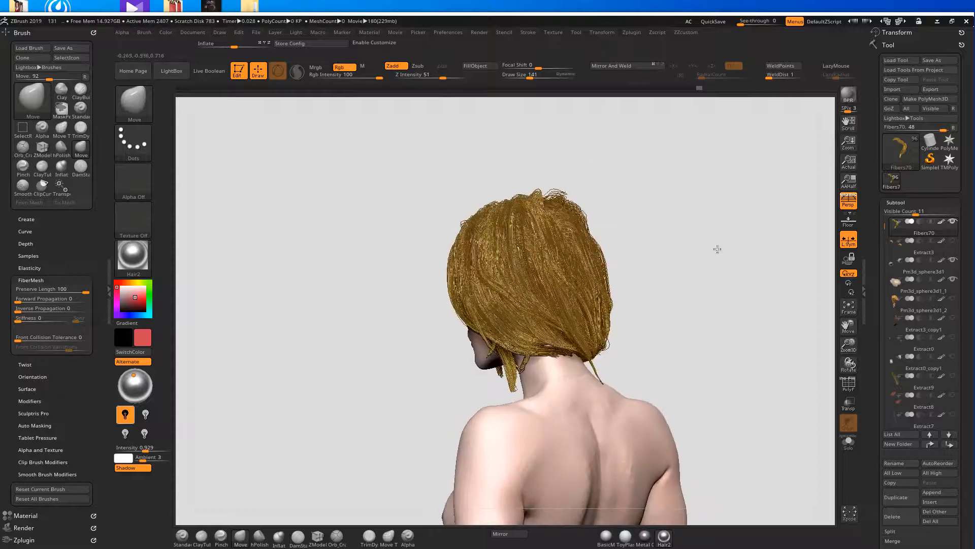
pyautogui.scroll(6, 677, 203)
pyautogui.hotkey('ctrl', 'shift')
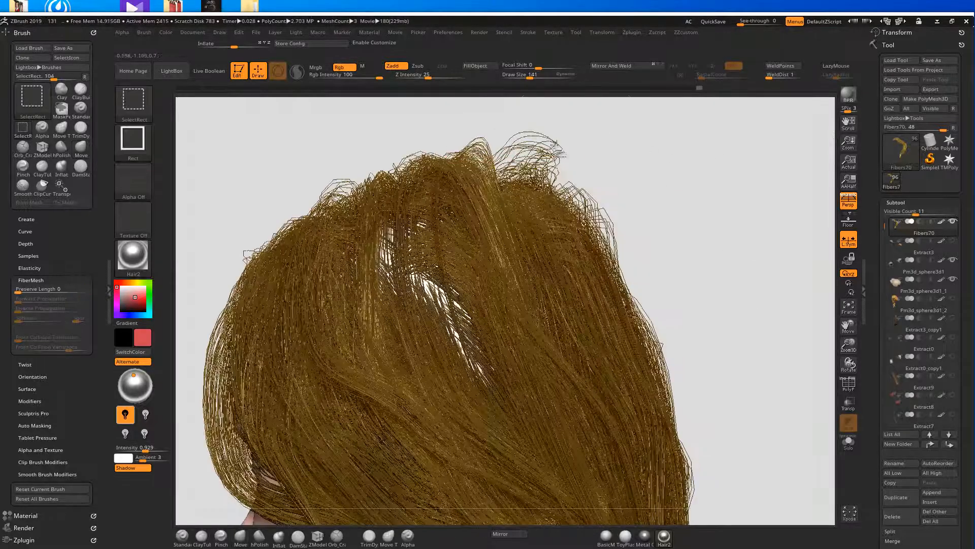
pyautogui.keyDown('ctrl'); pyautogui.keyDown('shift'); pyautogui.click(549, 143); pyautogui.keyUp('shift'); pyautogui.keyUp('ctrl')
pyautogui.moveTo(655, 161)
pyautogui.mouseDown()
pyautogui.moveTo(500, 175)
pyautogui.moveTo(475, 195)
pyautogui.moveTo(464, 250)
pyautogui.moveTo(555, 226)
pyautogui.mouseUp()
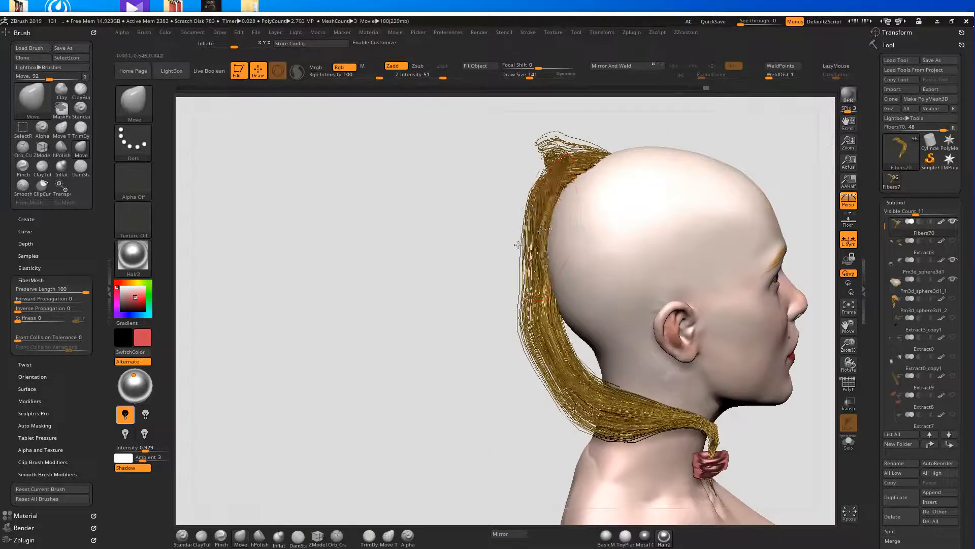
pyautogui.moveTo(549, 154); pyautogui.dragTo(548, 191)
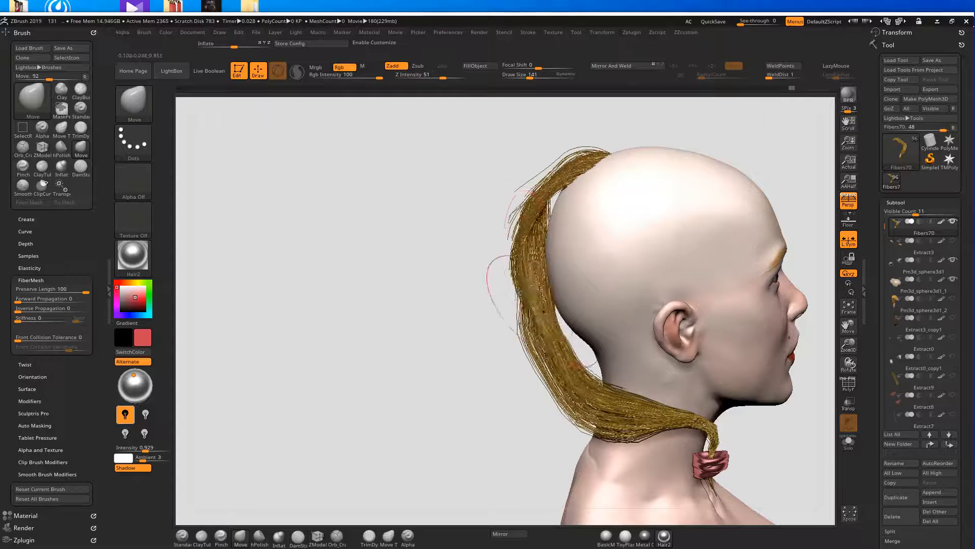
pyautogui.press('shift')
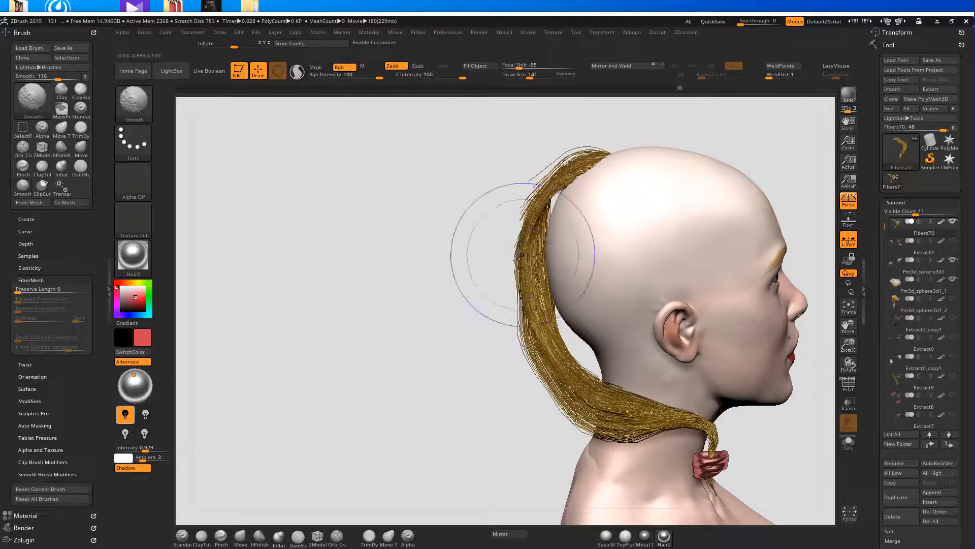
pyautogui.moveTo(480, 360); pyautogui.dragTo(520, 266)
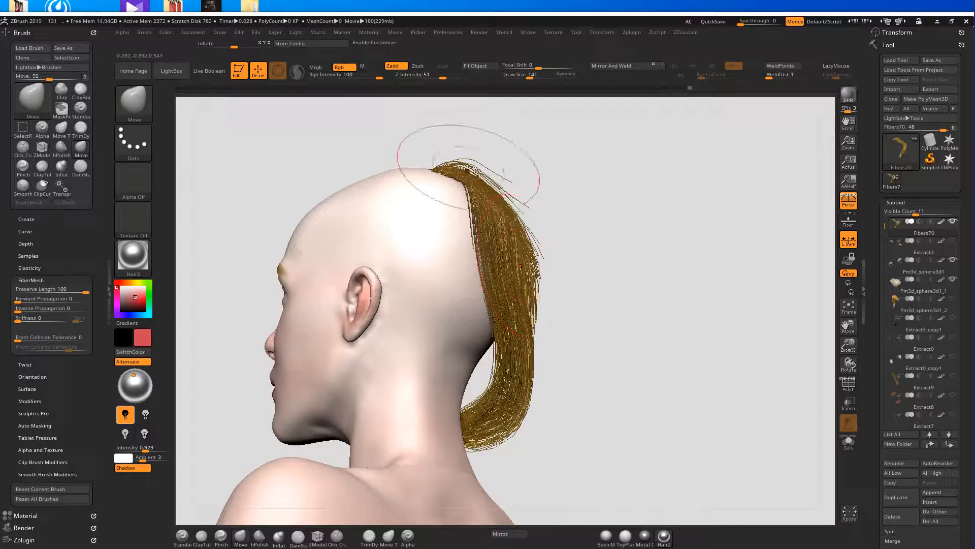
# Step: Move the crown strands in the full hair to tidy the parting and cover the exposed scalp at the back
pyautogui.moveTo(669, 202)
pyautogui.mouseDown()
pyautogui.moveTo(684, 212)
pyautogui.moveTo(638, 220)
pyautogui.moveTo(603, 208)
pyautogui.moveTo(688, 309)
pyautogui.moveTo(696, 345)
pyautogui.mouseUp()
pyautogui.moveTo(532, 252); pyautogui.dragTo(533, 262)
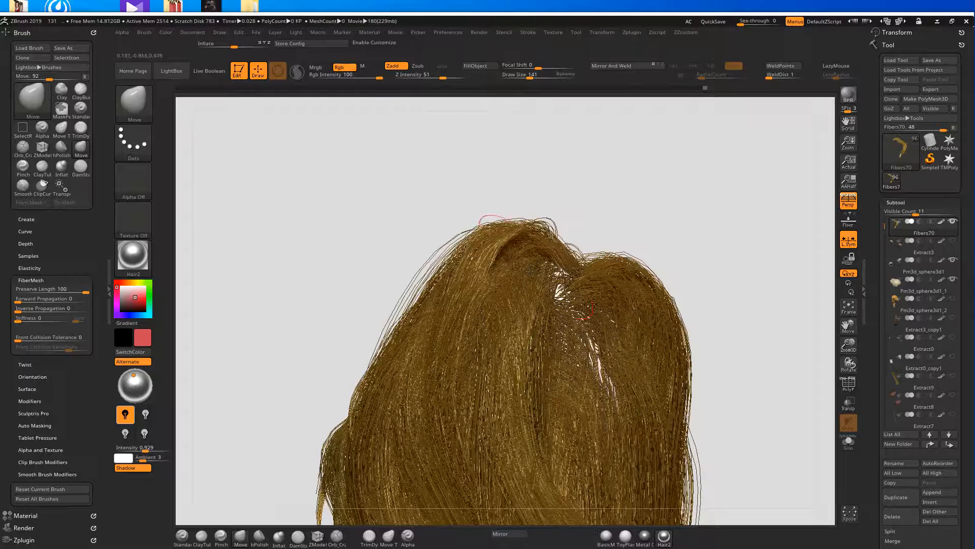
pyautogui.moveTo(674, 217)
pyautogui.mouseDown()
pyautogui.moveTo(633, 213)
pyautogui.moveTo(587, 249)
pyautogui.moveTo(532, 253)
pyautogui.mouseUp()
pyautogui.moveTo(420, 276)
pyautogui.keyDown('alt'); pyautogui.mouseDown()
pyautogui.moveTo(587, 211)
pyautogui.moveTo(653, 235)
pyautogui.moveTo(641, 228)
pyautogui.moveTo(584, 277)
pyautogui.mouseUp(); pyautogui.keyUp('alt')
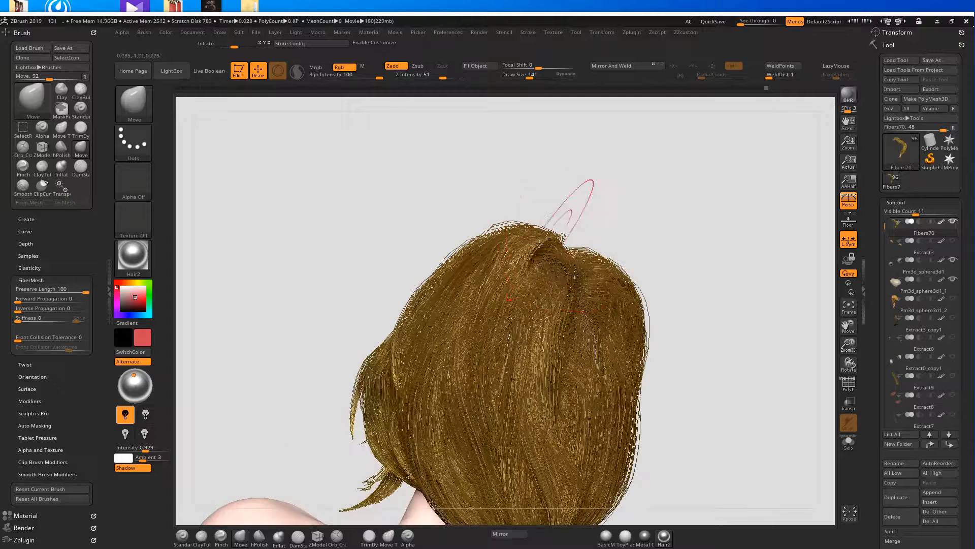
# Step: Isolate the lock at the back of the crown and comb its upper strands with the GroomBlower brush
pyautogui.keyDown('ctrl'); pyautogui.keyDown('shift'); pyautogui.click(526, 248); pyautogui.keyUp('shift'); pyautogui.keyUp('ctrl')
pyautogui.moveTo(657, 213)
pyautogui.mouseDown()
pyautogui.moveTo(598, 181)
pyautogui.moveTo(640, 196)
pyautogui.moveTo(638, 211)
pyautogui.moveTo(658, 228)
pyautogui.moveTo(647, 227)
pyautogui.mouseUp()
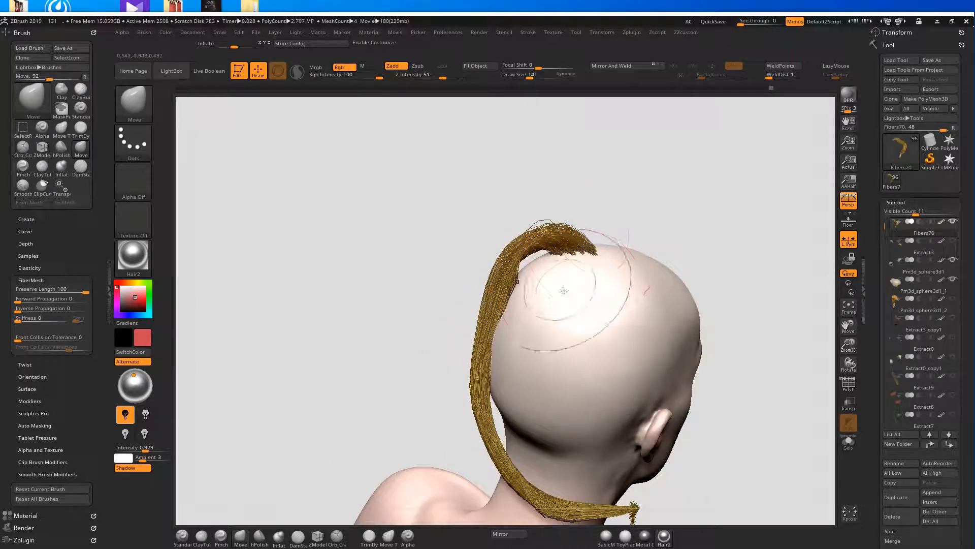
pyautogui.press('b')
pyautogui.press('g')
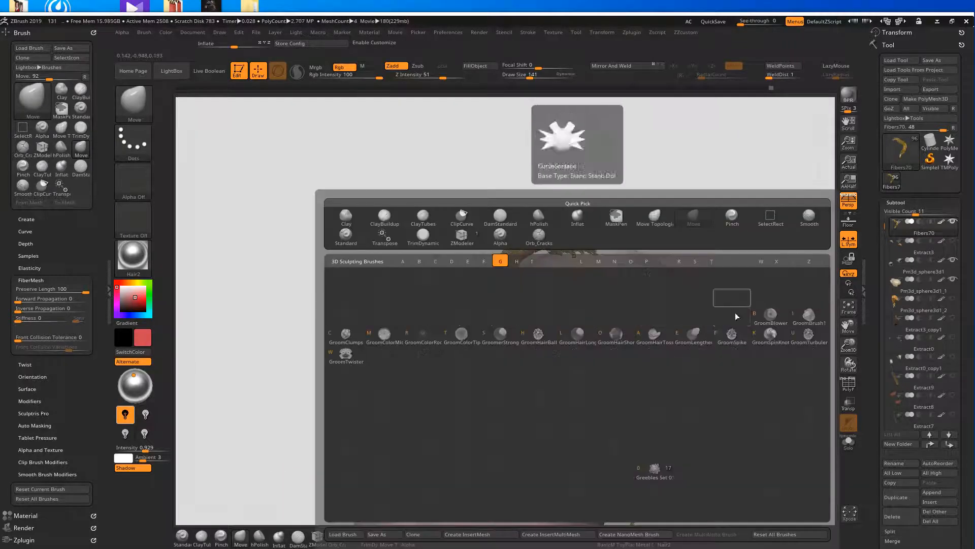
pyautogui.click(771, 323)
pyautogui.moveTo(534, 234); pyautogui.dragTo(528, 239)
pyautogui.moveTo(660, 206); pyautogui.dragTo(692, 212)
pyautogui.moveTo(557, 249); pyautogui.dragTo(567, 244)
# Step: Groom the crown strands around the back of the parting in the full hair with the GroomBlower brush
pyautogui.moveTo(665, 222)
pyautogui.mouseDown()
pyautogui.moveTo(694, 250)
pyautogui.moveTo(691, 279)
pyautogui.mouseUp()
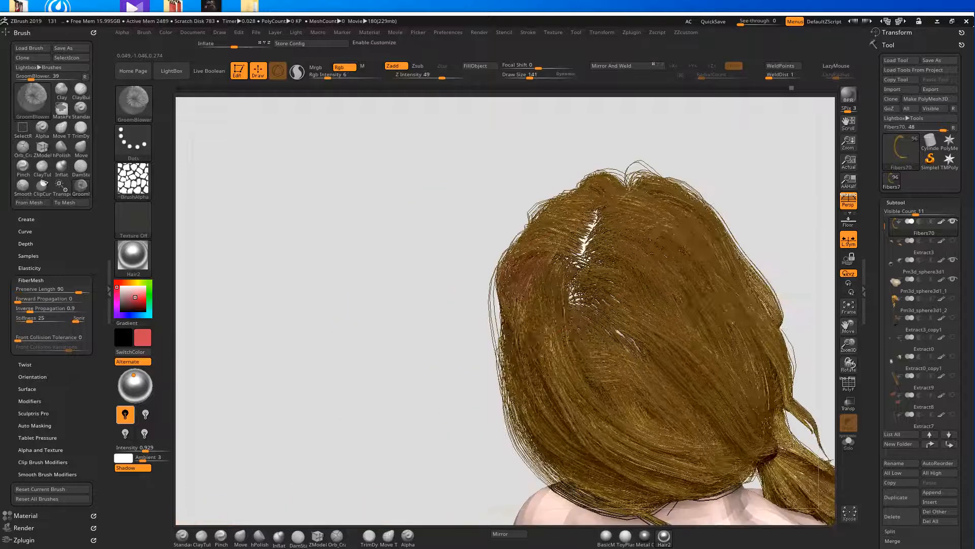
pyautogui.moveTo(517, 280); pyautogui.dragTo(526, 252)
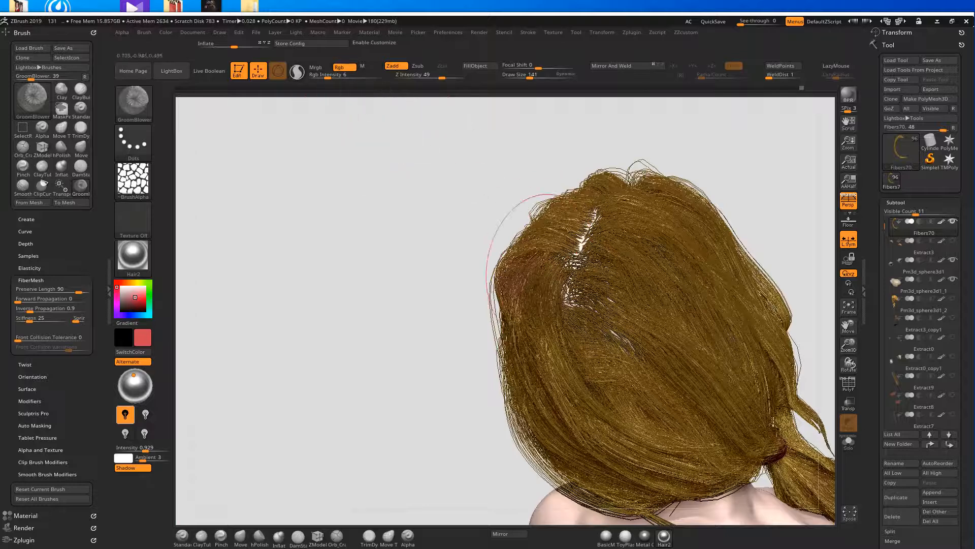
pyautogui.moveTo(470, 307); pyautogui.dragTo(567, 294)
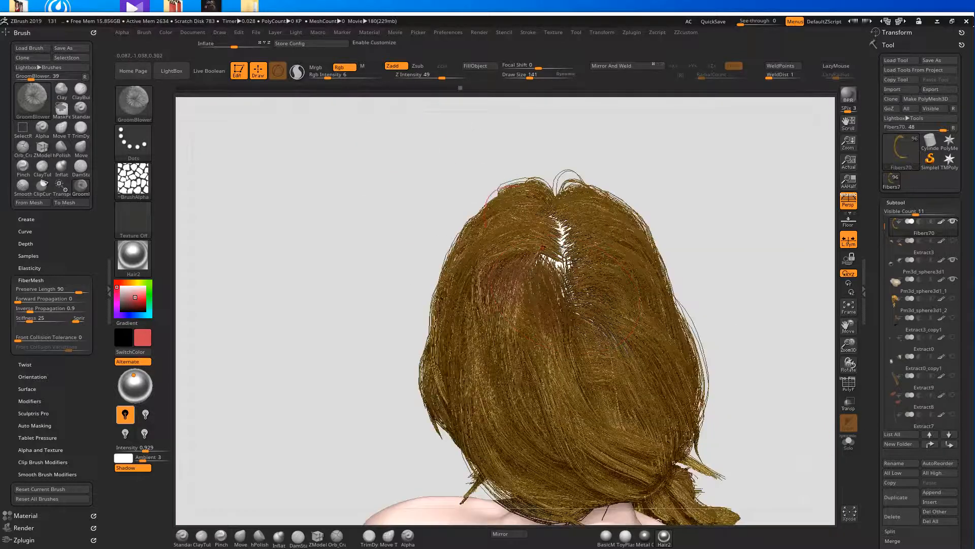
pyautogui.moveTo(710, 213); pyautogui.dragTo(707, 290)
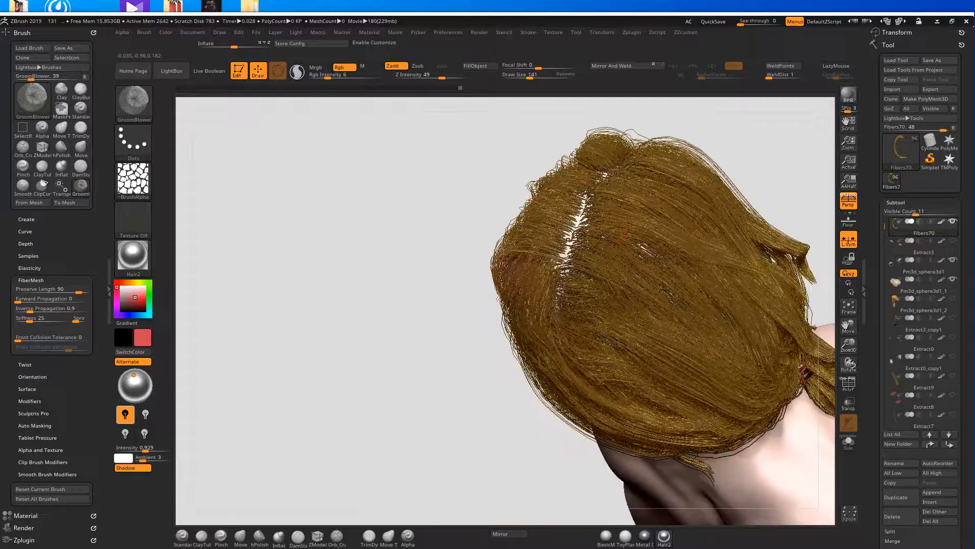
pyautogui.moveTo(461, 256); pyautogui.dragTo(561, 331)
# Step: Make the Fibers70 hair the active subtool again
pyautogui.click(552, 336)
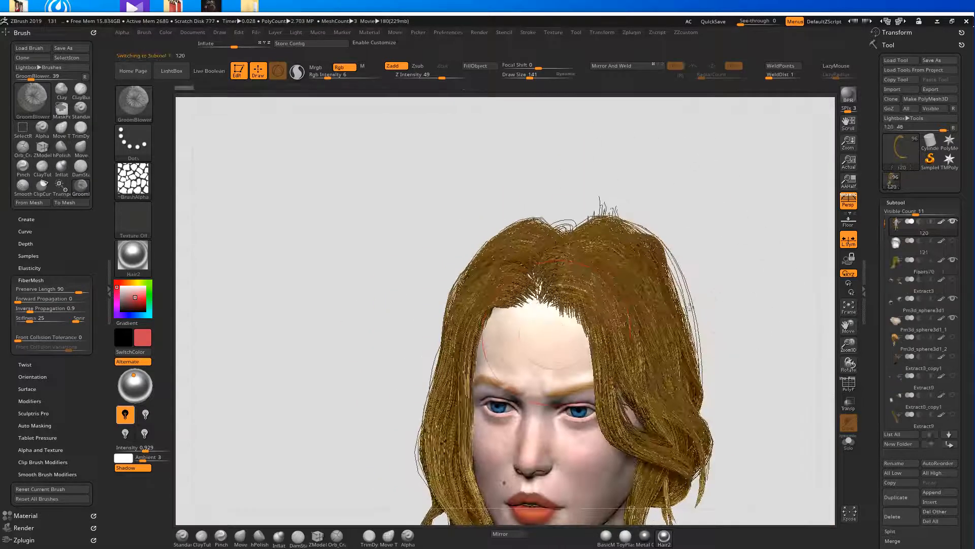
pyautogui.moveTo(711, 298); pyautogui.dragTo(692, 294)
pyautogui.keyDown('alt'); pyautogui.click(692, 292); pyautogui.keyUp('alt')
pyautogui.moveTo(762, 351)
pyautogui.mouseDown()
pyautogui.moveTo(734, 306)
pyautogui.moveTo(716, 325)
pyautogui.moveTo(701, 302)
pyautogui.moveTo(617, 299)
pyautogui.moveTo(708, 315)
pyautogui.mouseUp()
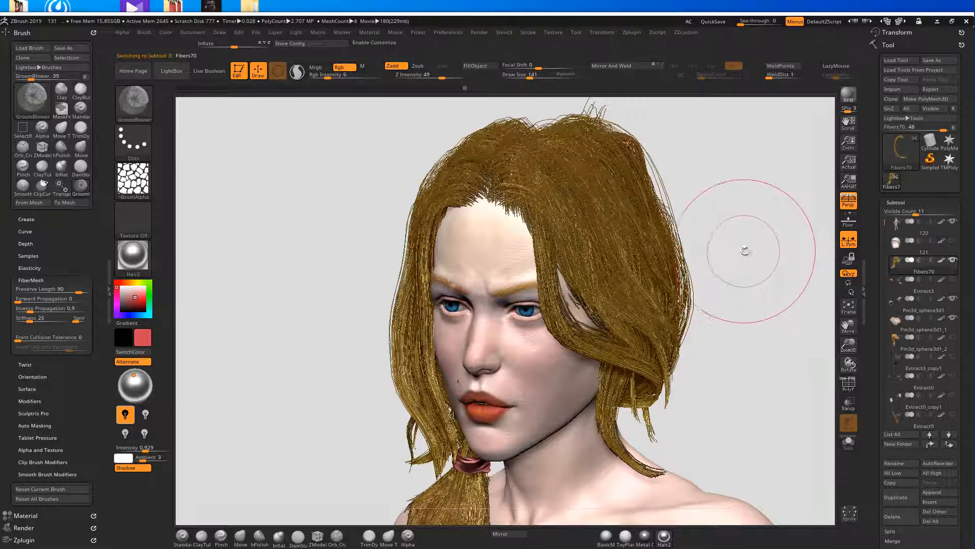
# Step: Bring the raised stray strands at the crown down onto the hair with the Move brush
pyautogui.moveTo(745, 207)
pyautogui.mouseDown()
pyautogui.moveTo(767, 187)
pyautogui.moveTo(644, 254)
pyautogui.moveTo(595, 247)
pyautogui.mouseUp()
pyautogui.press('shift')
pyautogui.moveTo(664, 239); pyautogui.dragTo(610, 266)
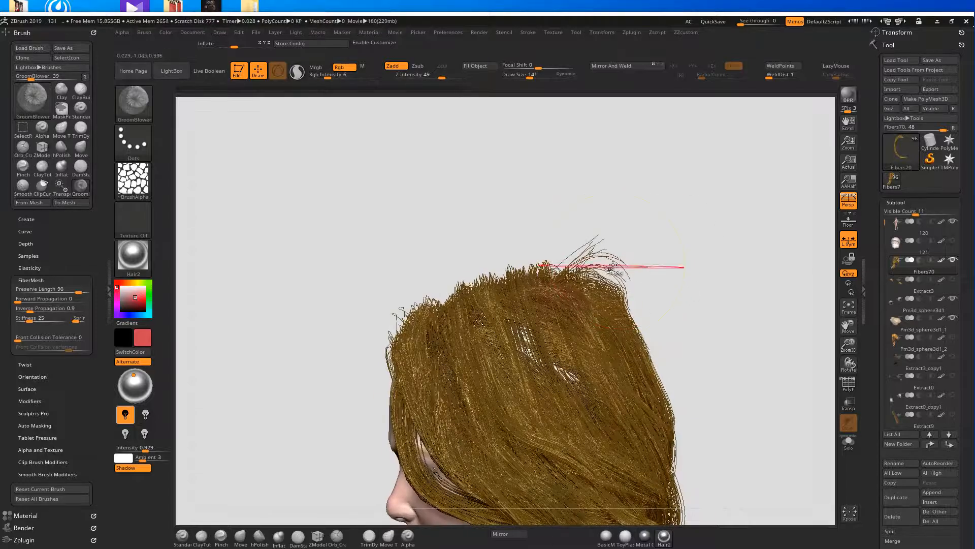
pyautogui.press('b')
pyautogui.press('m')
pyautogui.press('v')
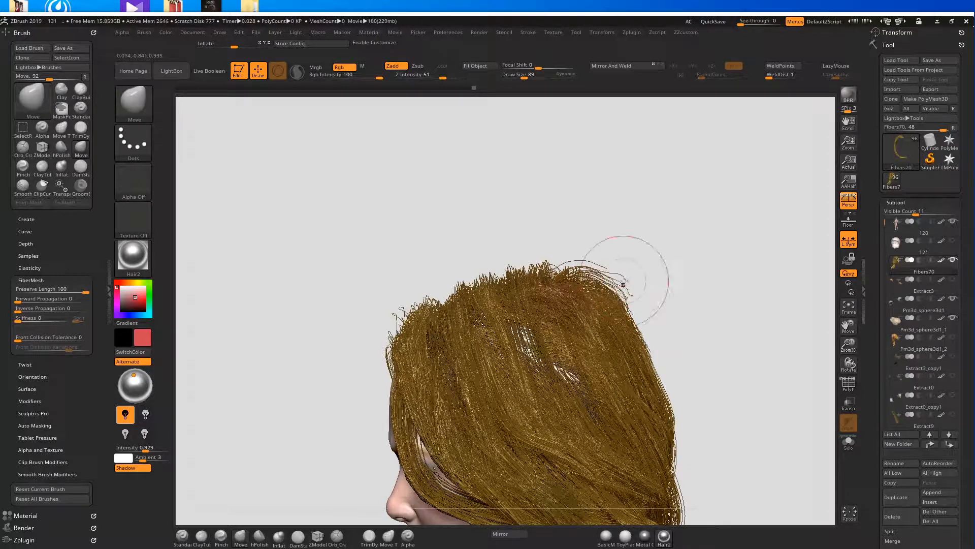
pyautogui.moveTo(686, 254)
pyautogui.mouseDown()
pyautogui.moveTo(714, 224)
pyautogui.moveTo(692, 224)
pyautogui.moveTo(703, 231)
pyautogui.moveTo(760, 218)
pyautogui.moveTo(681, 203)
pyautogui.moveTo(690, 190)
pyautogui.moveTo(666, 211)
pyautogui.moveTo(653, 205)
pyautogui.moveTo(708, 253)
pyautogui.moveTo(642, 231)
pyautogui.mouseUp()
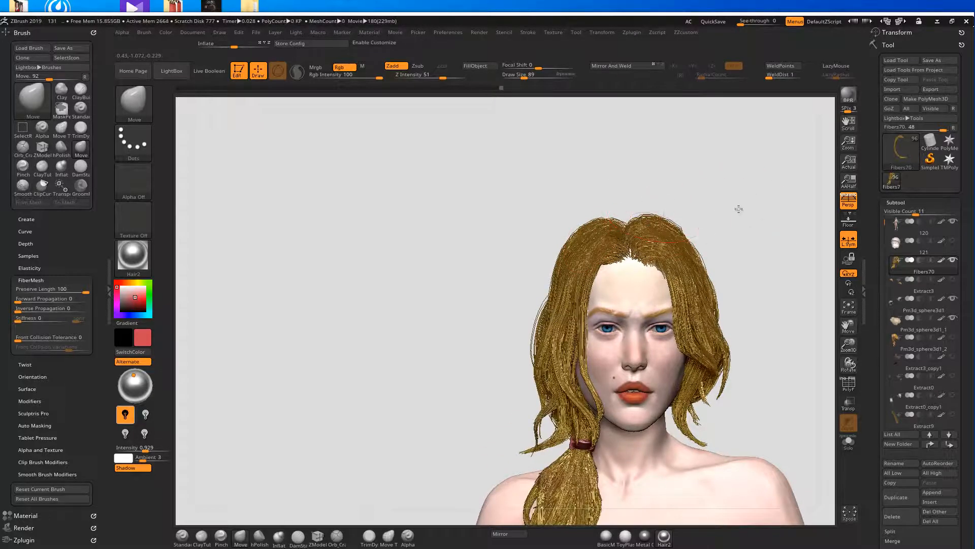
# Step: Isolate the top lock on the character's left of the parting, reshape its strands with the Move brush, and restore the full hair
pyautogui.moveTo(739, 209); pyautogui.dragTo(662, 243)
pyautogui.moveTo(714, 181); pyautogui.dragTo(665, 216)
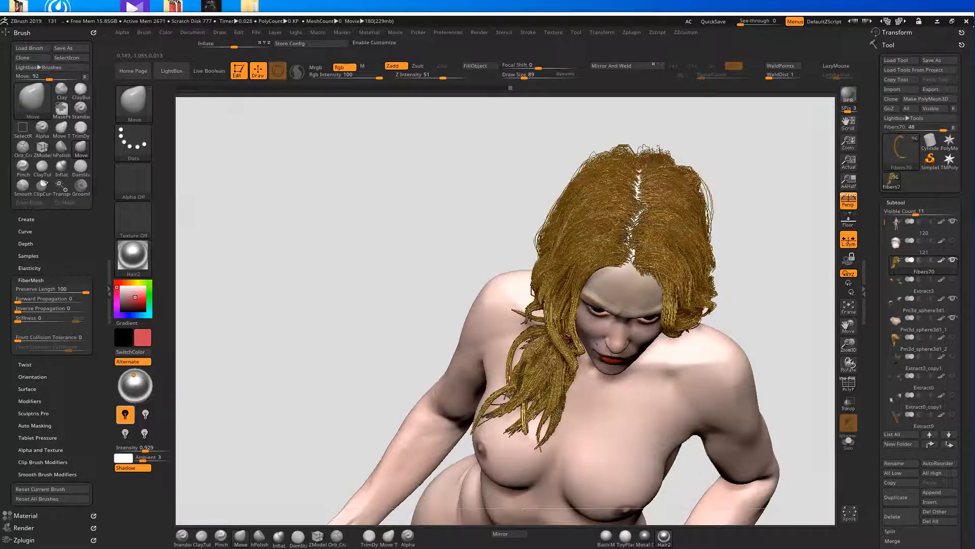
pyautogui.moveTo(601, 245); pyautogui.dragTo(701, 159)
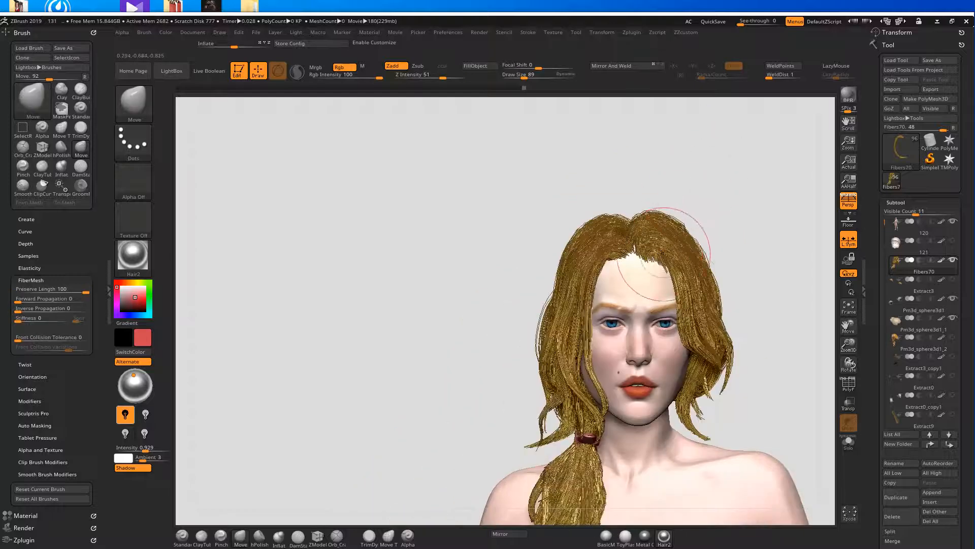
pyautogui.keyDown('alt'); pyautogui.moveTo(776, 271); pyautogui.dragTo(777, 326); pyautogui.keyUp('alt')
pyautogui.keyDown('ctrl'); pyautogui.keyDown('shift'); pyautogui.click(655, 218); pyautogui.keyUp('shift'); pyautogui.keyUp('ctrl')
pyautogui.moveTo(768, 226); pyautogui.dragTo(626, 260)
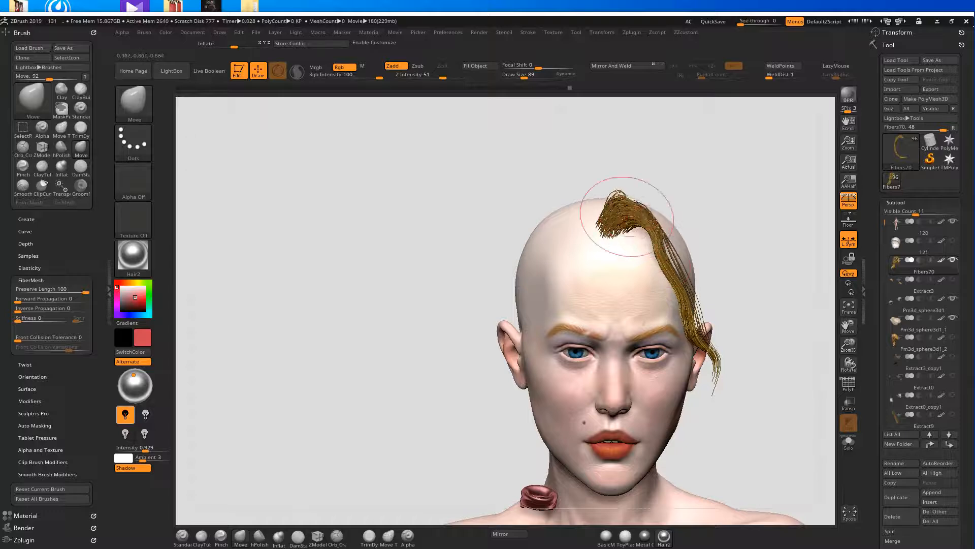
pyautogui.keyDown('ctrl'); pyautogui.keyDown('shift'); pyautogui.click(779, 211); pyautogui.keyUp('shift'); pyautogui.keyUp('ctrl')
# Step: Isolate the character's left top lock once more, refine its curve over the scalp, and show the full hair again
pyautogui.moveTo(779, 212)
pyautogui.mouseDown()
pyautogui.moveTo(757, 218)
pyautogui.moveTo(740, 170)
pyautogui.moveTo(749, 165)
pyautogui.mouseUp()
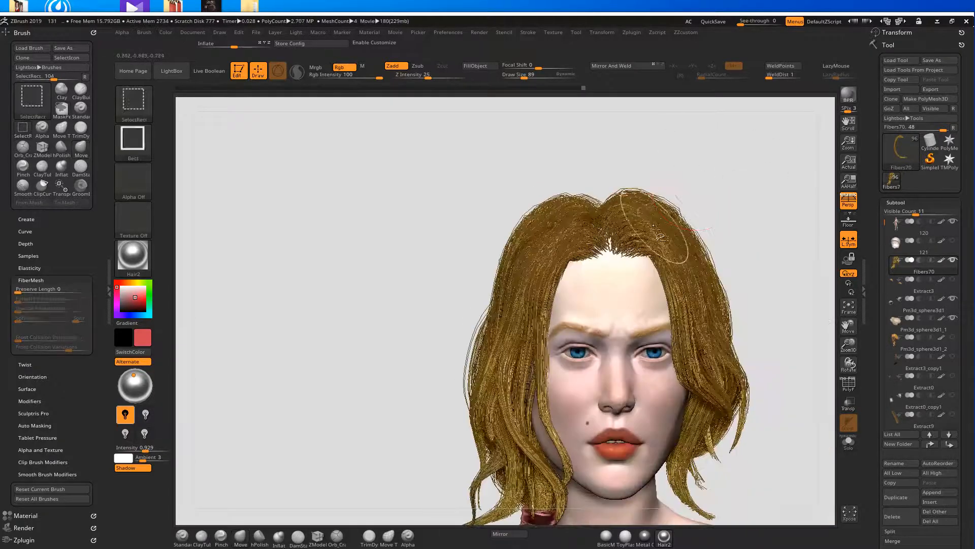
pyautogui.keyDown('ctrl'); pyautogui.keyDown('shift'); pyautogui.click(670, 239); pyautogui.keyUp('shift'); pyautogui.keyUp('ctrl')
pyautogui.moveTo(735, 228)
pyautogui.keyDown('alt'); pyautogui.mouseDown()
pyautogui.moveTo(681, 213)
pyautogui.moveTo(672, 242)
pyautogui.mouseUp(); pyautogui.keyUp('alt')
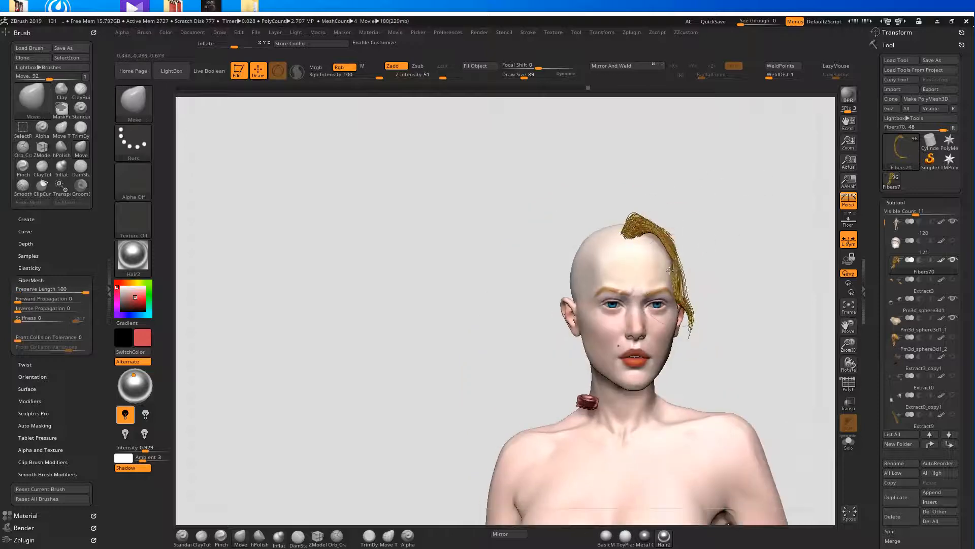
pyautogui.keyDown('ctrl'); pyautogui.keyDown('shift'); pyautogui.click(747, 236); pyautogui.keyUp('shift'); pyautogui.keyUp('ctrl')
pyautogui.moveTo(757, 222)
pyautogui.keyDown('alt'); pyautogui.mouseDown()
pyautogui.moveTo(769, 254)
pyautogui.moveTo(791, 238)
pyautogui.moveTo(757, 234)
pyautogui.mouseUp(); pyautogui.keyUp('alt')
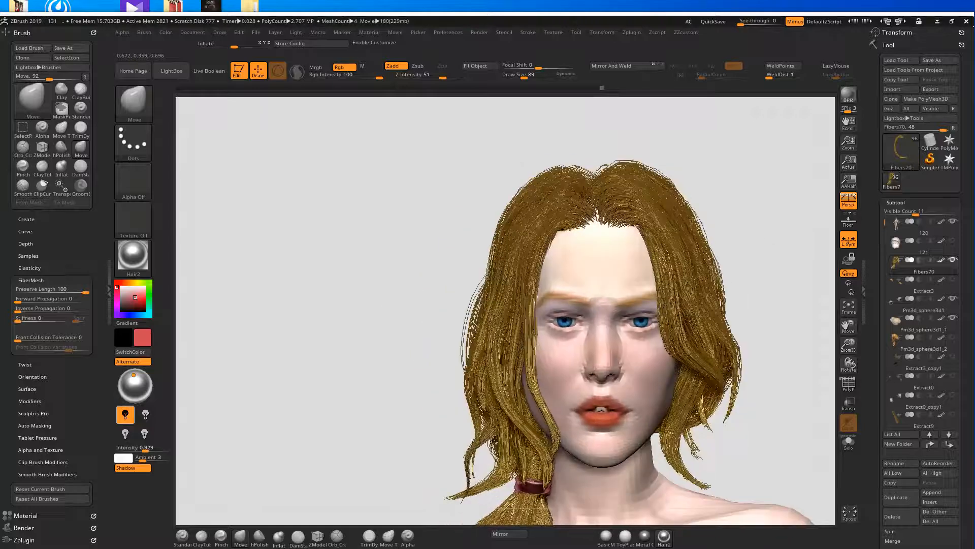
# Step: Isolate hair sections on the character's right side until only the lock beside the parting is visible
pyautogui.moveTo(440, 294)
pyautogui.keyDown('alt'); pyautogui.mouseDown()
pyautogui.moveTo(478, 278)
pyautogui.moveTo(470, 283)
pyautogui.mouseUp(); pyautogui.keyUp('alt')
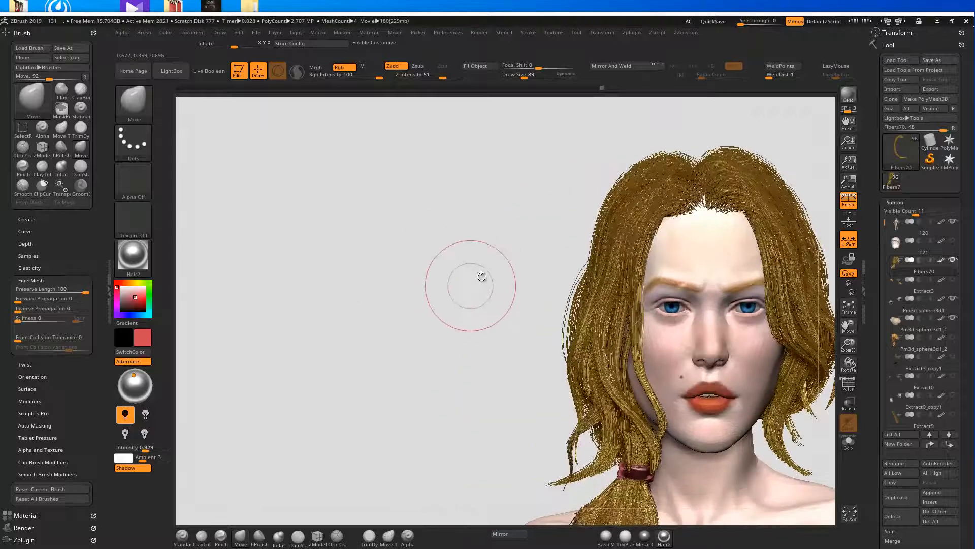
pyautogui.keyDown('ctrl'); pyautogui.keyDown('shift'); pyautogui.click(648, 172); pyautogui.keyUp('shift'); pyautogui.keyUp('ctrl')
pyautogui.moveTo(366, 247); pyautogui.dragTo(425, 239)
pyautogui.keyDown('ctrl'); pyautogui.keyDown('shift'); pyautogui.click(424, 239); pyautogui.keyUp('shift'); pyautogui.keyUp('ctrl')
pyautogui.keyDown('ctrl'); pyautogui.keyDown('shift'); pyautogui.click(599, 175); pyautogui.keyUp('shift'); pyautogui.keyUp('ctrl')
pyautogui.moveTo(692, 119); pyautogui.dragTo(671, 180)
pyautogui.keyDown('ctrl'); pyautogui.keyDown('shift'); pyautogui.click(638, 124); pyautogui.keyUp('shift'); pyautogui.keyUp('ctrl')
pyautogui.keyDown('ctrl'); pyautogui.keyDown('shift'); pyautogui.click(619, 151); pyautogui.keyUp('shift'); pyautogui.keyUp('ctrl')
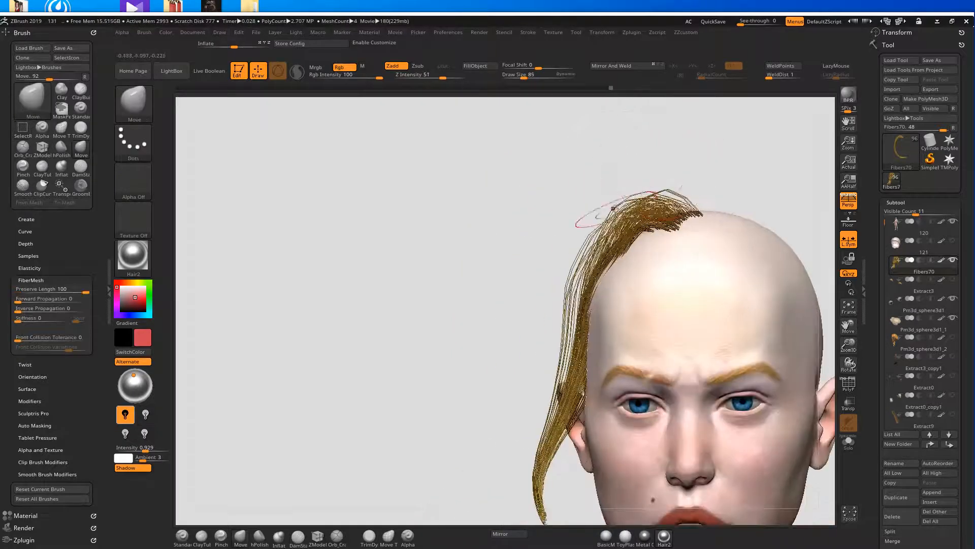
# Step: Gather the loose strands of the isolated right-side lock into a slimmer, smoother arc with the Move brush
pyautogui.press('ctrl')
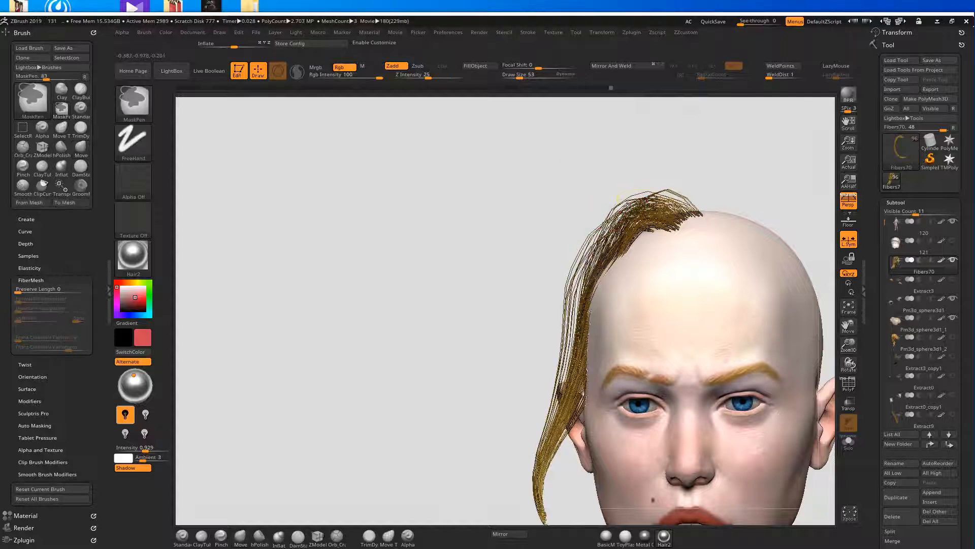
pyautogui.press('ctrl')
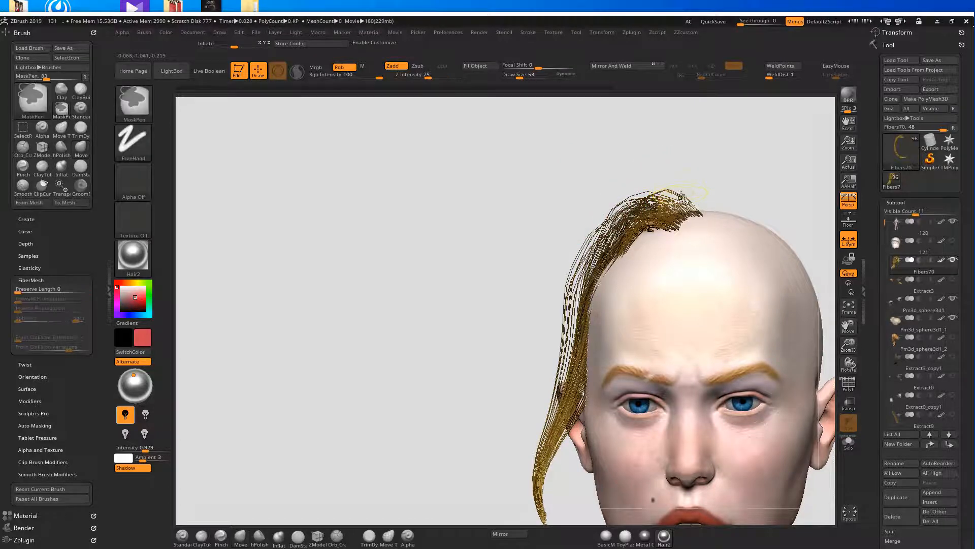
pyautogui.hotkey('ctrl', 'shift')
pyautogui.hotkey('ctrl', 'shift')
pyautogui.keyDown('ctrl'); pyautogui.keyDown('shift'); pyautogui.click(629, 237); pyautogui.keyUp('shift'); pyautogui.keyUp('ctrl')
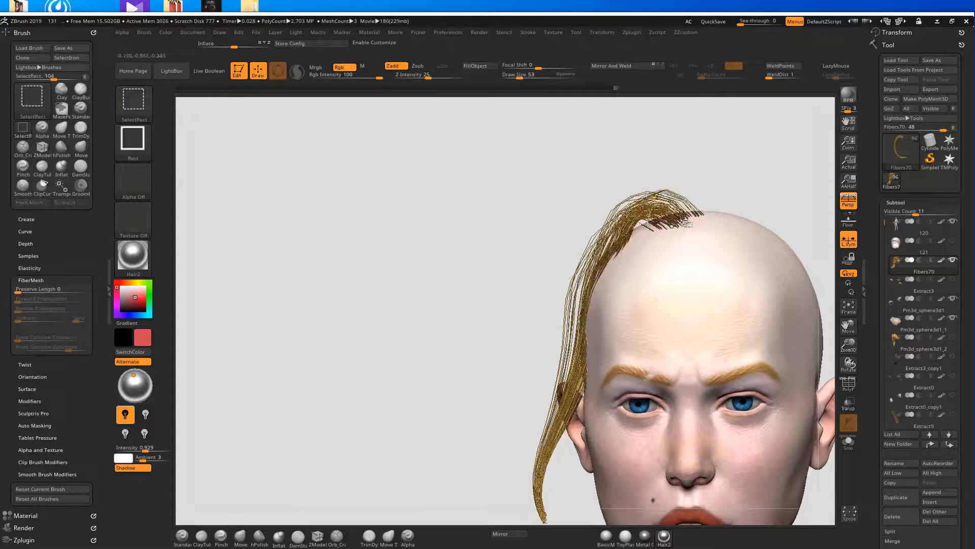
pyautogui.keyDown('alt'); pyautogui.moveTo(746, 164); pyautogui.dragTo(675, 150); pyautogui.keyUp('alt')
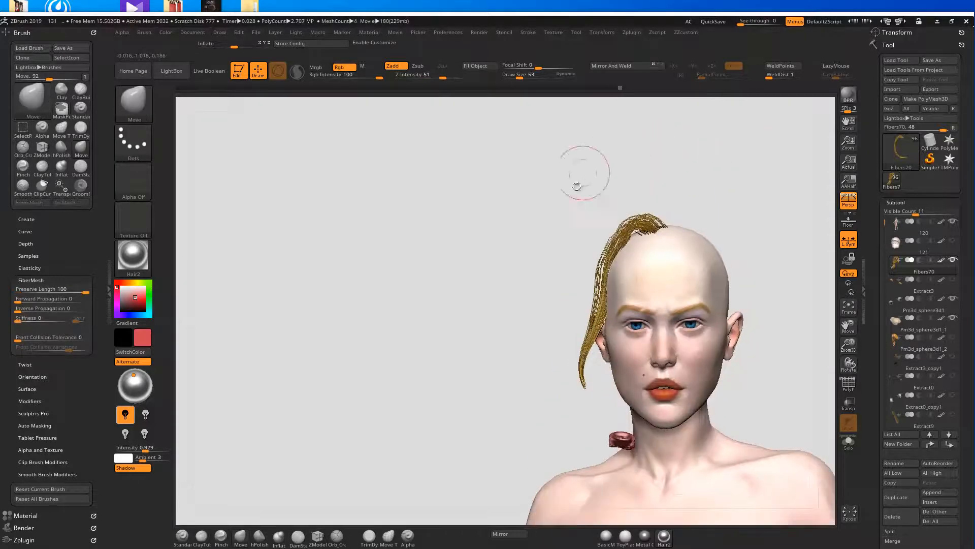
pyautogui.moveTo(623, 251)
pyautogui.mouseDown()
pyautogui.moveTo(605, 173)
pyautogui.moveTo(592, 212)
pyautogui.moveTo(605, 273)
pyautogui.mouseUp()
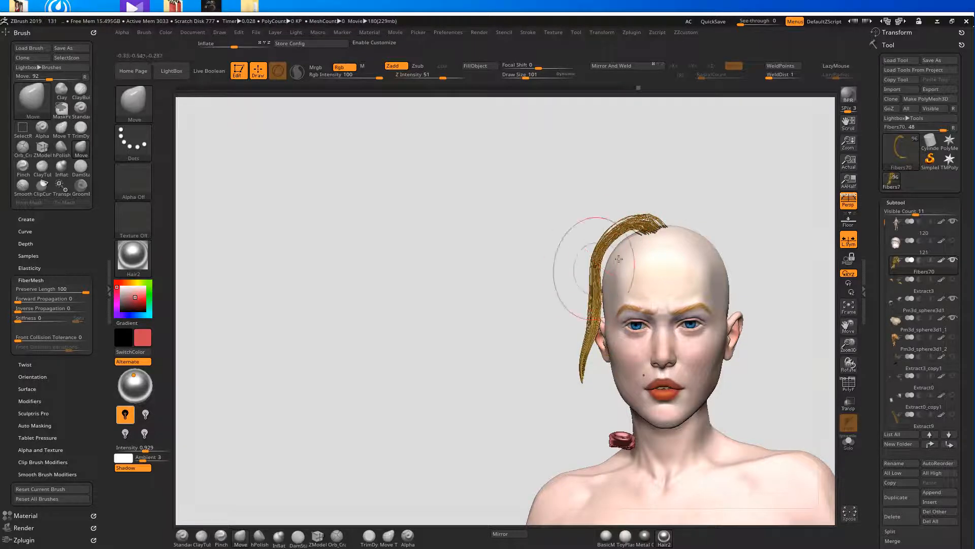
pyautogui.moveTo(623, 231)
pyautogui.mouseDown()
pyautogui.moveTo(675, 168)
pyautogui.moveTo(694, 202)
pyautogui.moveTo(609, 229)
pyautogui.moveTo(574, 346)
pyautogui.mouseUp()
# Step: Adjust the upper bend of the isolated right-side lock with the Move brush and restore the full hair
pyautogui.press('b')
pyautogui.press('p')
pyautogui.press('i')
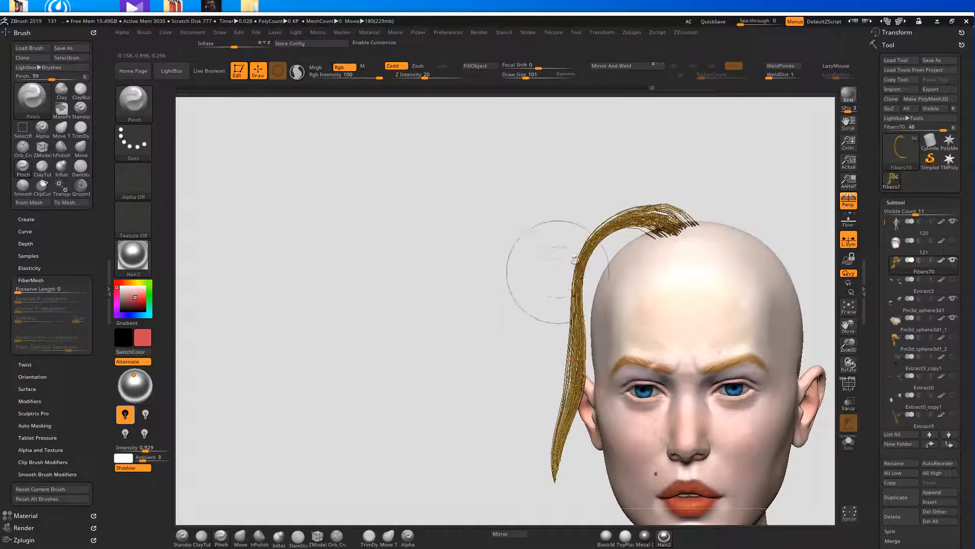
pyautogui.press('b')
pyautogui.press('m')
pyautogui.press('v')
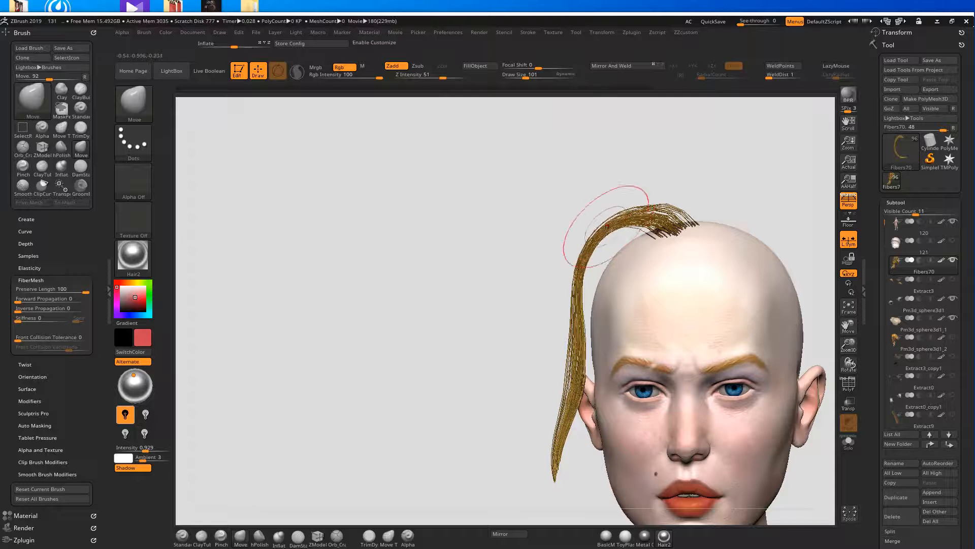
pyautogui.moveTo(602, 232); pyautogui.dragTo(614, 243)
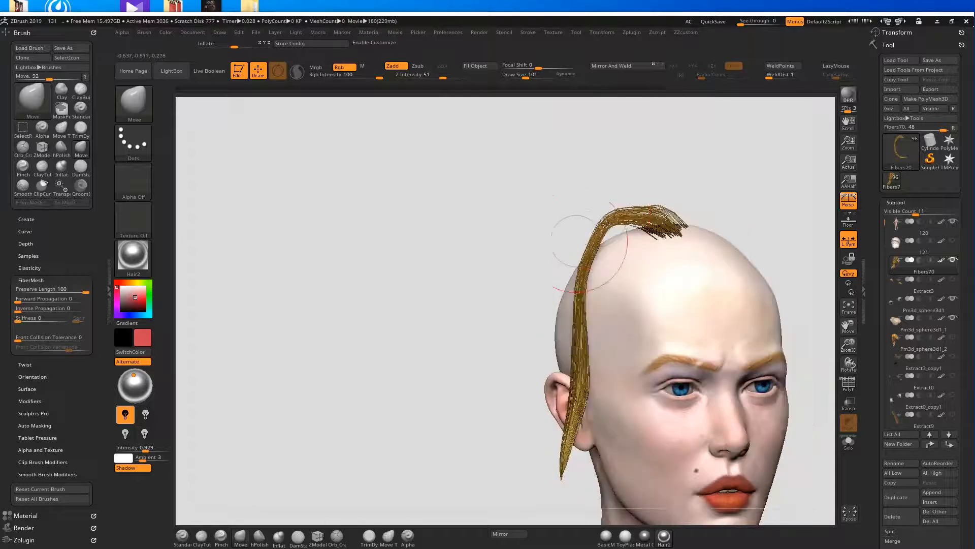
pyautogui.hotkey('ctrl', 'shift')
pyautogui.keyDown('ctrl'); pyautogui.keyDown('shift'); pyautogui.click(759, 173); pyautogui.keyUp('shift'); pyautogui.keyUp('ctrl')
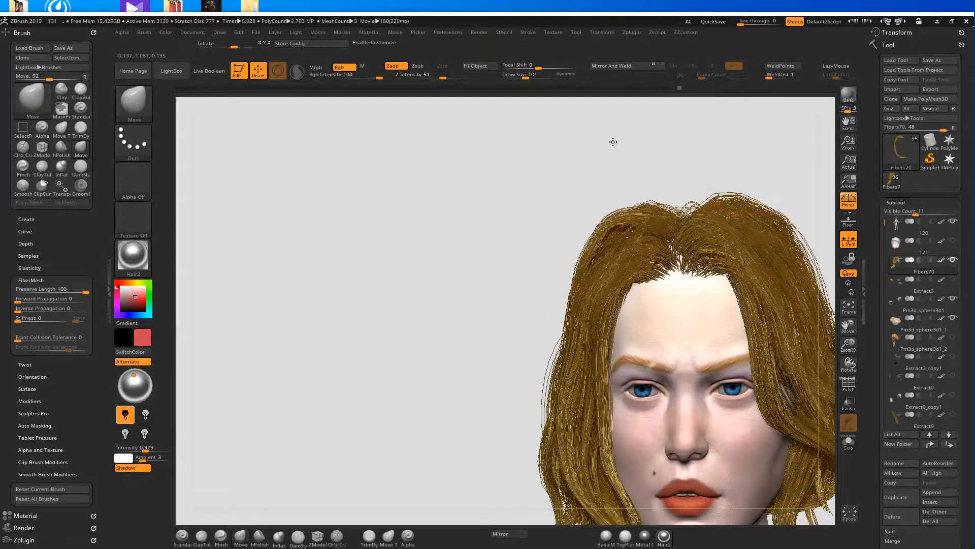
# Step: Isolate the character's right-side lock again to check its arc against the head, and bring back the full hair
pyautogui.press('f')
pyautogui.scroll(3, 622, 151)
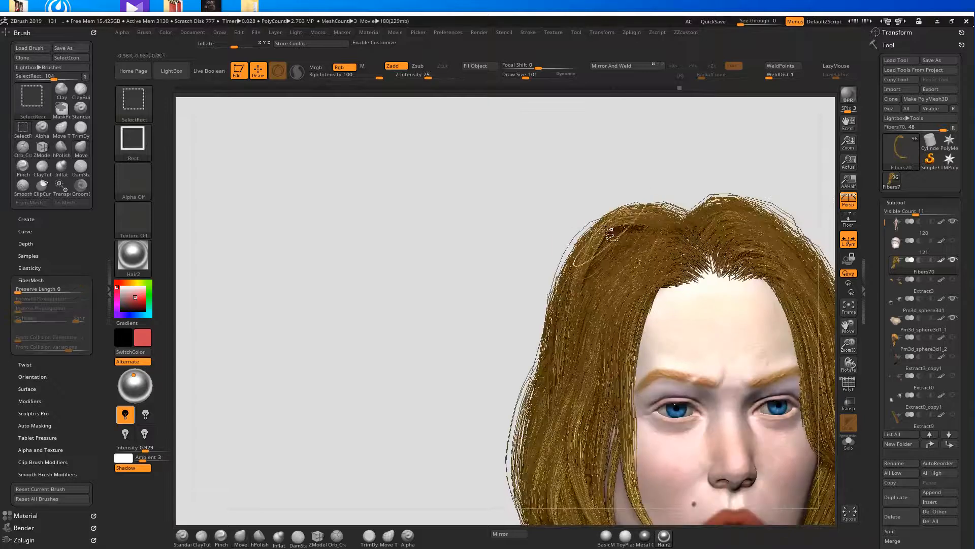
pyautogui.keyDown('ctrl'); pyautogui.keyDown('shift'); pyautogui.moveTo(548, 458); pyautogui.dragTo(634, 162); pyautogui.keyUp('shift'); pyautogui.keyUp('ctrl')
pyautogui.scroll(-3, 597, 243)
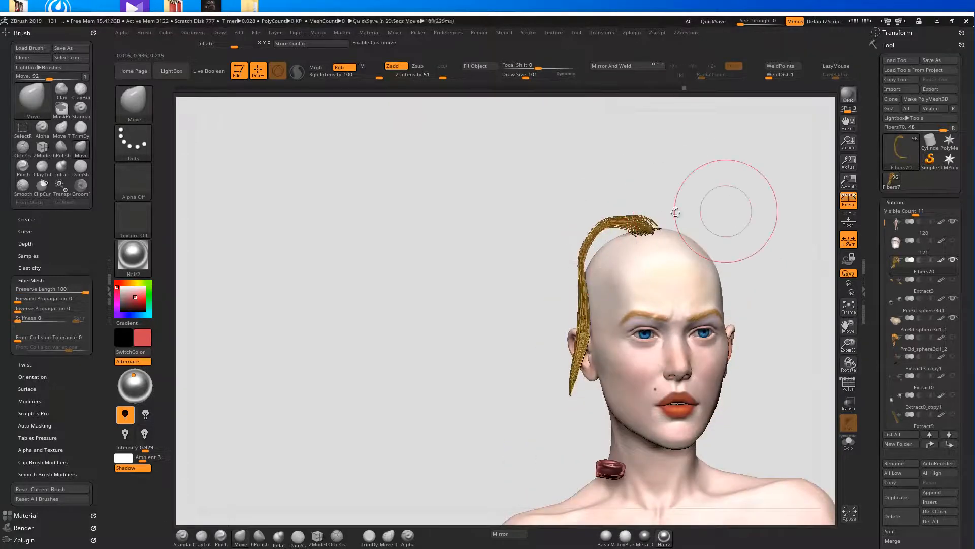
pyautogui.scroll(3, 587, 263)
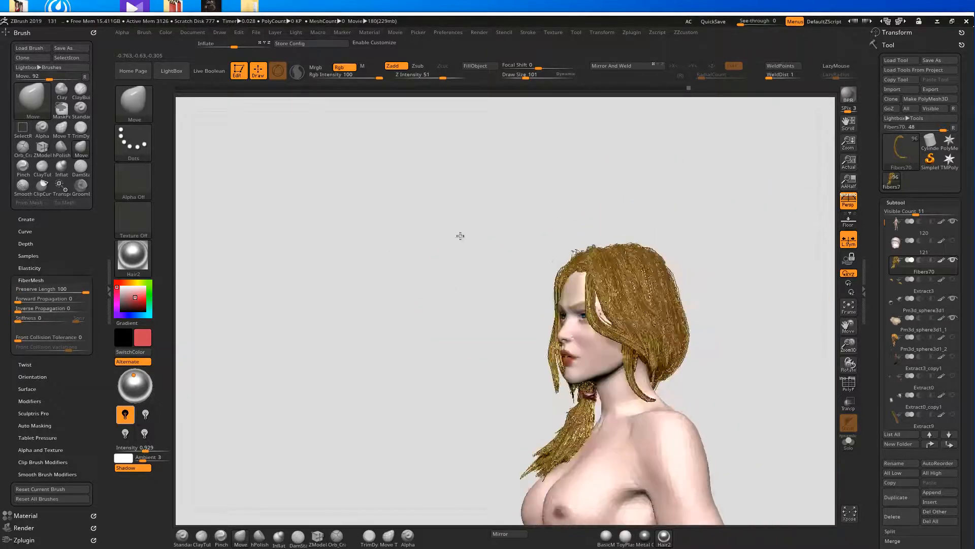
# Step: Show all hidden subtools of the character and inspect the hair together with the outfit from the front and side
pyautogui.moveTo(460, 236); pyautogui.dragTo(834, 338)
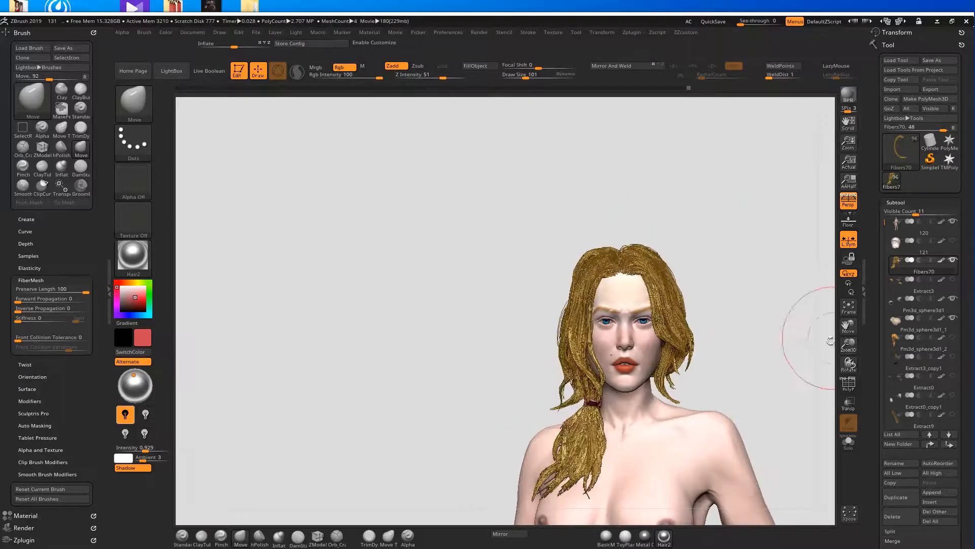
pyautogui.press('shift')
pyautogui.moveTo(955, 244)
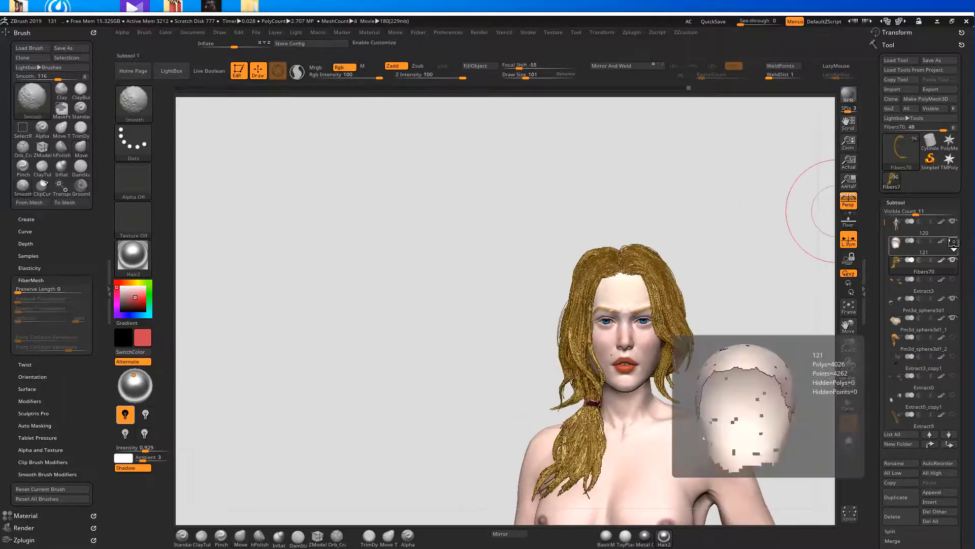
pyautogui.keyDown('ctrl'); pyautogui.keyDown('shift'); pyautogui.click(705, 225); pyautogui.keyUp('shift'); pyautogui.keyUp('ctrl')
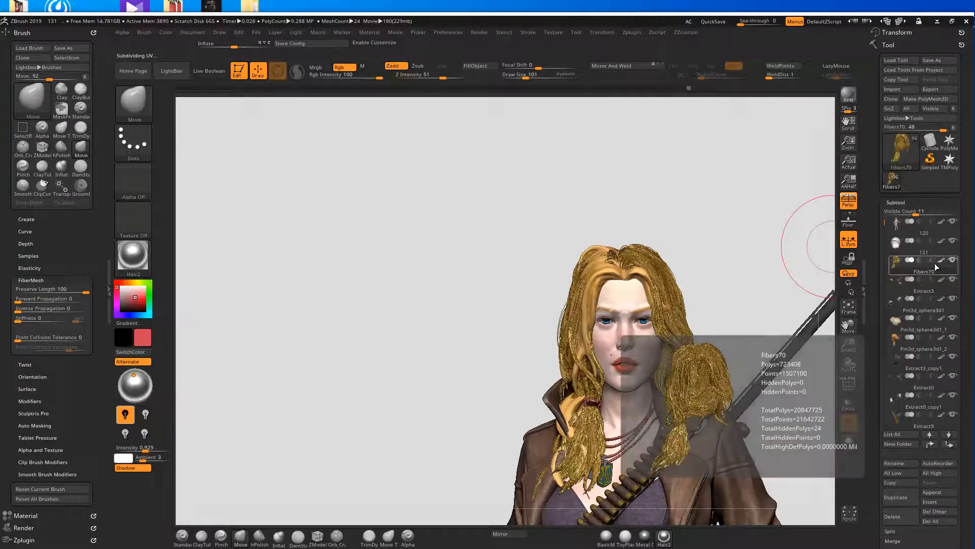
pyautogui.moveTo(720, 229); pyautogui.dragTo(607, 296)
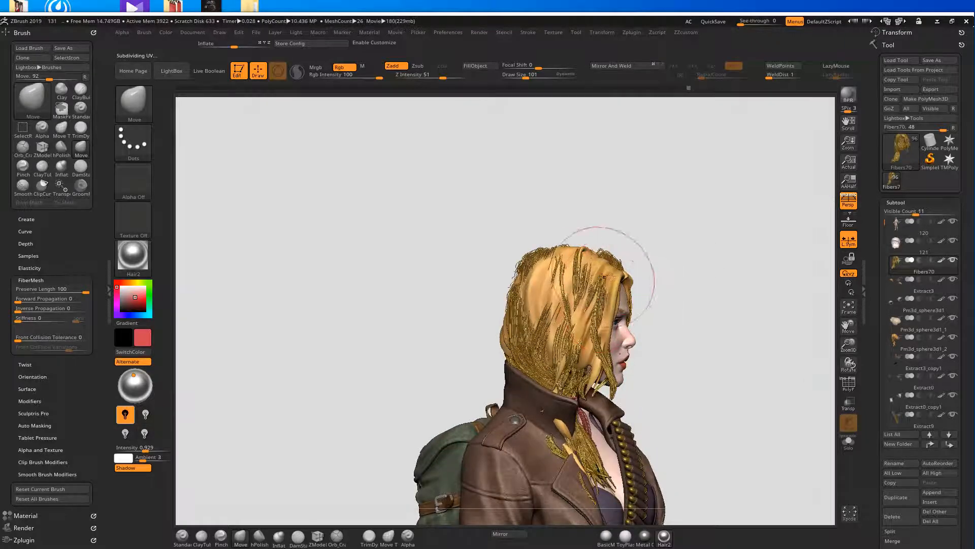
# Step: Spread the hair strands over the exposed areas at the back of the head with the Move brush
pyautogui.moveTo(696, 311); pyautogui.dragTo(631, 261)
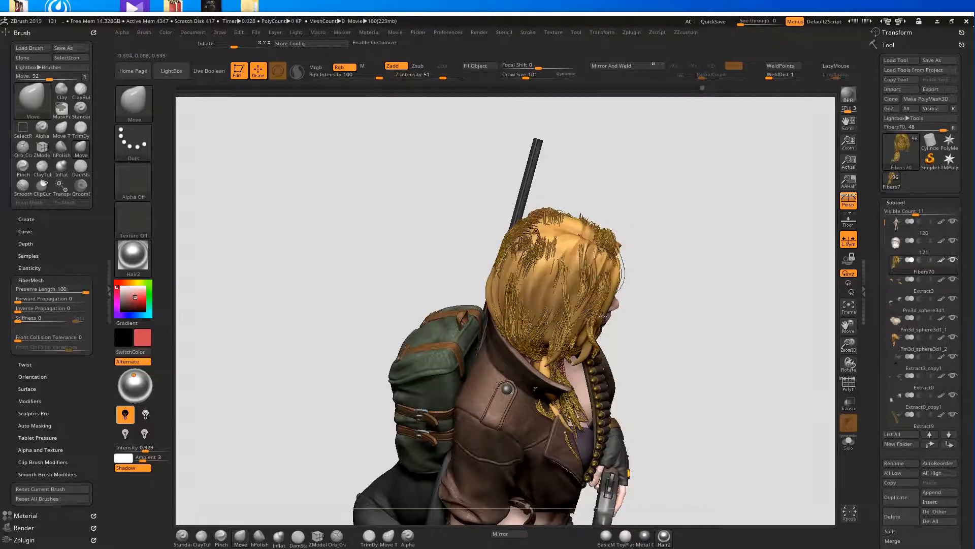
pyautogui.moveTo(678, 252); pyautogui.dragTo(700, 216)
pyautogui.moveTo(663, 244); pyautogui.dragTo(607, 272)
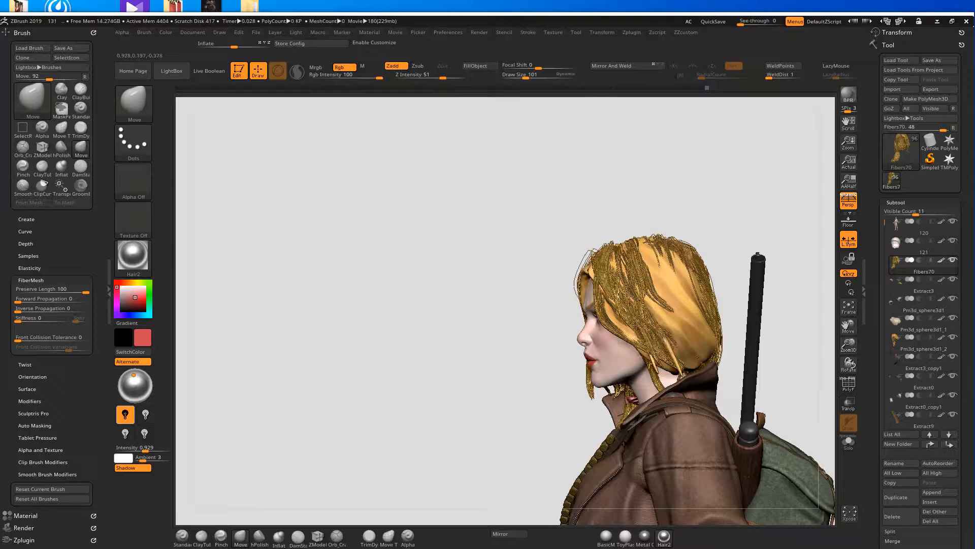
pyautogui.moveTo(740, 237); pyautogui.dragTo(652, 345)
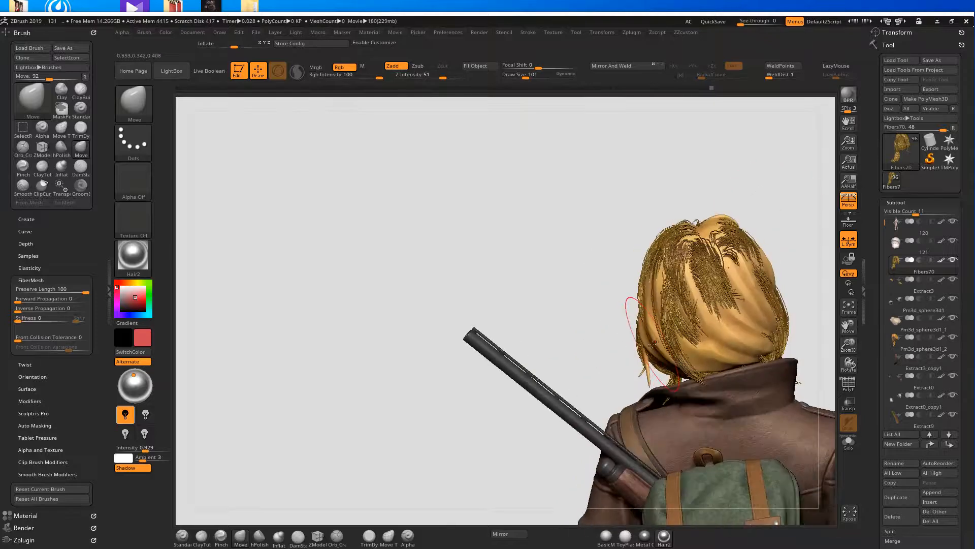
pyautogui.moveTo(751, 356); pyautogui.dragTo(733, 356)
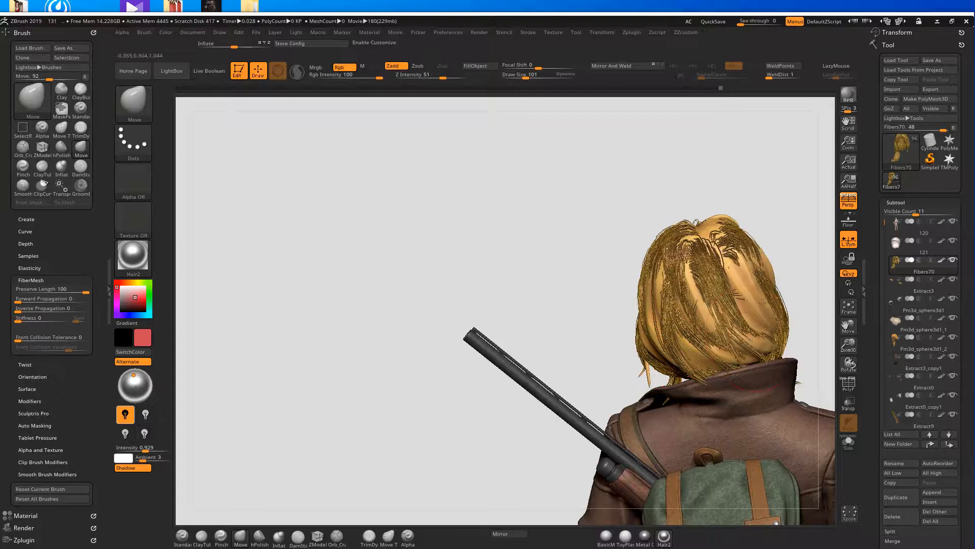
pyautogui.moveTo(768, 314); pyautogui.dragTo(746, 363)
pyautogui.moveTo(795, 234); pyautogui.dragTo(699, 246)
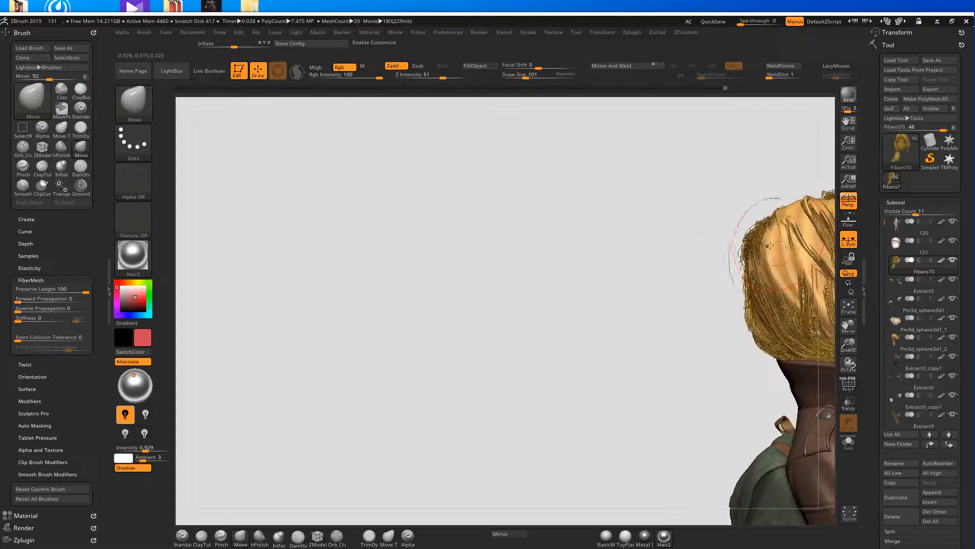
pyautogui.moveTo(662, 289); pyautogui.dragTo(635, 285)
pyautogui.keyDown('alt'); pyautogui.moveTo(636, 284); pyautogui.dragTo(429, 302); pyautogui.keyUp('alt')
pyautogui.moveTo(429, 302)
pyautogui.keyDown('alt'); pyautogui.mouseDown()
pyautogui.moveTo(630, 248)
pyautogui.moveTo(625, 262)
pyautogui.moveTo(622, 244)
pyautogui.moveTo(623, 272)
pyautogui.mouseUp(); pyautogui.keyUp('alt')
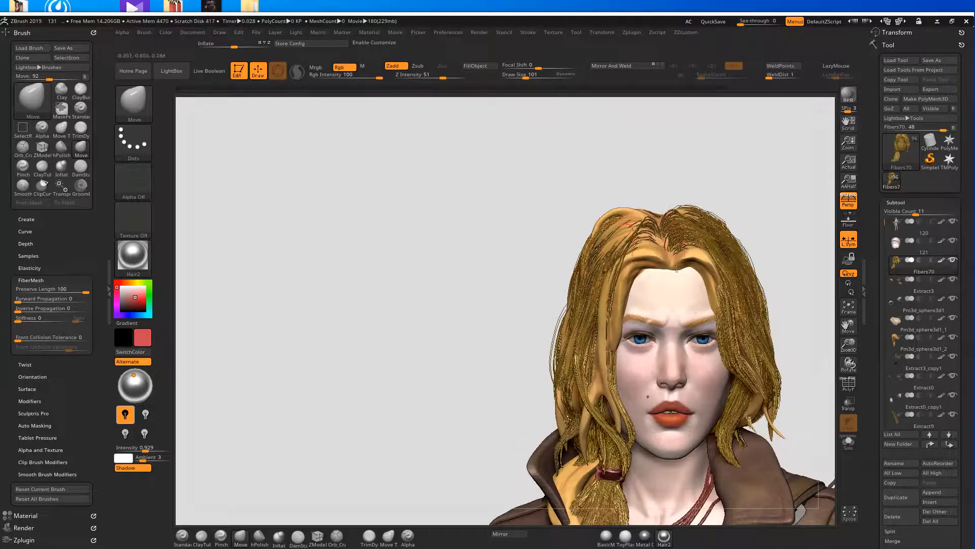
# Step: Solo the hair subtool and isolate the crown lock whose loose strands stick out from the silhouette
pyautogui.click(849, 440)
pyautogui.moveTo(755, 183)
pyautogui.mouseDown()
pyautogui.moveTo(718, 168)
pyautogui.moveTo(616, 261)
pyautogui.moveTo(597, 196)
pyautogui.mouseUp()
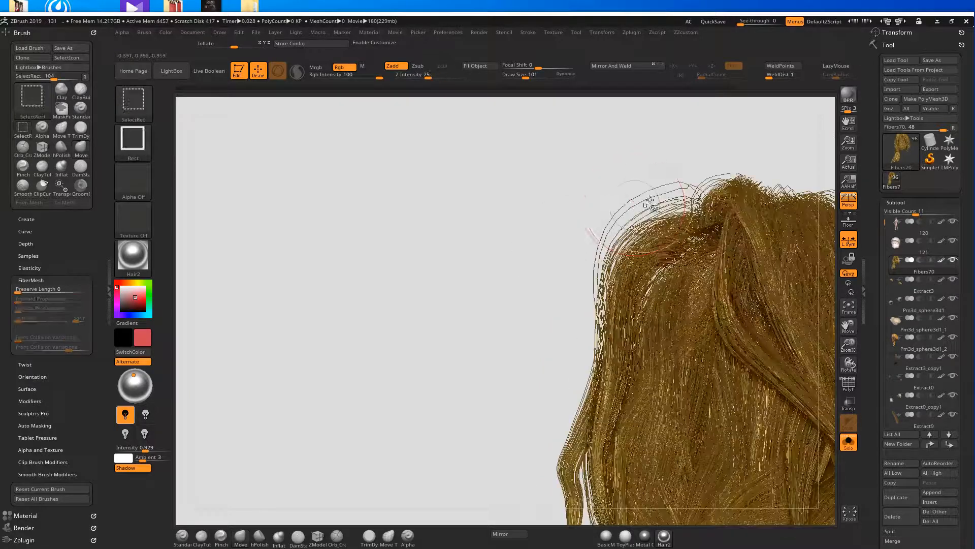
pyautogui.keyDown('ctrl'); pyautogui.keyDown('shift'); pyautogui.click(660, 199); pyautogui.keyUp('shift'); pyautogui.keyUp('ctrl')
pyautogui.moveTo(764, 172)
pyautogui.mouseDown()
pyautogui.moveTo(744, 169)
pyautogui.moveTo(727, 183)
pyautogui.mouseUp()
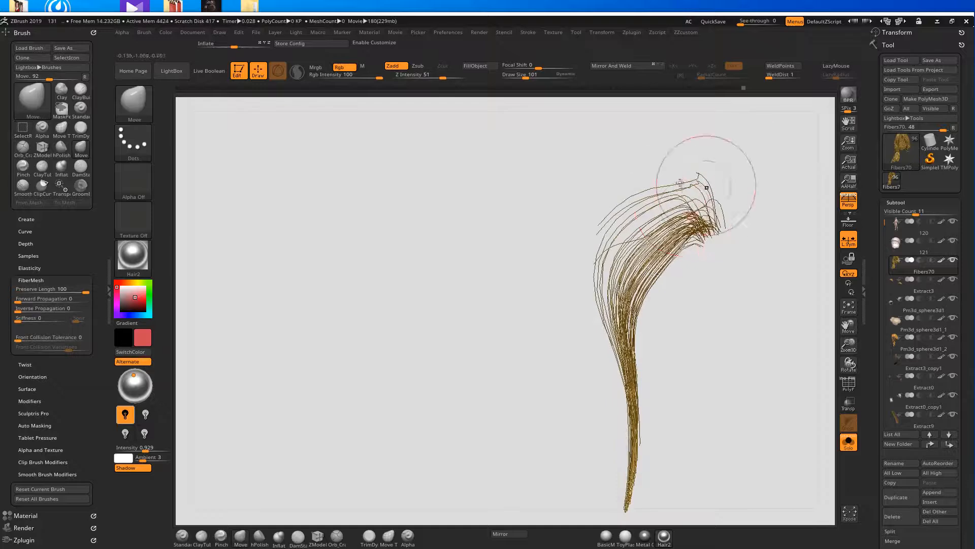
# Step: Tighten the isolated crown lock with the Pinch brush, smooth its loose strands near the root, and restore the full hair
pyautogui.press('3')
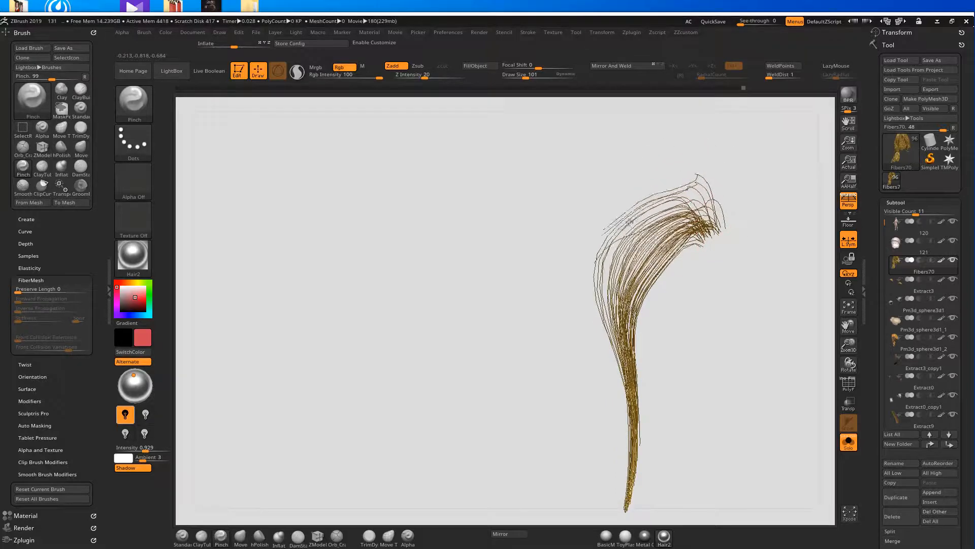
pyautogui.moveTo(618, 299); pyautogui.dragTo(636, 256)
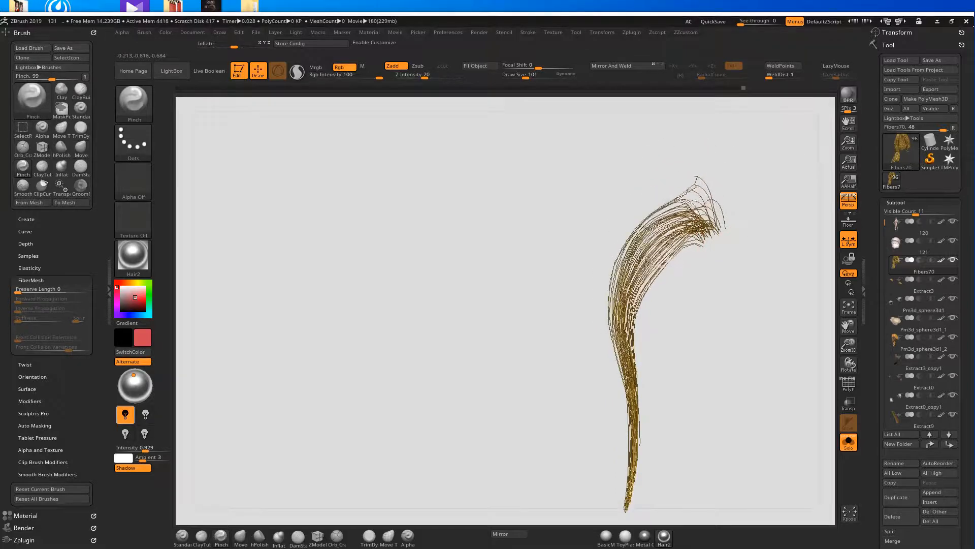
pyautogui.keyDown('shift'); pyautogui.moveTo(708, 193); pyautogui.dragTo(681, 195); pyautogui.keyUp('shift')
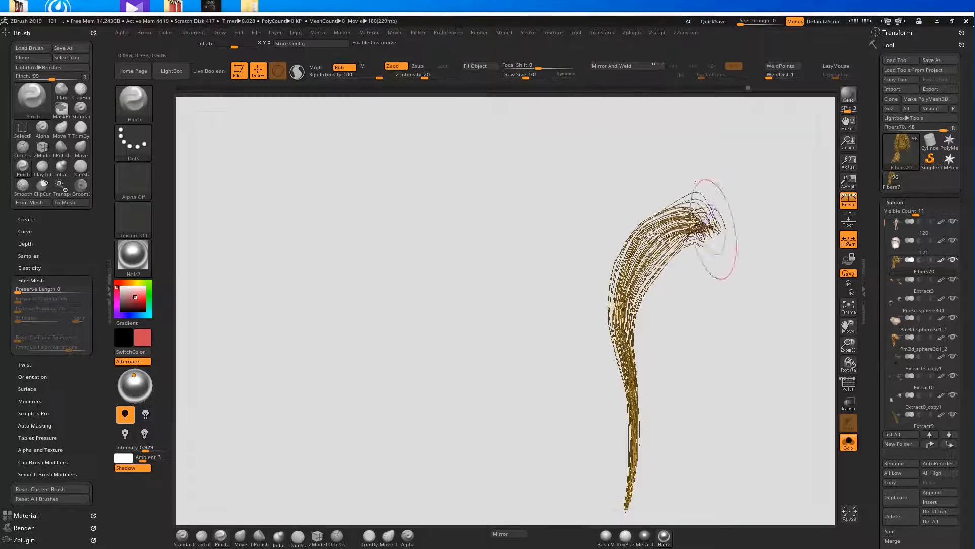
pyautogui.moveTo(622, 305); pyautogui.dragTo(644, 249)
pyautogui.keyDown('ctrl'); pyautogui.keyDown('shift'); pyautogui.click(689, 312); pyautogui.keyUp('shift'); pyautogui.keyUp('ctrl')
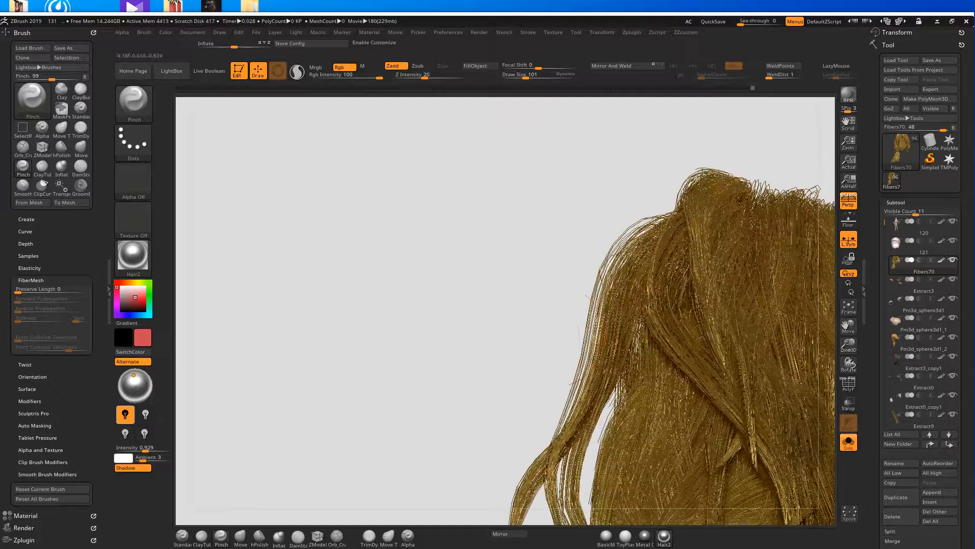
# Step: Show the other subtools again, hide the underlying hair mesh Pm3d_sphere3d1_2, and inspect the fiber hair on the full figure and up close
pyautogui.keyDown('alt'); pyautogui.moveTo(477, 298); pyautogui.dragTo(411, 247); pyautogui.keyUp('alt')
pyautogui.moveTo(501, 259); pyautogui.dragTo(523, 282)
pyautogui.keyDown('alt'); pyautogui.moveTo(757, 188); pyautogui.dragTo(746, 239); pyautogui.keyUp('alt')
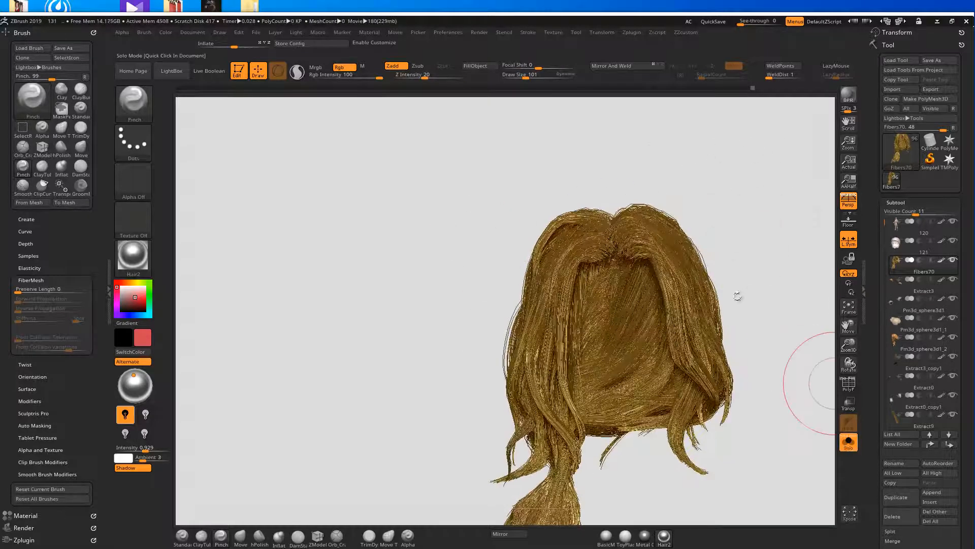
pyautogui.click(796, 354)
pyautogui.click(952, 337)
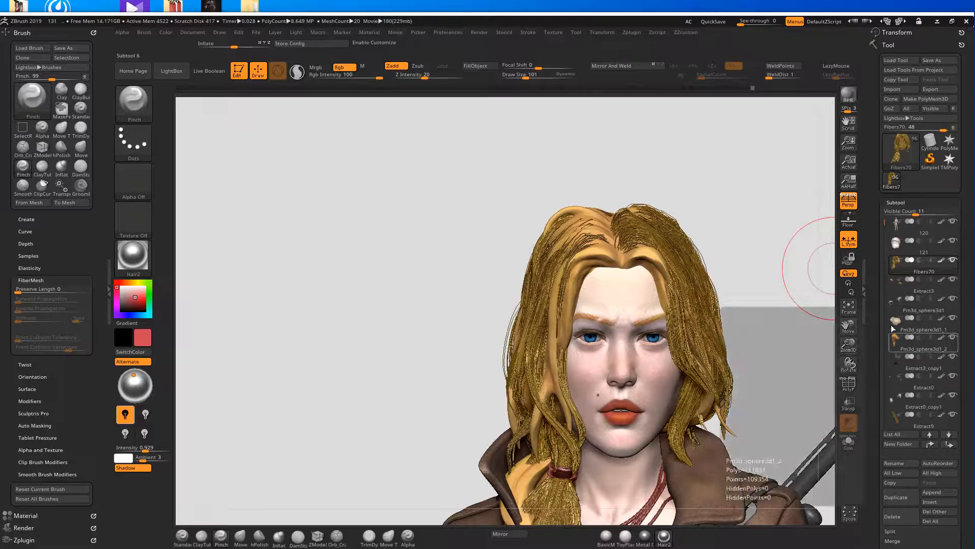
pyautogui.keyDown('alt'); pyautogui.moveTo(707, 229); pyautogui.dragTo(775, 342); pyautogui.keyUp('alt')
pyautogui.keyDown('alt'); pyautogui.moveTo(712, 325); pyautogui.dragTo(688, 288); pyautogui.keyUp('alt')
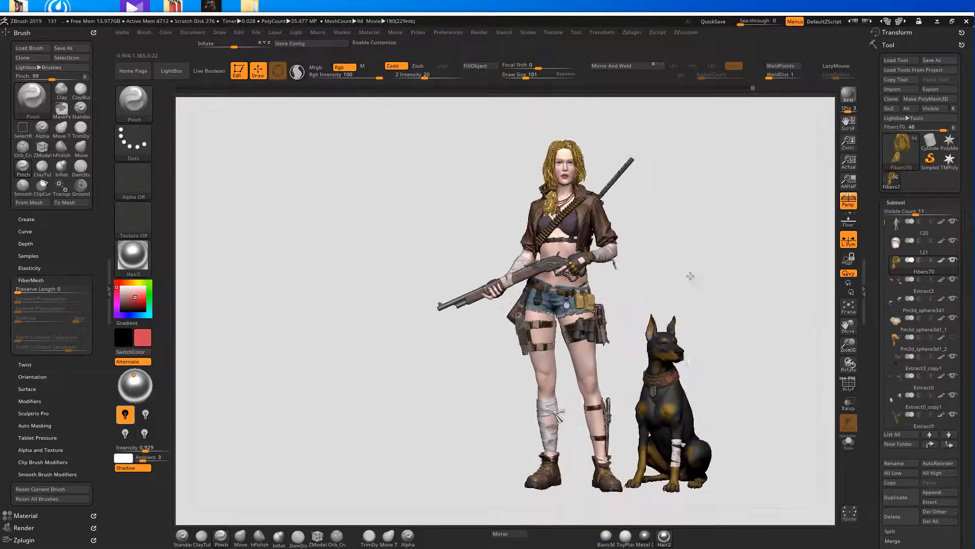
pyautogui.keyDown('alt'); pyautogui.moveTo(725, 229); pyautogui.dragTo(735, 269); pyautogui.keyUp('alt')
pyautogui.keyDown('alt'); pyautogui.moveTo(775, 320); pyautogui.dragTo(783, 515); pyautogui.keyUp('alt')
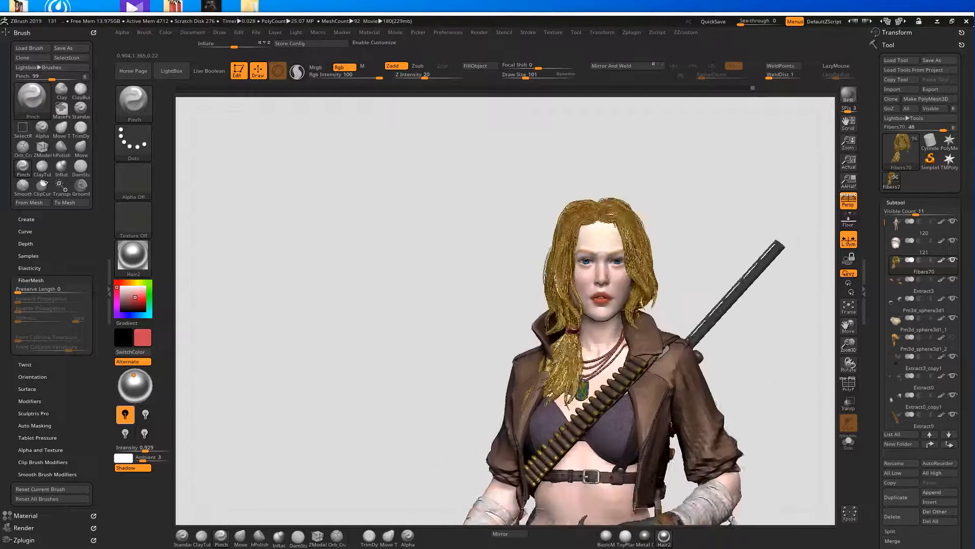
pyautogui.keyDown('alt'); pyautogui.moveTo(779, 383); pyautogui.dragTo(782, 508); pyautogui.keyUp('alt')
pyautogui.moveTo(494, 372); pyautogui.dragTo(529, 406)
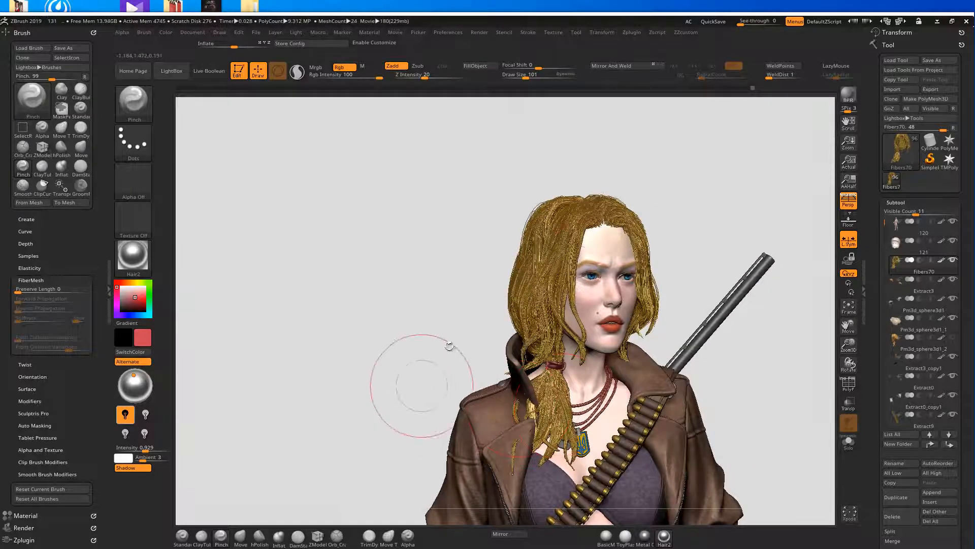
# Step: Pull the stray strands lying on the jacket into the ponytail with the Move brush at an enlarged draw size
pyautogui.press('b')
pyautogui.press('m')
pyautogui.press('v')
pyautogui.press(']')
pyautogui.press(']')
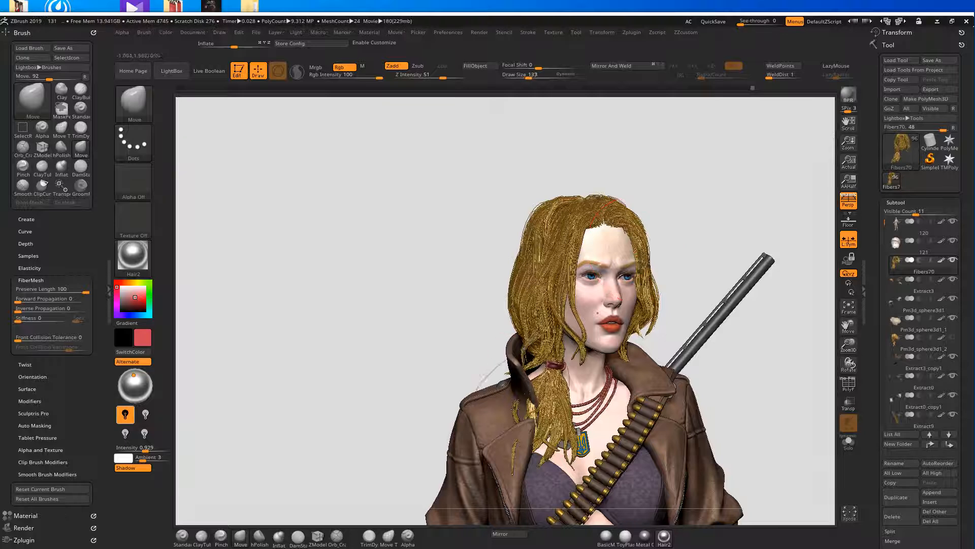
pyautogui.moveTo(514, 409); pyautogui.dragTo(533, 418)
pyautogui.moveTo(537, 458); pyautogui.dragTo(539, 470)
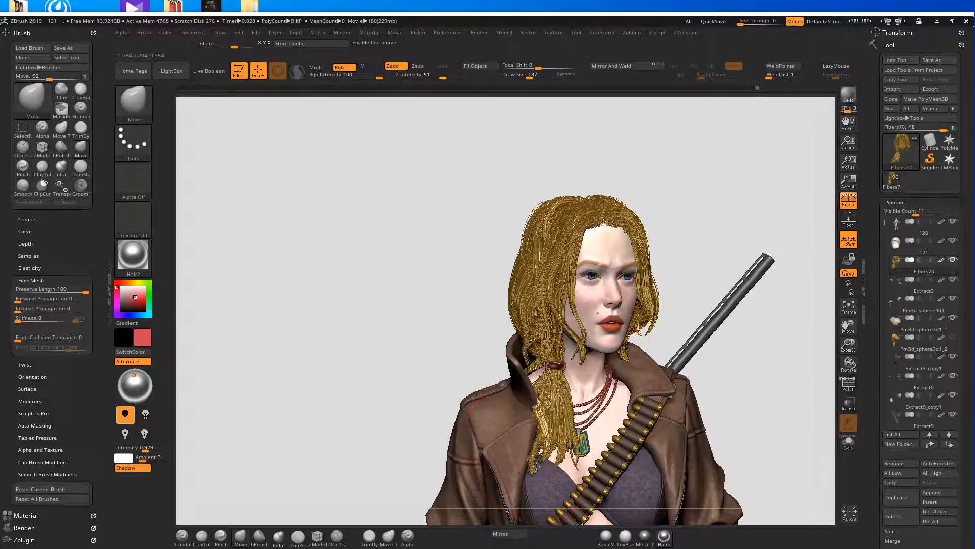
pyautogui.moveTo(409, 381)
pyautogui.mouseDown()
pyautogui.moveTo(540, 406)
pyautogui.moveTo(561, 400)
pyautogui.moveTo(542, 366)
pyautogui.mouseUp()
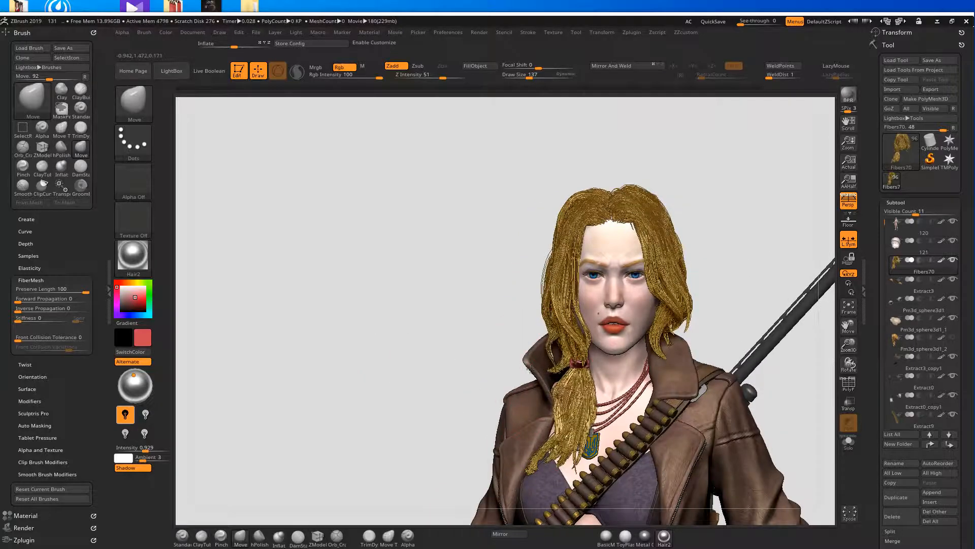
# Step: Isolate the frayed lock beside the hair tie, smooth its end into a thin tapered tip, and restore the full hair
pyautogui.keyDown('alt'); pyautogui.moveTo(483, 372); pyautogui.dragTo(547, 384); pyautogui.keyUp('alt')
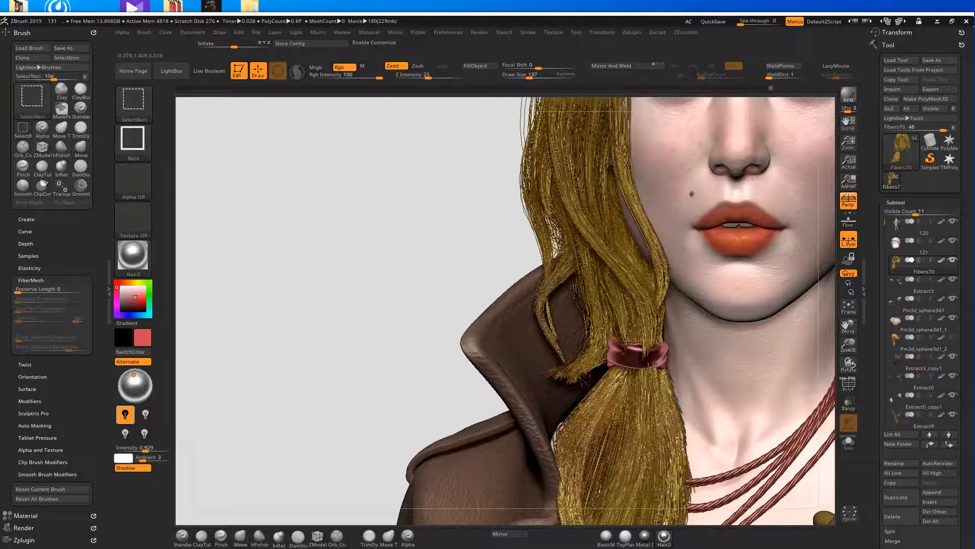
pyautogui.keyDown('ctrl'); pyautogui.keyDown('shift'); pyautogui.click(580, 374); pyautogui.keyUp('shift'); pyautogui.keyUp('ctrl')
pyautogui.moveTo(398, 361); pyautogui.dragTo(419, 376)
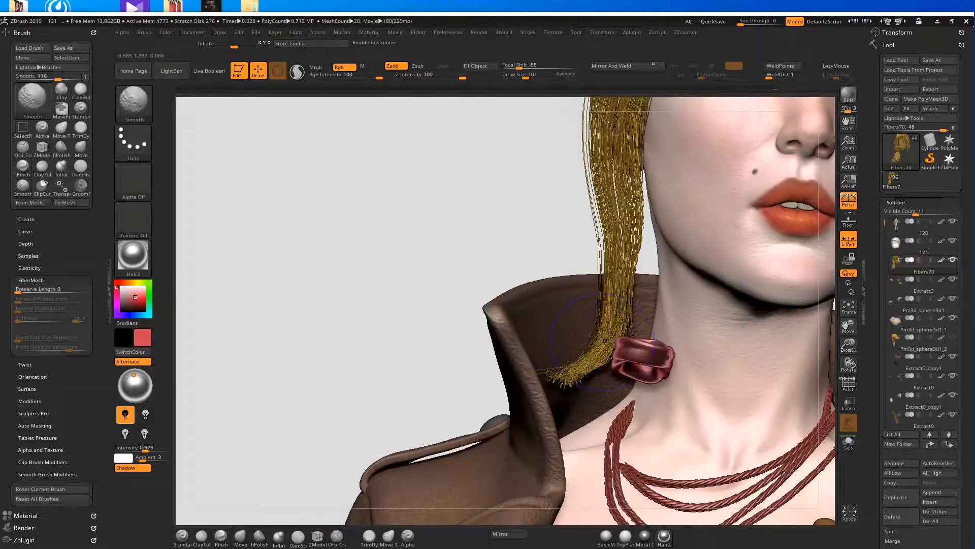
pyautogui.moveTo(602, 355)
pyautogui.keyDown('shift'); pyautogui.mouseDown()
pyautogui.moveTo(612, 284)
pyautogui.moveTo(593, 328)
pyautogui.mouseUp(); pyautogui.keyUp('shift')
pyautogui.moveTo(578, 365)
pyautogui.keyDown('shift'); pyautogui.mouseDown()
pyautogui.moveTo(558, 375)
pyautogui.moveTo(609, 285)
pyautogui.moveTo(617, 188)
pyautogui.mouseUp(); pyautogui.keyUp('shift')
pyautogui.moveTo(514, 232)
pyautogui.mouseDown()
pyautogui.moveTo(468, 266)
pyautogui.moveTo(472, 300)
pyautogui.mouseUp()
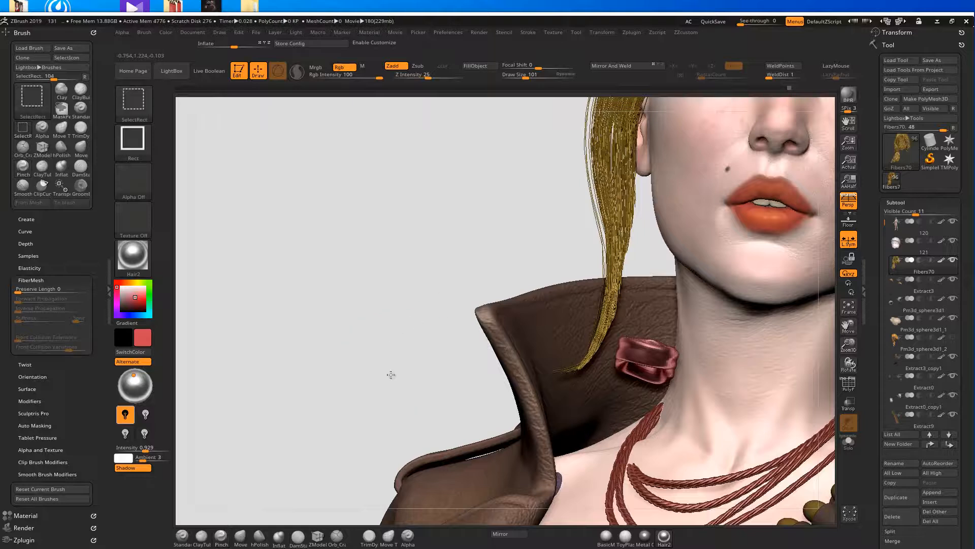
pyautogui.keyDown('ctrl'); pyautogui.keyDown('shift'); pyautogui.click(390, 390); pyautogui.keyUp('shift'); pyautogui.keyUp('ctrl')
# Step: Isolate the outer lock of the ponytail below the hair tie and view it in Solo mode
pyautogui.moveTo(388, 390); pyautogui.dragTo(521, 406)
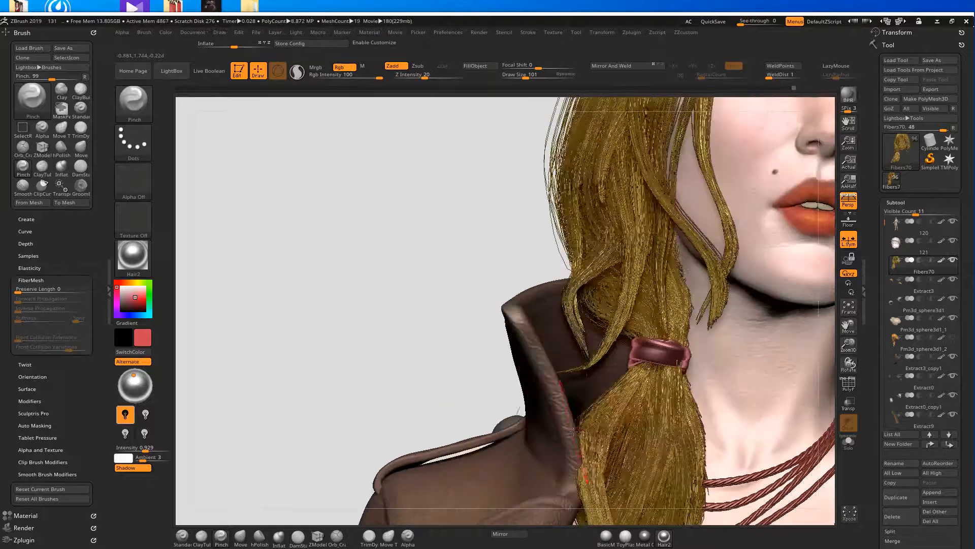
pyautogui.moveTo(590, 412)
pyautogui.keyDown('shift'); pyautogui.mouseDown()
pyautogui.moveTo(595, 441)
pyautogui.moveTo(596, 409)
pyautogui.mouseUp(); pyautogui.keyUp('shift')
pyautogui.moveTo(299, 346)
pyautogui.keyDown('alt'); pyautogui.mouseDown()
pyautogui.moveTo(288, 342)
pyautogui.moveTo(392, 352)
pyautogui.moveTo(387, 304)
pyautogui.moveTo(533, 411)
pyautogui.mouseUp(); pyautogui.keyUp('alt')
pyautogui.keyDown('ctrl'); pyautogui.keyDown('shift'); pyautogui.click(578, 478); pyautogui.keyUp('shift'); pyautogui.keyUp('ctrl')
pyautogui.keyDown('alt'); pyautogui.moveTo(456, 308); pyautogui.dragTo(852, 451); pyautogui.keyUp('alt')
pyautogui.click(848, 441)
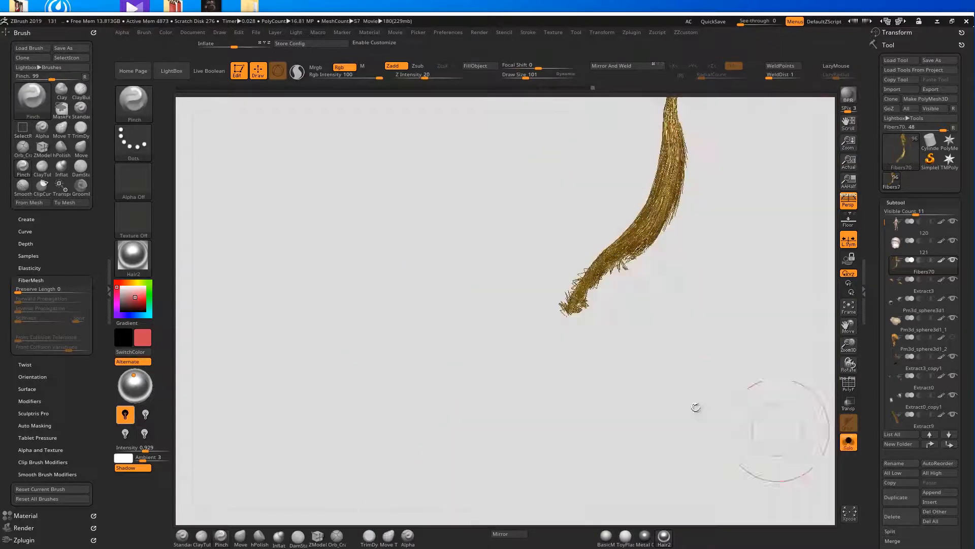
# Step: Smooth the frayed lower end of the isolated ponytail lock and tighten its strands with the Pinch brush
pyautogui.keyDown('shift'); pyautogui.moveTo(632, 325); pyautogui.dragTo(623, 286); pyautogui.keyUp('shift')
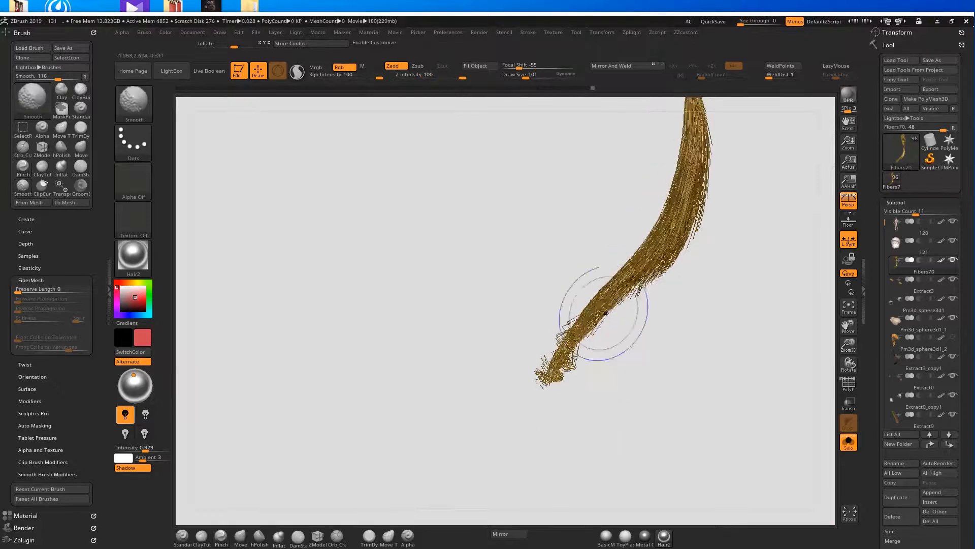
pyautogui.moveTo(594, 320)
pyautogui.keyDown('shift'); pyautogui.mouseDown()
pyautogui.moveTo(555, 405)
pyautogui.moveTo(566, 407)
pyautogui.mouseUp(); pyautogui.keyUp('shift')
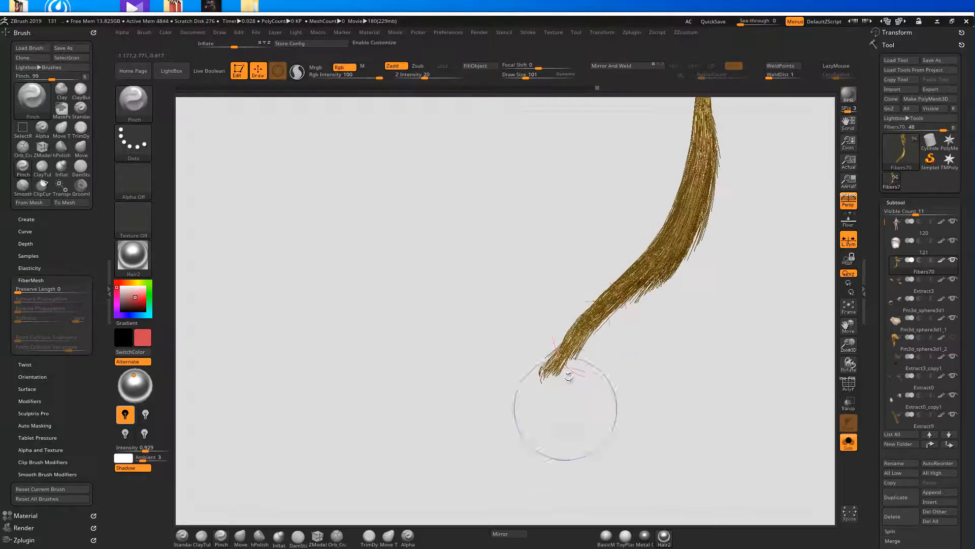
pyautogui.moveTo(641, 272); pyautogui.dragTo(684, 233)
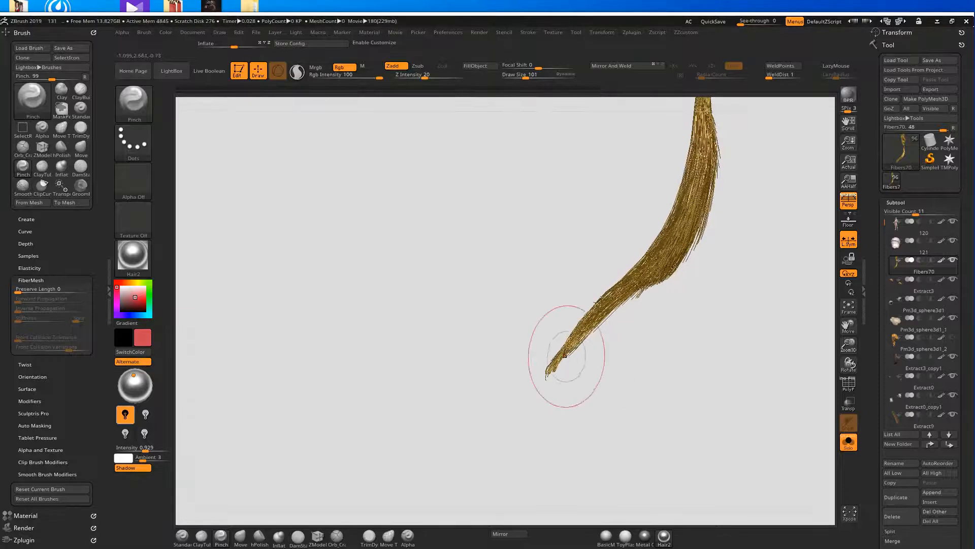
# Step: Bend the tip of the ponytail lock with the Move brush and sharpen it to a point with the Pinch brush
pyautogui.press('b')
pyautogui.press('m')
pyautogui.press('v')
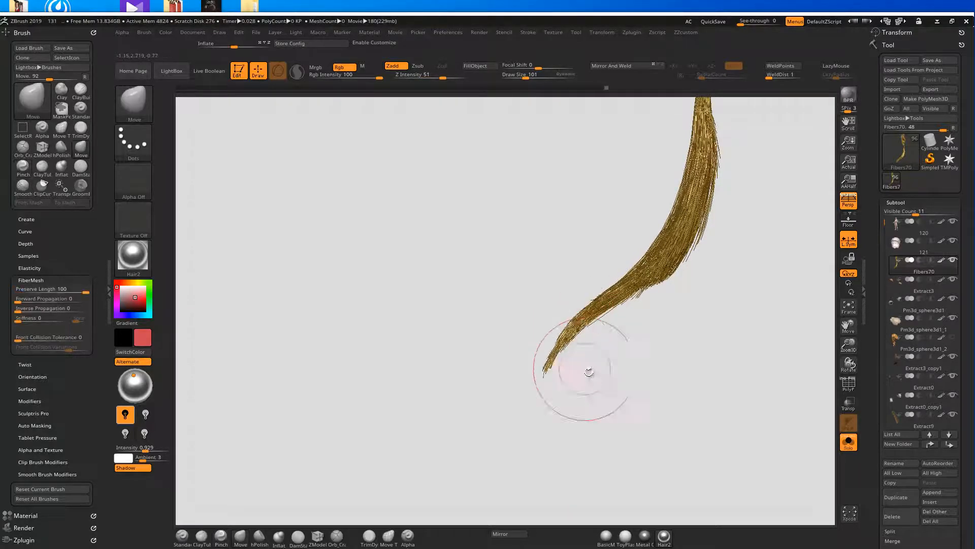
pyautogui.moveTo(587, 369); pyautogui.dragTo(565, 364)
pyautogui.press('b')
pyautogui.press('p')
pyautogui.press('i')
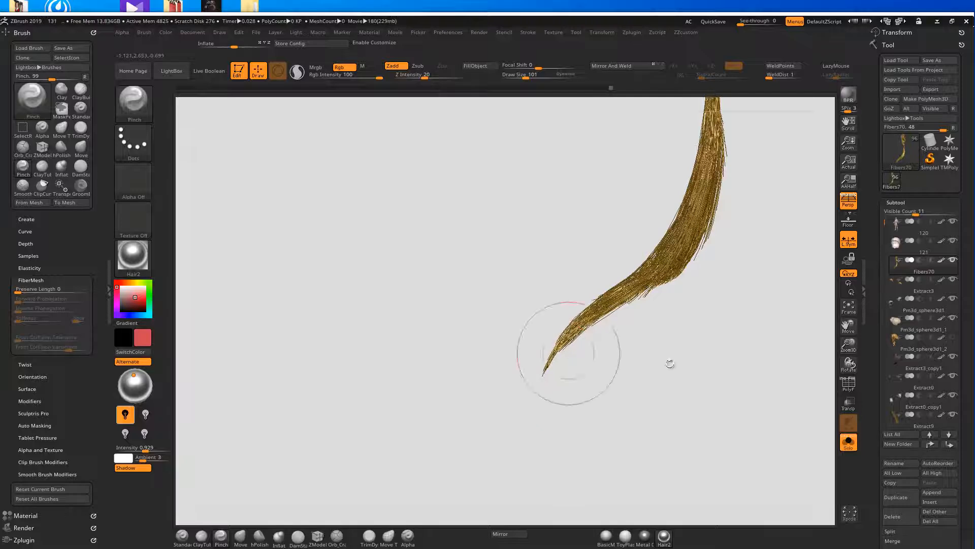
# Step: Restore the full hair and show it together with the whole character's outfit
pyautogui.moveTo(404, 369); pyautogui.dragTo(442, 339)
pyautogui.keyDown('alt'); pyautogui.moveTo(329, 281); pyautogui.dragTo(418, 305); pyautogui.keyUp('alt')
pyautogui.keyDown('ctrl'); pyautogui.keyDown('shift'); pyautogui.click(368, 309); pyautogui.keyUp('shift'); pyautogui.keyUp('ctrl')
pyautogui.moveTo(808, 294)
pyautogui.mouseDown()
pyautogui.moveTo(771, 281)
pyautogui.moveTo(748, 230)
pyautogui.mouseUp()
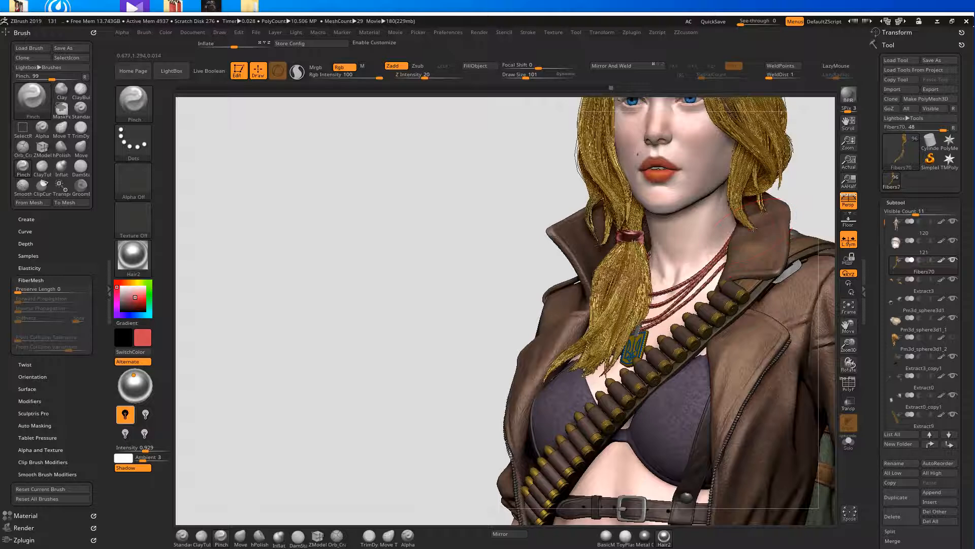
# Step: Adjust the loose lock over the collar opposite the ponytail with the Move brush, viewing the hair in Solo mode
pyautogui.press('b')
pyautogui.press('m')
pyautogui.press('v')
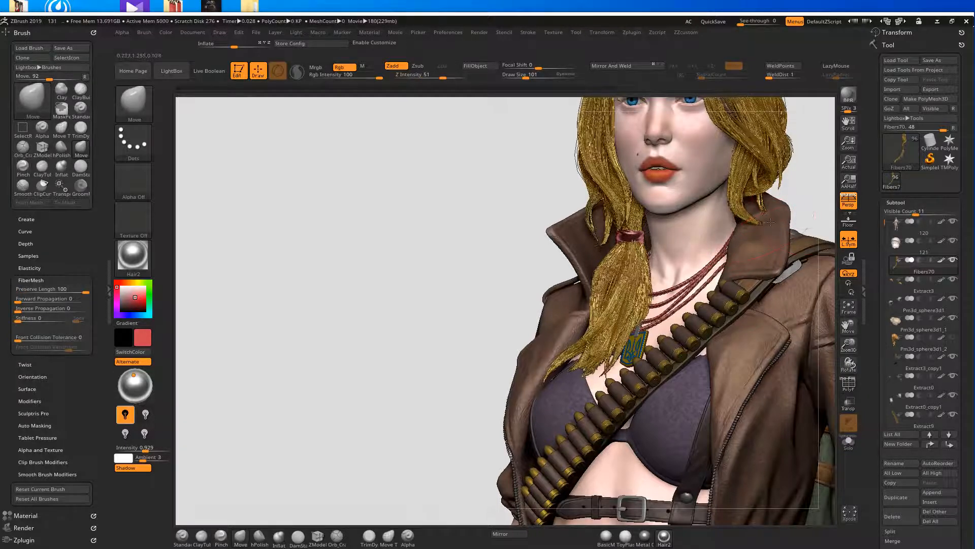
pyautogui.keyDown('alt'); pyautogui.moveTo(813, 190); pyautogui.dragTo(749, 292); pyautogui.keyUp('alt')
pyautogui.press('shift')
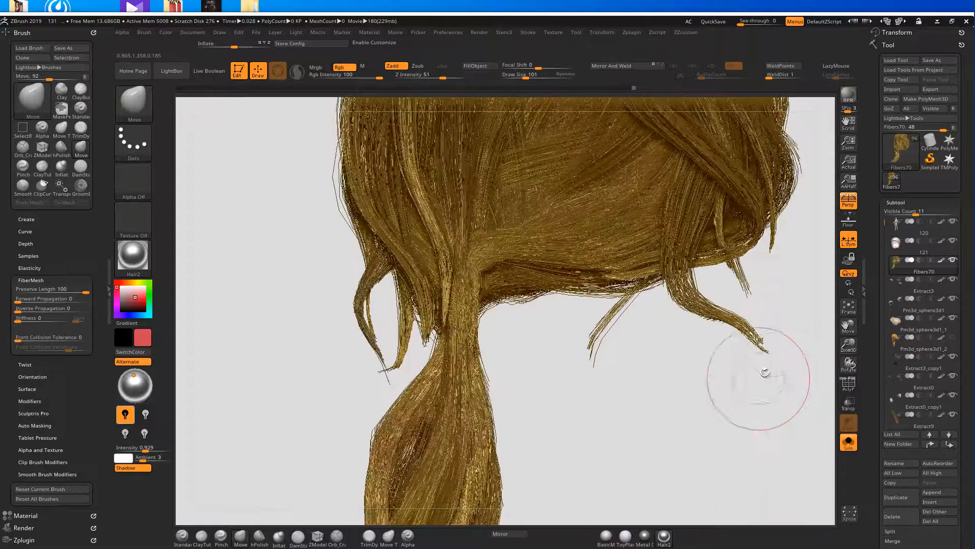
pyautogui.moveTo(758, 358); pyautogui.dragTo(756, 354)
pyautogui.keyDown('ctrl'); pyautogui.moveTo(755, 354); pyautogui.dragTo(778, 306, button='right'); pyautogui.keyUp('ctrl')
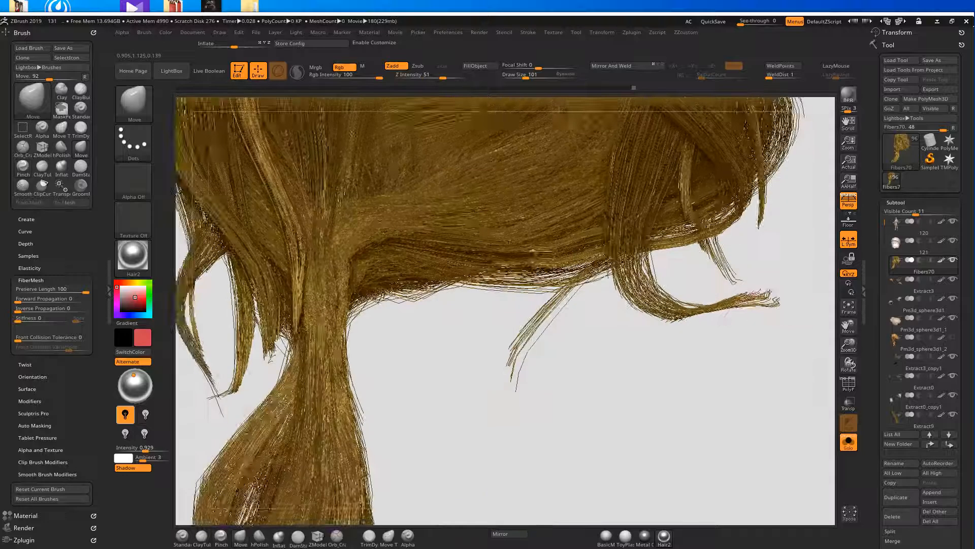
# Step: Smooth and pinch the frayed tip of the loose lock opposite the ponytail into a thin point
pyautogui.press('b')
pyautogui.press('p')
pyautogui.press('i')
pyautogui.moveTo(755, 288)
pyautogui.keyDown('shift'); pyautogui.mouseDown()
pyautogui.moveTo(762, 298)
pyautogui.moveTo(752, 299)
pyautogui.mouseUp(); pyautogui.keyUp('shift')
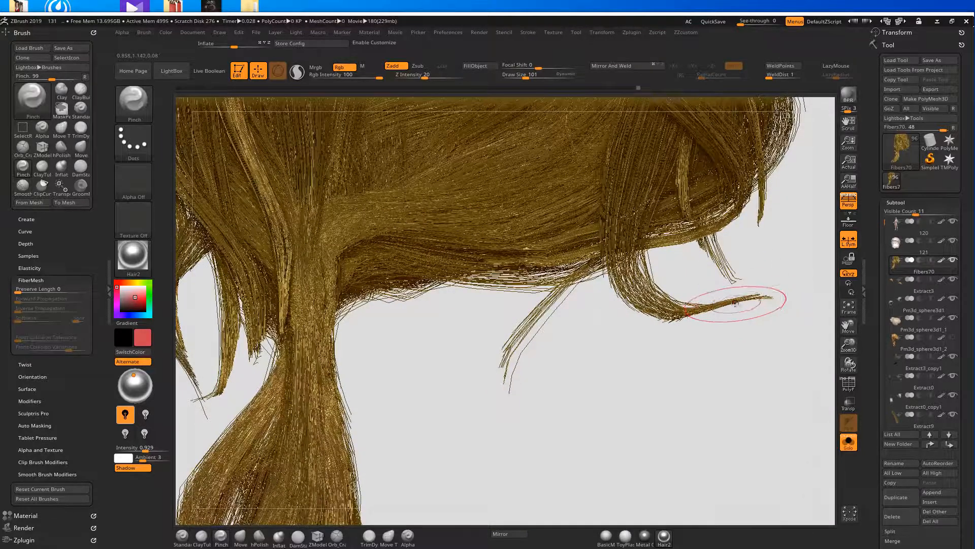
# Step: Switch to the Move brush, leave Solo mode and inspect the hair from the back, side and front on the full character
pyautogui.press('b')
pyautogui.press('m')
pyautogui.press('v')
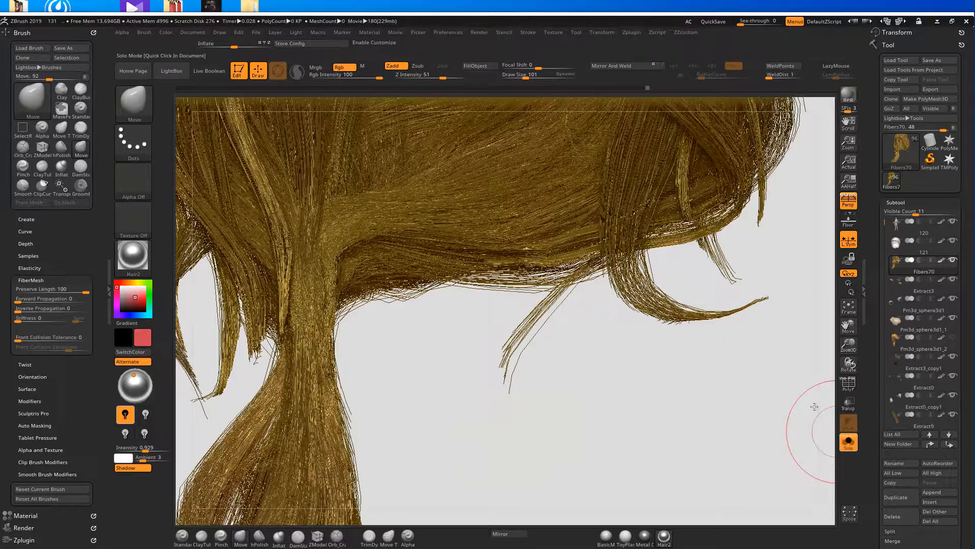
pyautogui.click(815, 426)
pyautogui.press('f')
pyautogui.moveTo(790, 213); pyautogui.dragTo(708, 303)
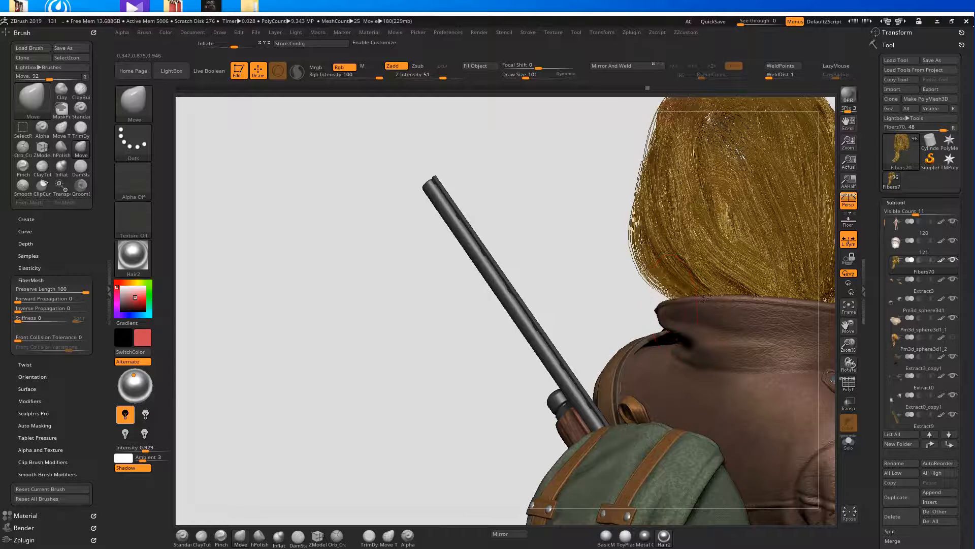
pyautogui.moveTo(571, 308)
pyautogui.mouseDown()
pyautogui.moveTo(797, 209)
pyautogui.moveTo(564, 305)
pyautogui.mouseUp()
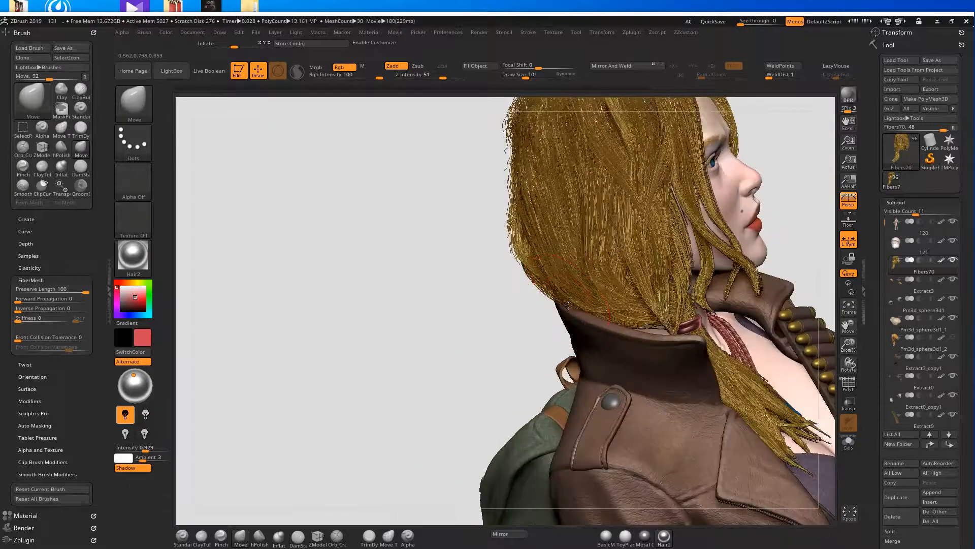
pyautogui.moveTo(472, 370); pyautogui.dragTo(549, 300)
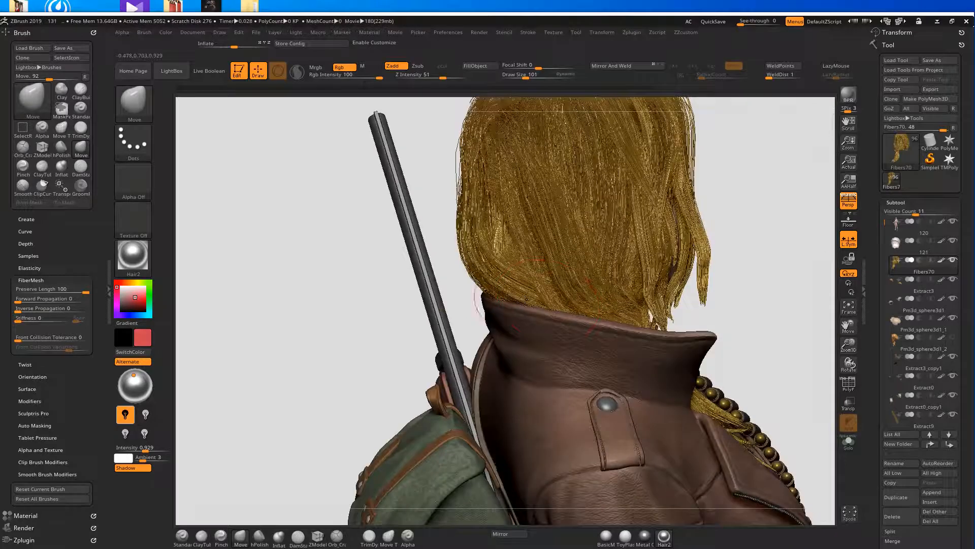
pyautogui.moveTo(520, 260); pyautogui.dragTo(534, 299)
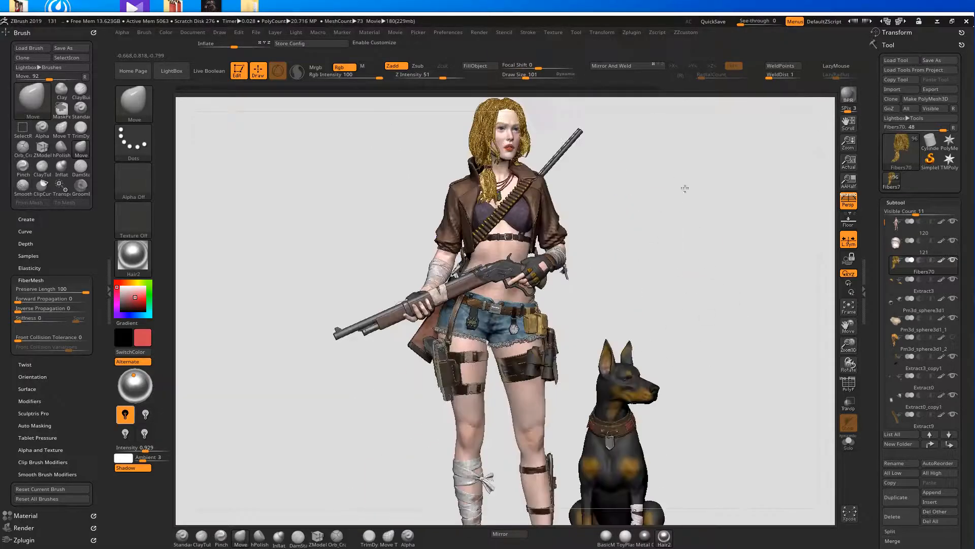
pyautogui.moveTo(683, 184); pyautogui.dragTo(710, 253)
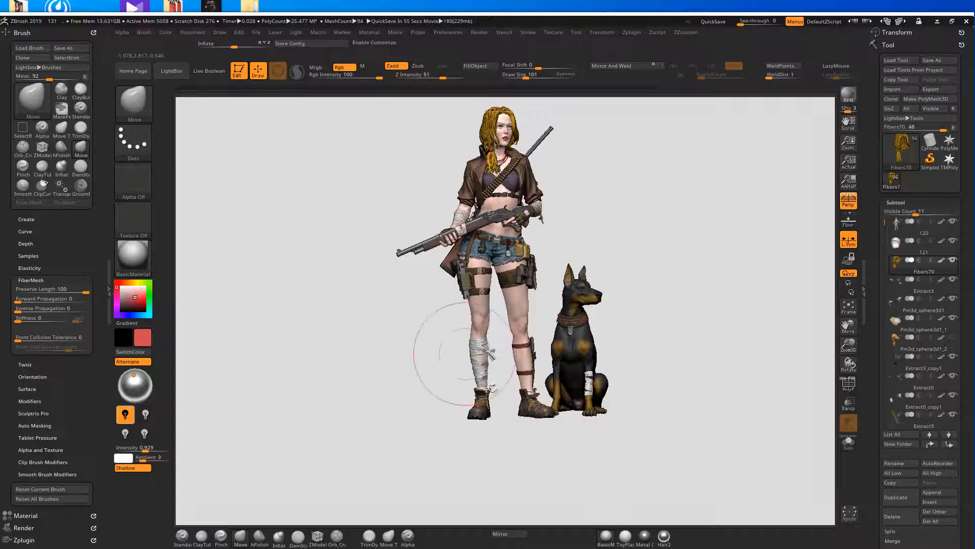
# Step: Fill the strap hanging from the belt with the Leather_01f material, using the material channel only
pyautogui.click(664, 534)
pyautogui.moveTo(664, 283)
pyautogui.keyDown('ctrl'); pyautogui.mouseDown(button='right')
pyautogui.moveTo(689, 354)
pyautogui.moveTo(718, 285)
pyautogui.moveTo(648, 342)
pyautogui.moveTo(659, 516)
pyautogui.mouseUp(button='right'); pyautogui.keyUp('ctrl')
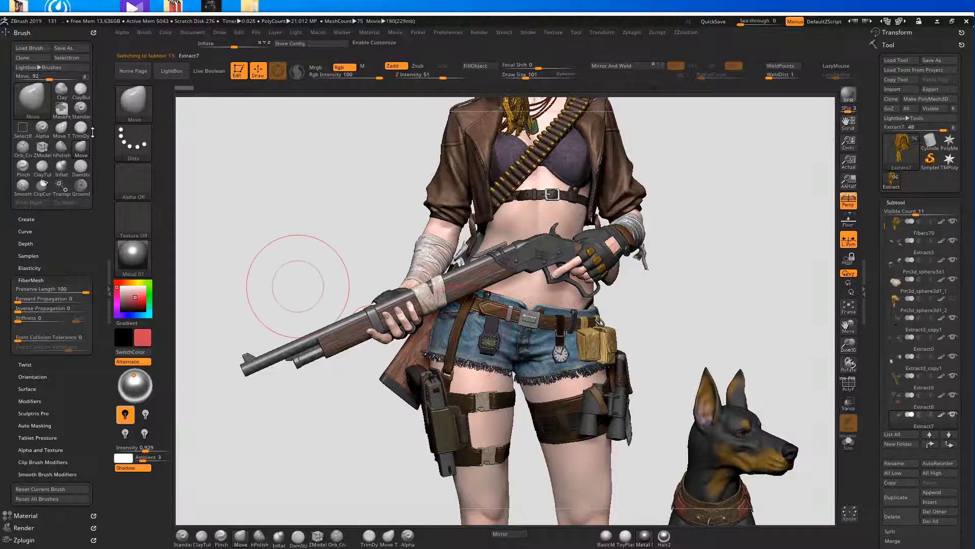
pyautogui.click(107, 162)
pyautogui.scroll(-5, 46, 229)
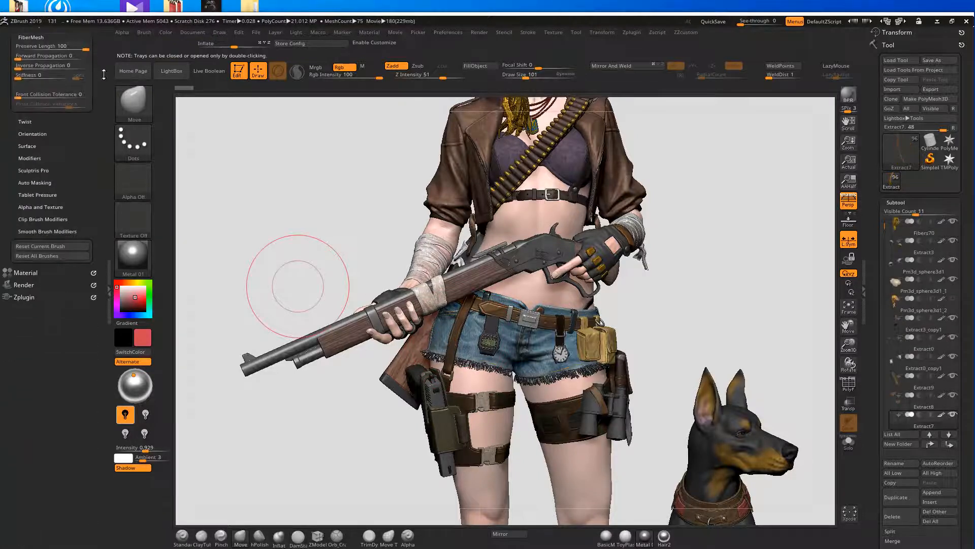
pyautogui.click(26, 289)
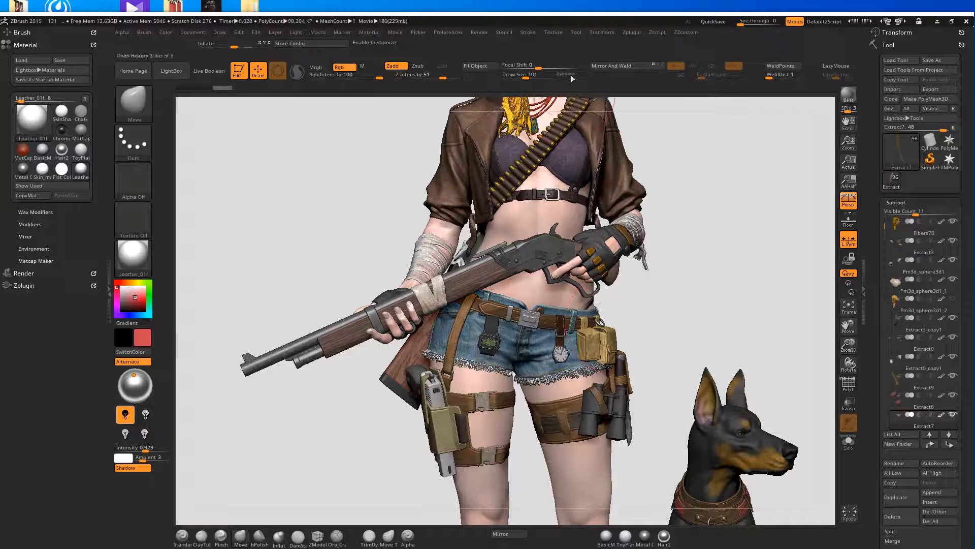
pyautogui.click(372, 67)
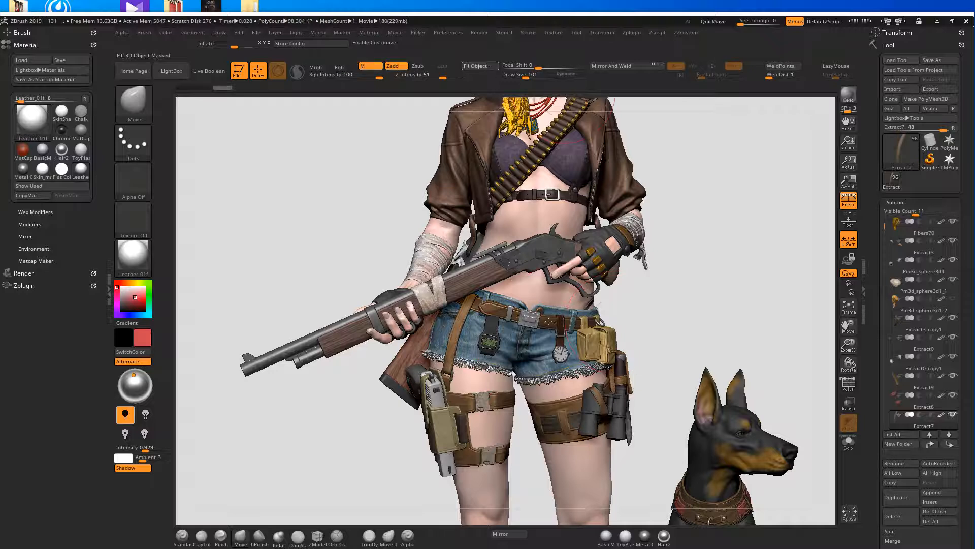
# Step: Fill the thigh band and the opposite thigh's holster straps with material only, comparing the Hair2 and BasicMaterial previews
pyautogui.keyDown('alt'); pyautogui.click(564, 408); pyautogui.keyUp('alt')
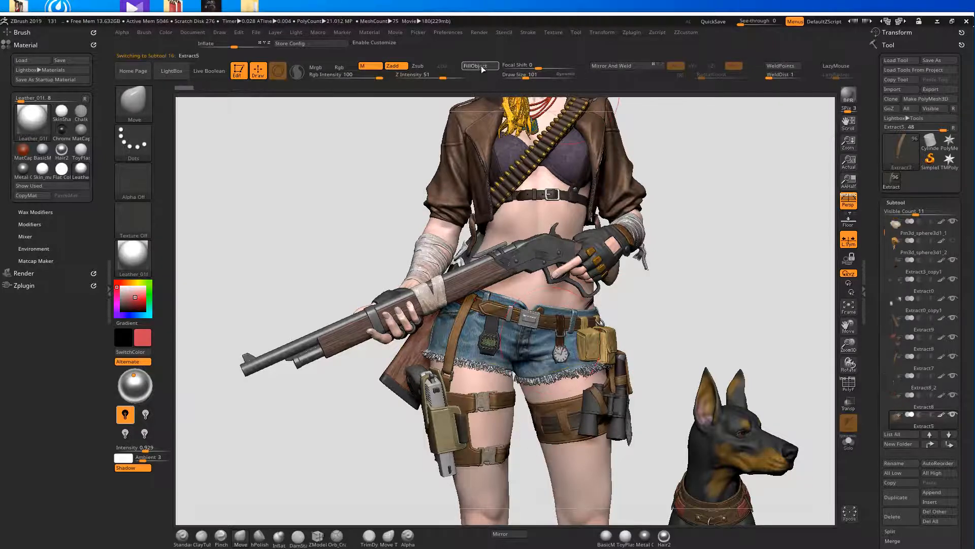
pyautogui.click(664, 536)
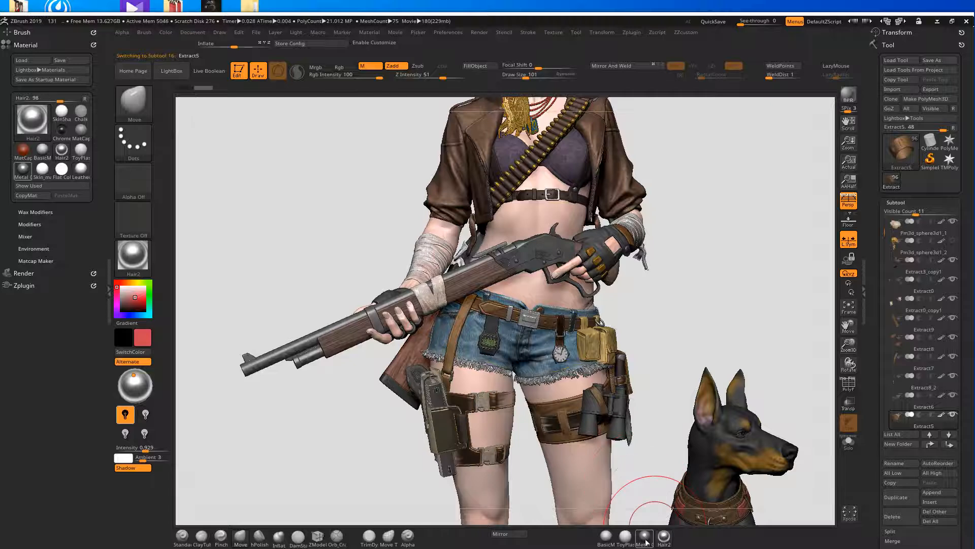
pyautogui.click(608, 537)
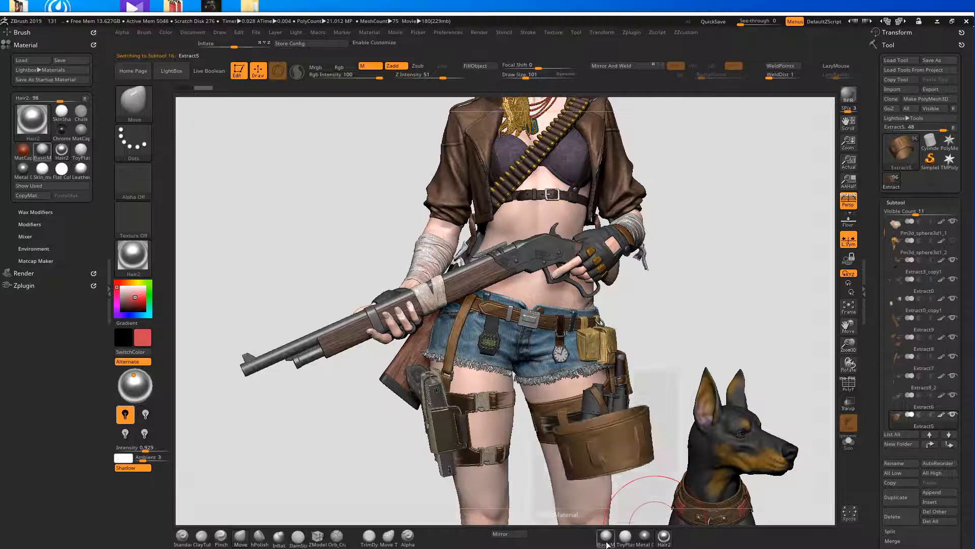
pyautogui.keyDown('alt'); pyautogui.click(500, 403); pyautogui.keyUp('alt')
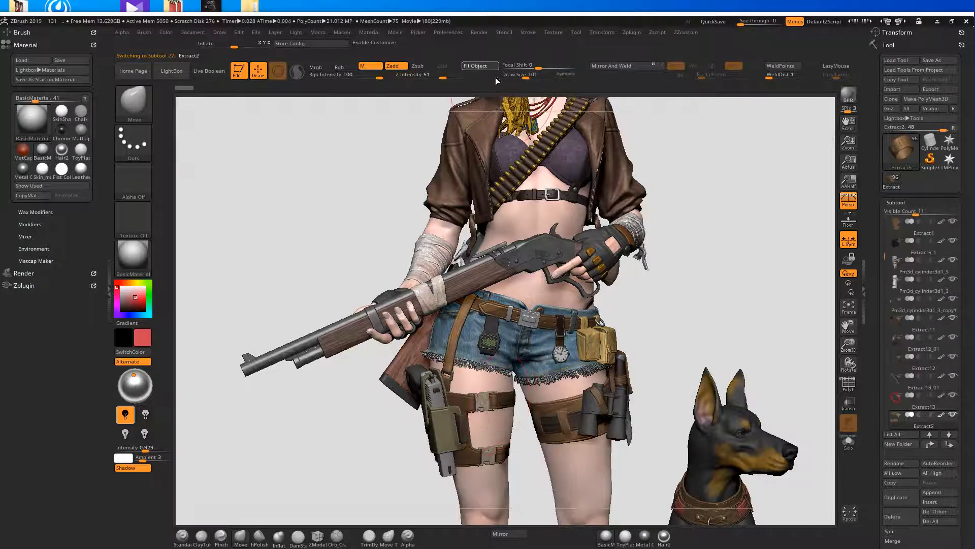
pyautogui.click(664, 536)
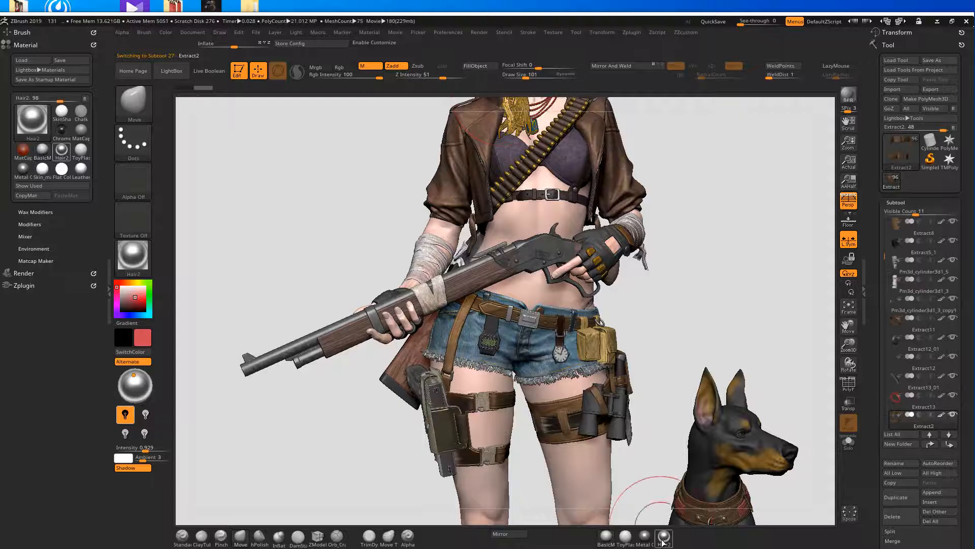
# Step: Select the pistol holster subtool on the thigh and isolate it in Solo mode
pyautogui.moveTo(380, 511); pyautogui.dragTo(513, 386)
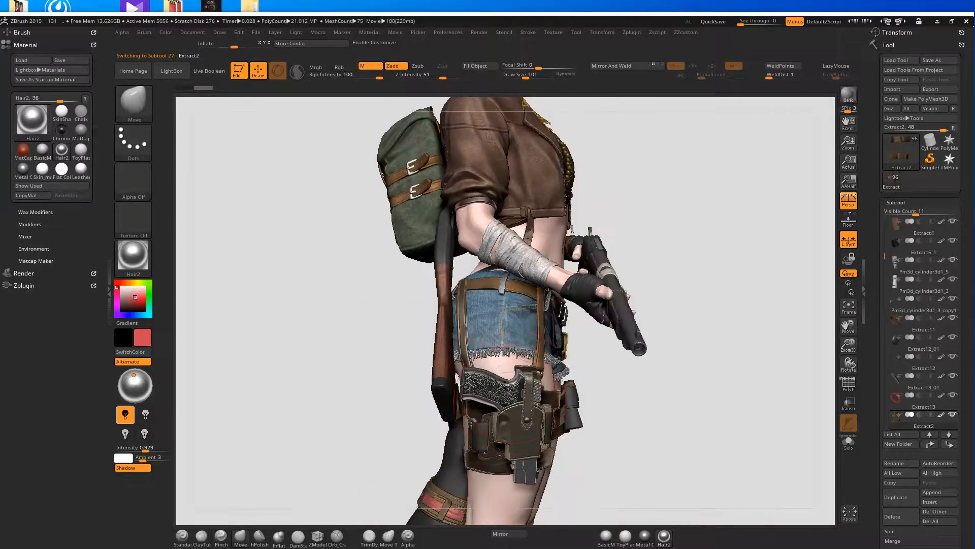
pyautogui.keyDown('alt'); pyautogui.moveTo(666, 431); pyautogui.dragTo(472, 169); pyautogui.keyUp('alt')
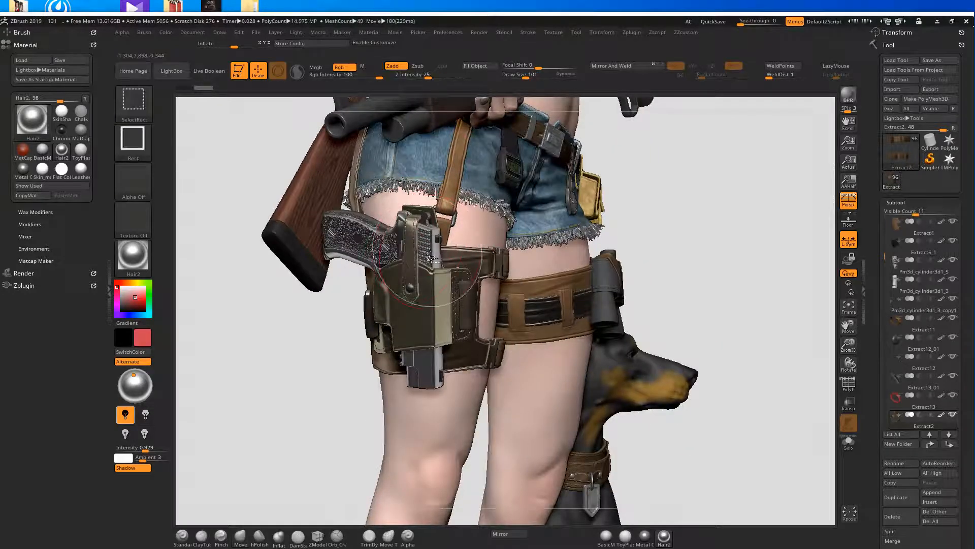
pyautogui.keyDown('ctrl'); pyautogui.keyDown('shift'); pyautogui.click(430, 259); pyautogui.keyUp('shift'); pyautogui.keyUp('ctrl')
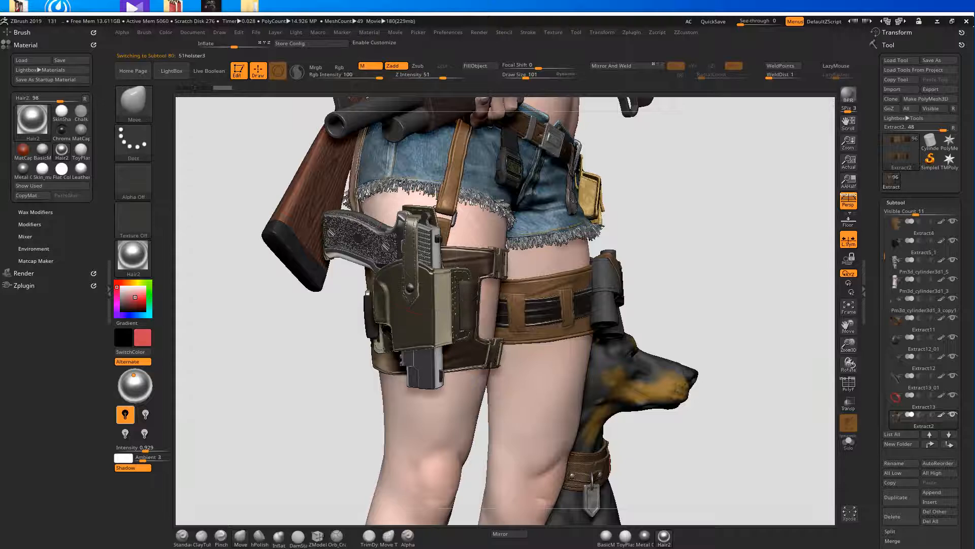
pyautogui.click(847, 442)
pyautogui.moveTo(657, 339)
pyautogui.keyDown('alt'); pyautogui.mouseDown()
pyautogui.moveTo(706, 341)
pyautogui.moveTo(694, 374)
pyautogui.moveTo(645, 364)
pyautogui.moveTo(693, 365)
pyautogui.mouseUp(); pyautogui.keyUp('alt')
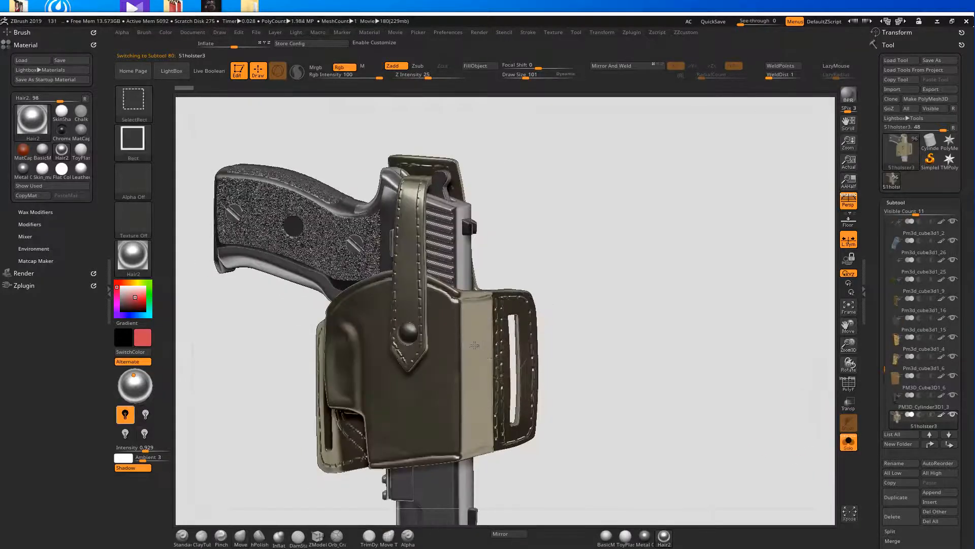
# Step: Check the holster's polygroups with the polyframe display and regroup its separate pieces using Auto Groups
pyautogui.keyDown('ctrl'); pyautogui.keyDown('shift'); pyautogui.click(477, 345); pyautogui.keyUp('shift'); pyautogui.keyUp('ctrl')
pyautogui.keyDown('alt'); pyautogui.moveTo(622, 335); pyautogui.dragTo(600, 419); pyautogui.keyUp('alt')
pyautogui.moveTo(601, 367)
pyautogui.mouseDown()
pyautogui.moveTo(590, 349)
pyautogui.moveTo(642, 324)
pyautogui.moveTo(656, 299)
pyautogui.moveTo(666, 343)
pyautogui.moveTo(642, 330)
pyautogui.moveTo(669, 316)
pyautogui.moveTo(655, 284)
pyautogui.moveTo(677, 257)
pyautogui.moveTo(720, 253)
pyautogui.moveTo(671, 335)
pyautogui.moveTo(657, 285)
pyautogui.mouseUp()
pyautogui.keyDown('ctrl'); pyautogui.keyDown('shift'); pyautogui.click(590, 349); pyautogui.keyUp('shift'); pyautogui.keyUp('ctrl')
pyautogui.click(848, 388)
pyautogui.keyDown('ctrl'); pyautogui.moveTo(658, 285); pyautogui.dragTo(657, 330, button='right'); pyautogui.keyUp('ctrl')
pyautogui.moveTo(526, 329); pyautogui.dragTo(558, 327, button='right')
pyautogui.press('f')
pyautogui.press('Down')
pyautogui.moveTo(654, 272)
pyautogui.mouseDown()
pyautogui.moveTo(662, 331)
pyautogui.moveTo(672, 265)
pyautogui.mouseUp()
pyautogui.hotkey('ctrl', 'shift')
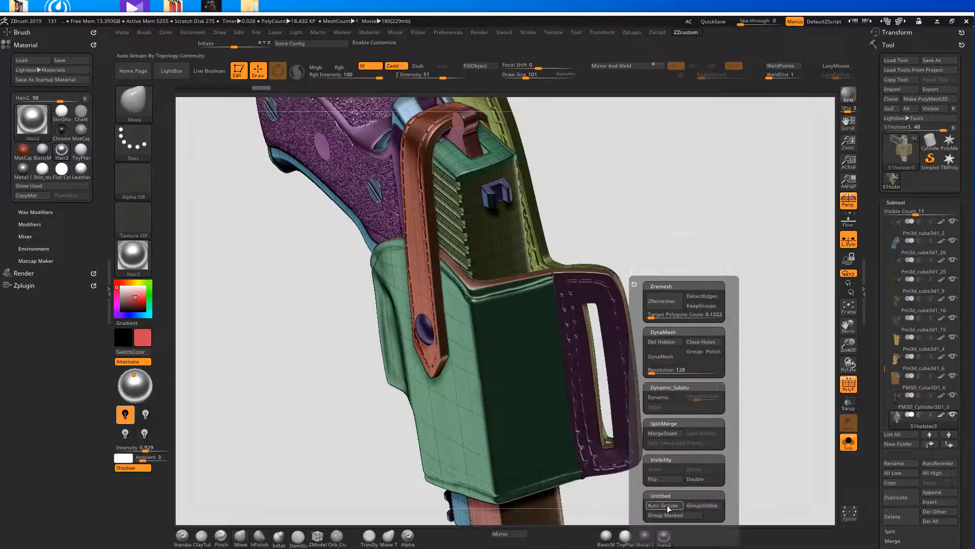
pyautogui.click(669, 504)
# Step: Isolate the holster's leather body, closing strap and backing by hiding every pistol part
pyautogui.moveTo(648, 239); pyautogui.dragTo(559, 332)
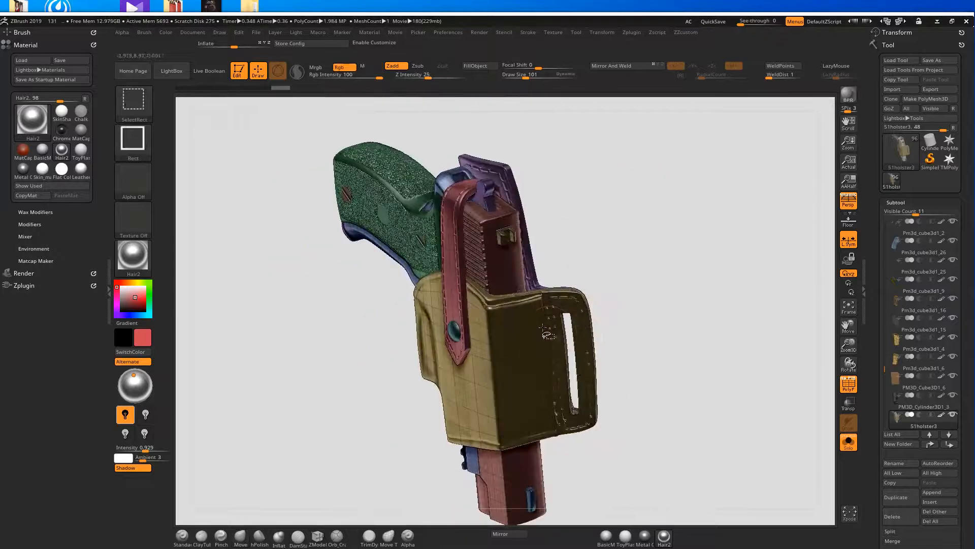
pyautogui.keyDown('ctrl'); pyautogui.keyDown('shift'); pyautogui.click(541, 327); pyautogui.keyUp('shift'); pyautogui.keyUp('ctrl')
pyautogui.keyDown('ctrl'); pyautogui.keyDown('shift'); pyautogui.moveTo(638, 250); pyautogui.dragTo(618, 279); pyautogui.keyUp('shift'); pyautogui.keyUp('ctrl')
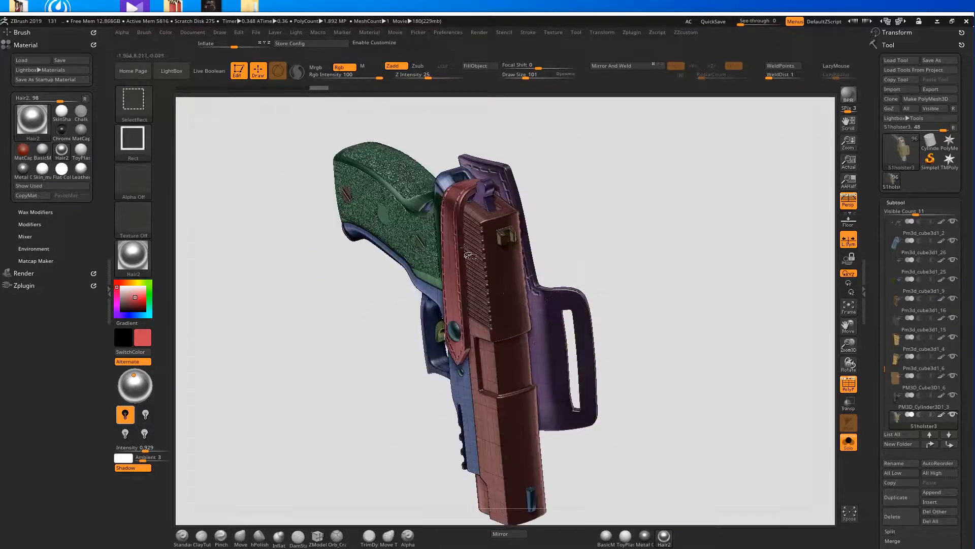
pyautogui.keyDown('ctrl'); pyautogui.keyDown('shift'); pyautogui.click(458, 254); pyautogui.keyUp('shift'); pyautogui.keyUp('ctrl')
pyautogui.keyDown('ctrl'); pyautogui.keyDown('shift'); pyautogui.moveTo(620, 306); pyautogui.dragTo(624, 308); pyautogui.keyUp('shift'); pyautogui.keyUp('ctrl')
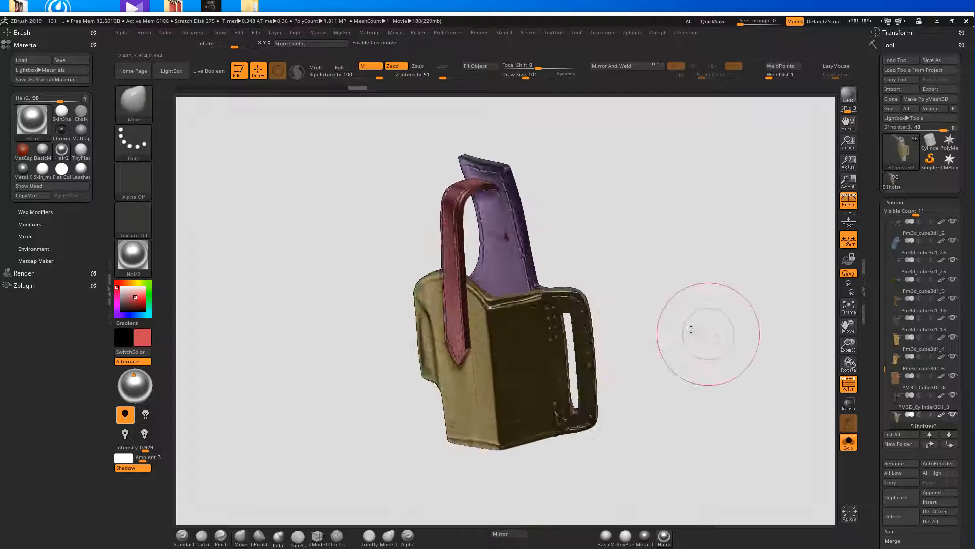
pyautogui.moveTo(703, 333); pyautogui.dragTo(626, 309)
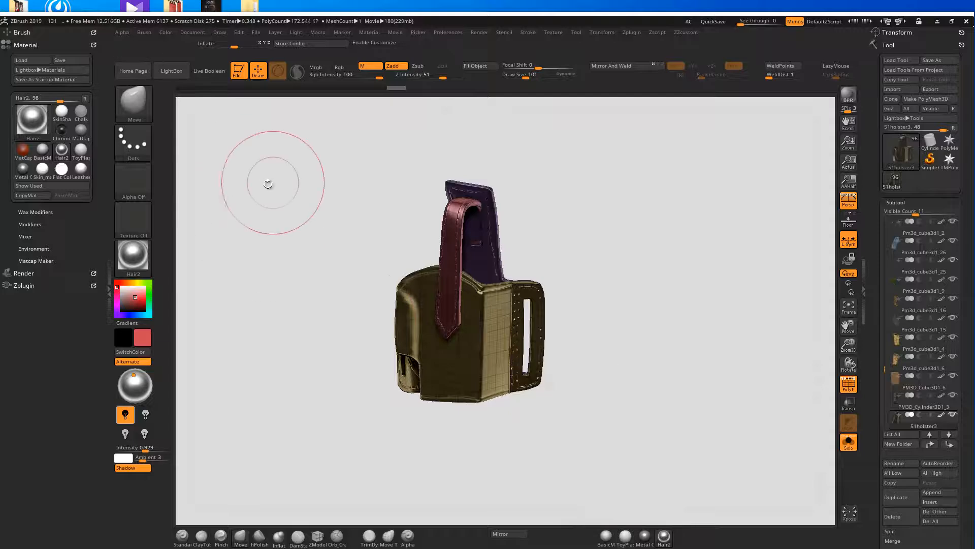
# Step: Fill the visible holster leather pieces with the Leather_01f material and turn off the polyframe display
pyautogui.click(79, 171)
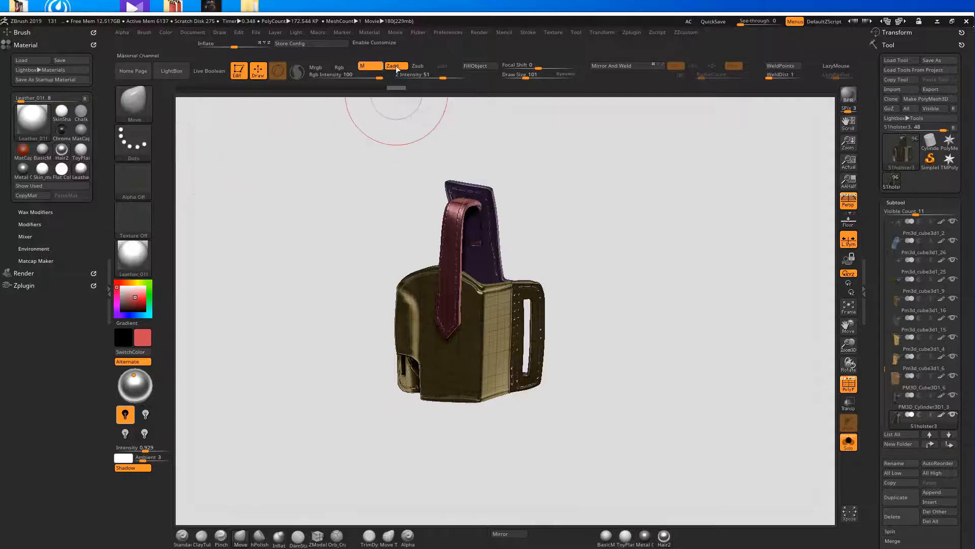
pyautogui.click(476, 65)
pyautogui.click(845, 386)
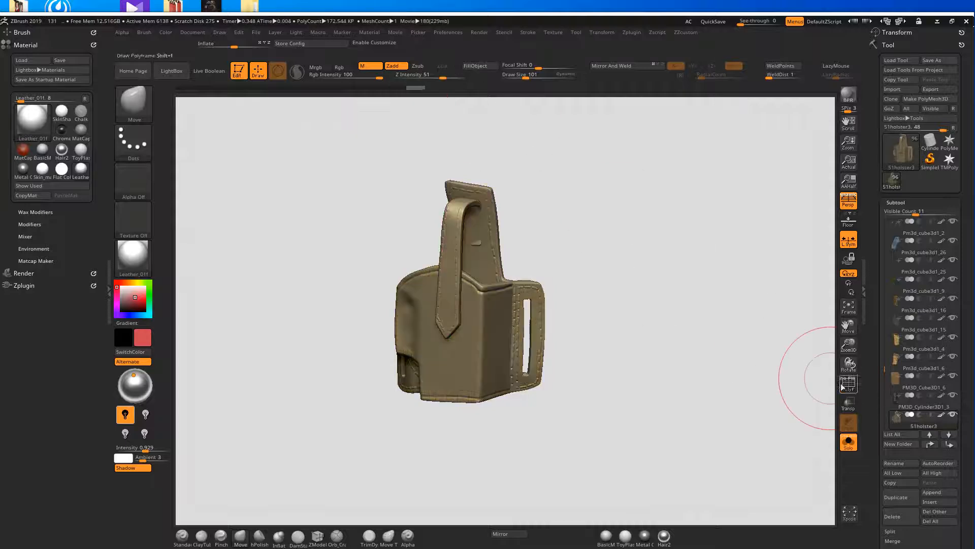
# Step: Restore the hidden holster parts, then hide the leather pieces and the textured grip so only the pistol's metal parts remain
pyautogui.keyDown('ctrl'); pyautogui.keyDown('shift'); pyautogui.click(647, 314); pyautogui.keyUp('shift'); pyautogui.keyUp('ctrl')
pyautogui.moveTo(622, 300)
pyautogui.mouseDown()
pyautogui.moveTo(580, 258)
pyautogui.moveTo(624, 314)
pyautogui.mouseUp()
pyautogui.keyDown('ctrl'); pyautogui.keyDown('shift'); pyautogui.click(449, 259); pyautogui.keyUp('shift'); pyautogui.keyUp('ctrl')
pyautogui.keyDown('ctrl'); pyautogui.keyDown('shift'); pyautogui.click(524, 328); pyautogui.keyUp('shift'); pyautogui.keyUp('ctrl')
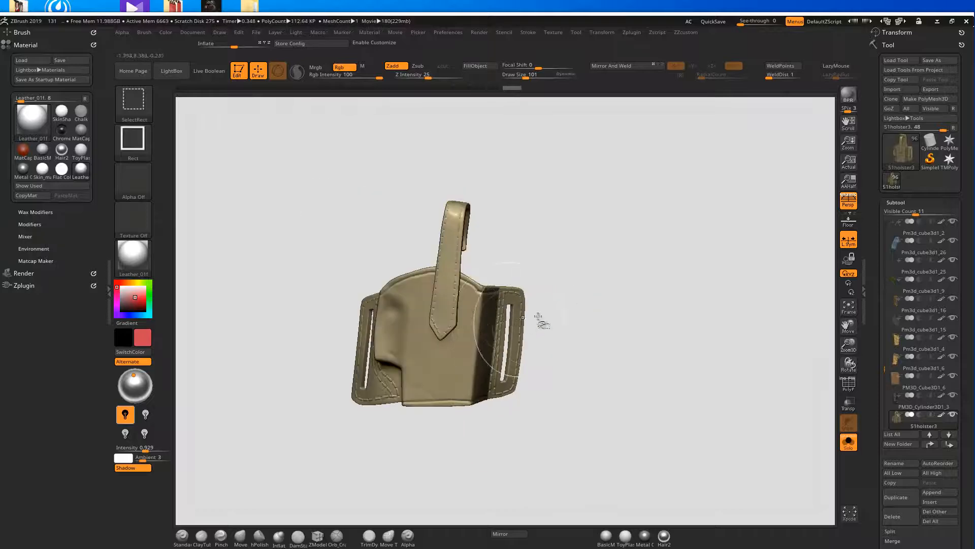
pyautogui.keyDown('ctrl'); pyautogui.keyDown('shift'); pyautogui.click(518, 308); pyautogui.keyUp('shift'); pyautogui.keyUp('ctrl')
pyautogui.moveTo(547, 228)
pyautogui.mouseDown()
pyautogui.moveTo(629, 232)
pyautogui.moveTo(540, 287)
pyautogui.mouseUp()
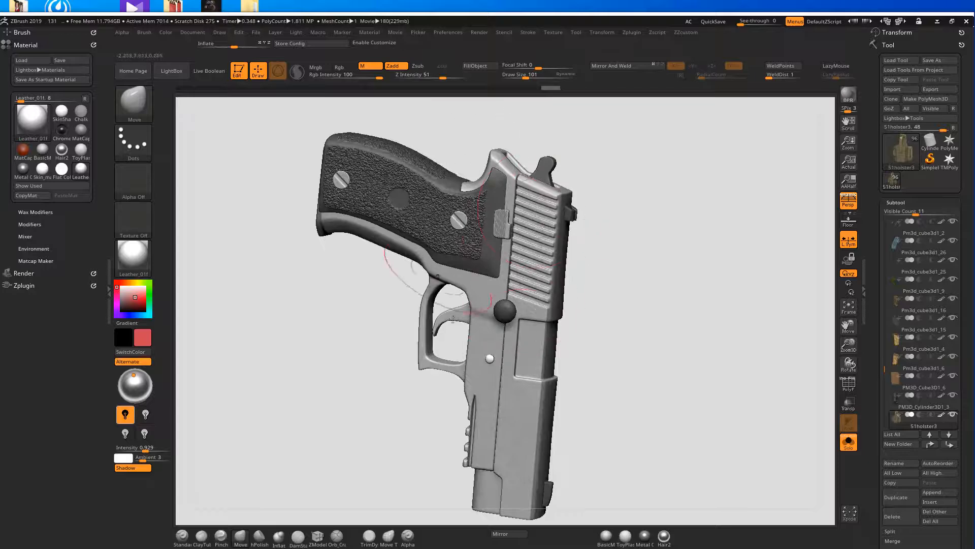
pyautogui.moveTo(645, 287); pyautogui.dragTo(666, 288)
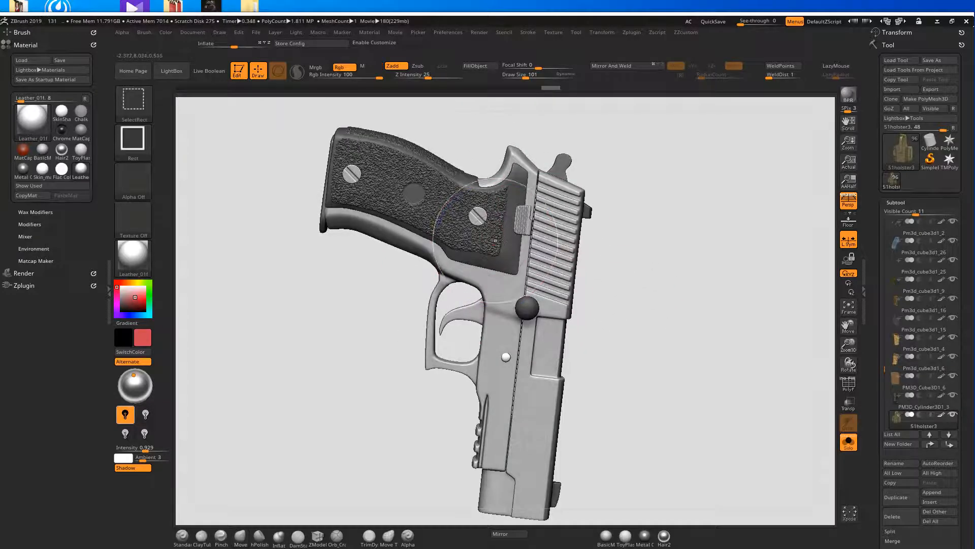
pyautogui.keyDown('ctrl'); pyautogui.keyDown('shift'); pyautogui.click(505, 241); pyautogui.keyUp('shift'); pyautogui.keyUp('ctrl')
pyautogui.moveTo(705, 236)
pyautogui.mouseDown()
pyautogui.moveTo(653, 239)
pyautogui.moveTo(775, 239)
pyautogui.moveTo(702, 240)
pyautogui.moveTo(701, 276)
pyautogui.mouseUp()
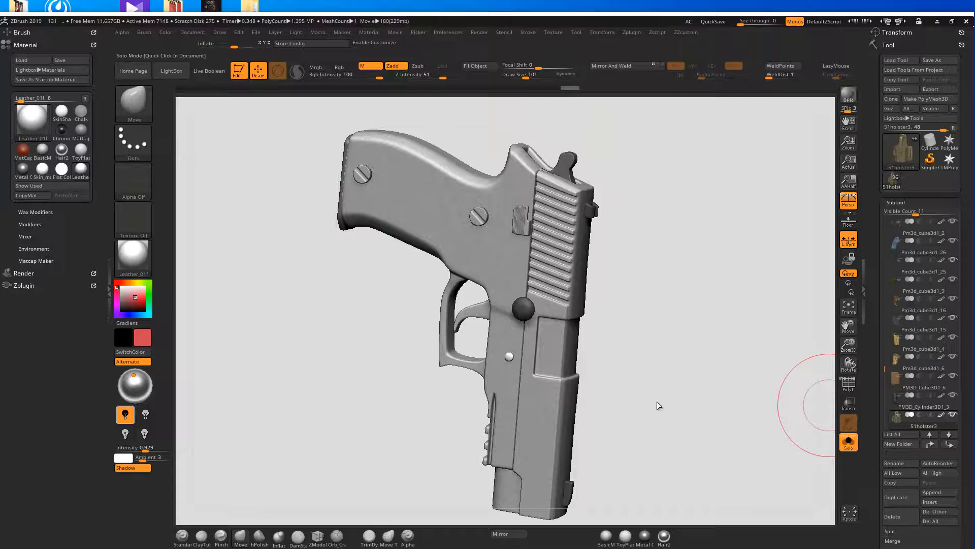
# Step: Leave Solo mode, pick the Metal_01f material from the rifle barrel and check it on the pistol at the thigh
pyautogui.keyDown('alt'); pyautogui.moveTo(252, 359); pyautogui.dragTo(242, 325); pyautogui.keyUp('alt')
pyautogui.keyDown('alt'); pyautogui.moveTo(675, 229); pyautogui.dragTo(337, 240); pyautogui.keyUp('alt')
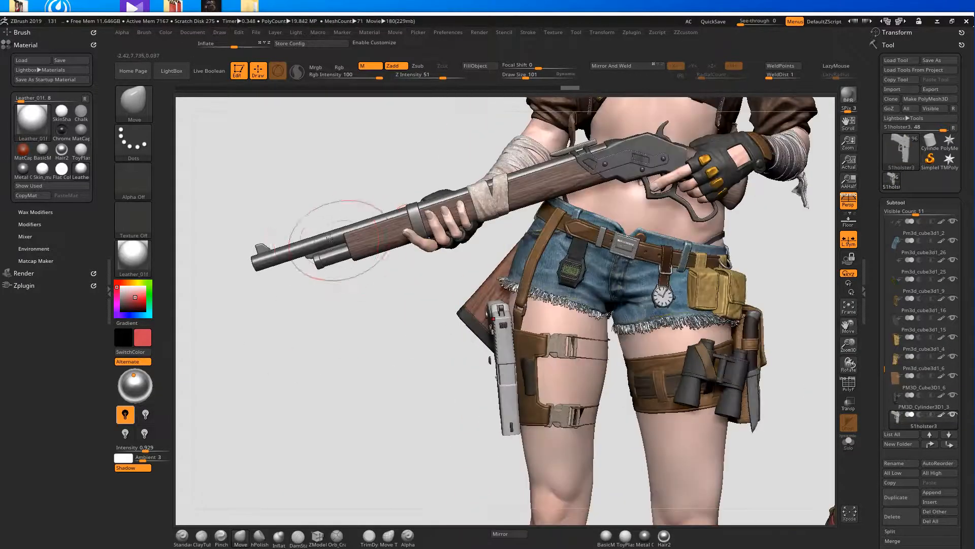
pyautogui.moveTo(331, 352)
pyautogui.keyDown('alt'); pyautogui.mouseDown()
pyautogui.moveTo(383, 371)
pyautogui.moveTo(563, 325)
pyautogui.moveTo(584, 297)
pyautogui.moveTo(576, 287)
pyautogui.mouseUp(); pyautogui.keyUp('alt')
pyautogui.moveTo(599, 356); pyautogui.dragTo(683, 539)
pyautogui.moveTo(654, 243); pyautogui.dragTo(732, 318)
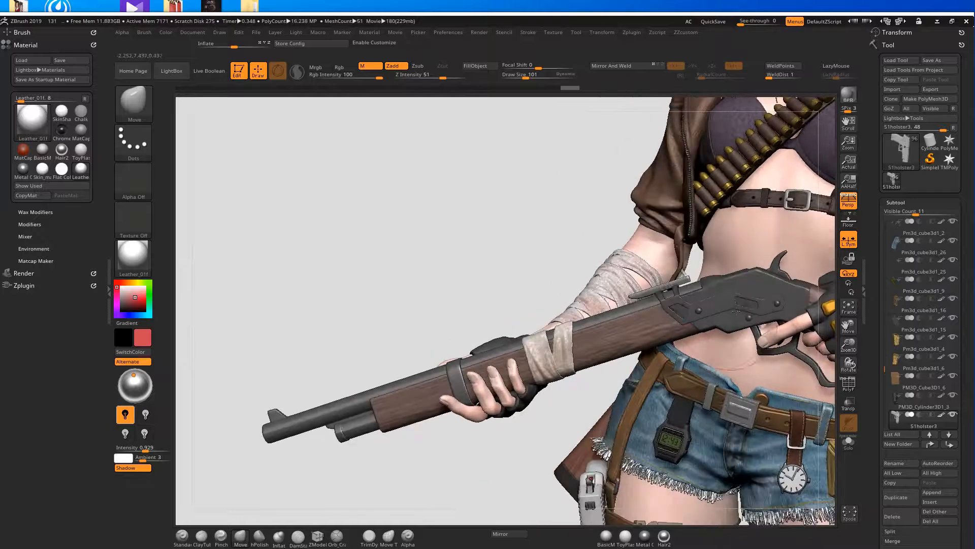
pyautogui.click(315, 416)
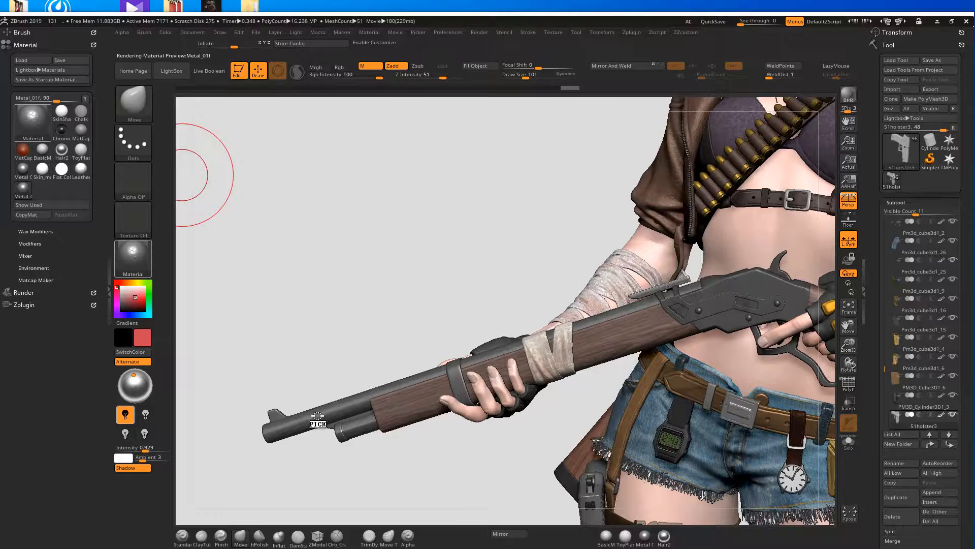
pyautogui.keyDown('alt'); pyautogui.moveTo(506, 516); pyautogui.dragTo(480, 343); pyautogui.keyUp('alt')
pyautogui.moveTo(472, 399)
pyautogui.mouseDown()
pyautogui.moveTo(432, 390)
pyautogui.moveTo(490, 382)
pyautogui.moveTo(467, 409)
pyautogui.moveTo(479, 424)
pyautogui.mouseUp()
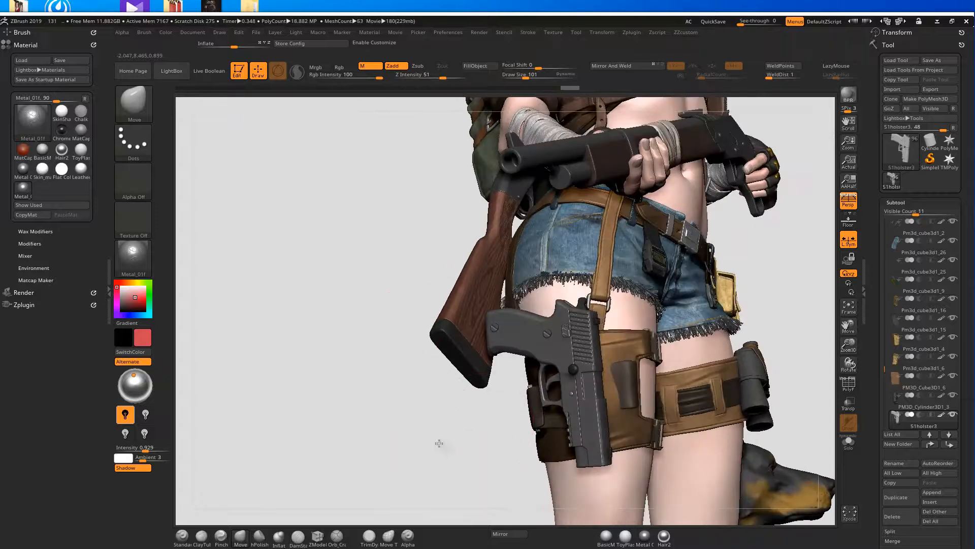
pyautogui.keyDown('alt'); pyautogui.moveTo(398, 423); pyautogui.dragTo(379, 406); pyautogui.keyUp('alt')
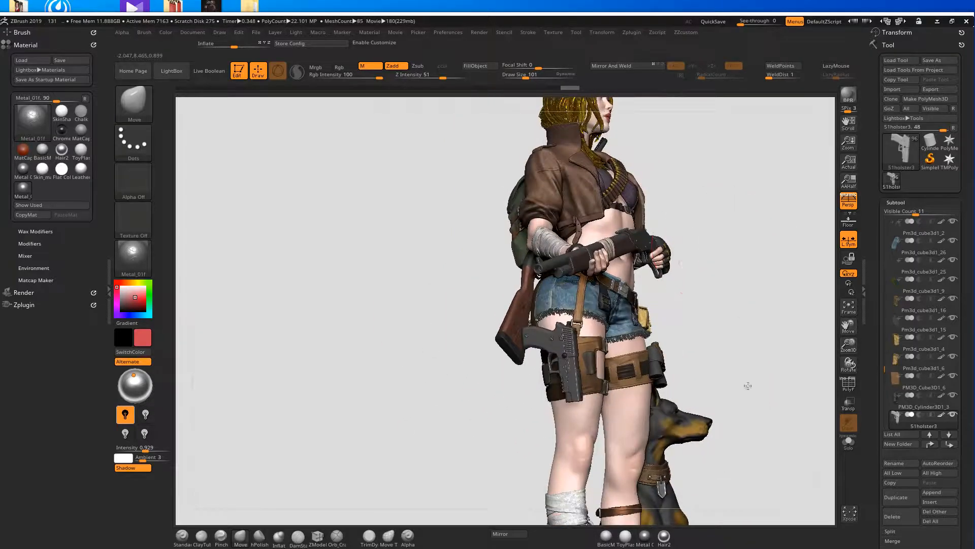
# Step: Isolate the pistol's metal parts in Solo mode and hide the holster's black snap button
pyautogui.keyDown('alt'); pyautogui.moveTo(713, 346); pyautogui.dragTo(612, 380); pyautogui.keyUp('alt')
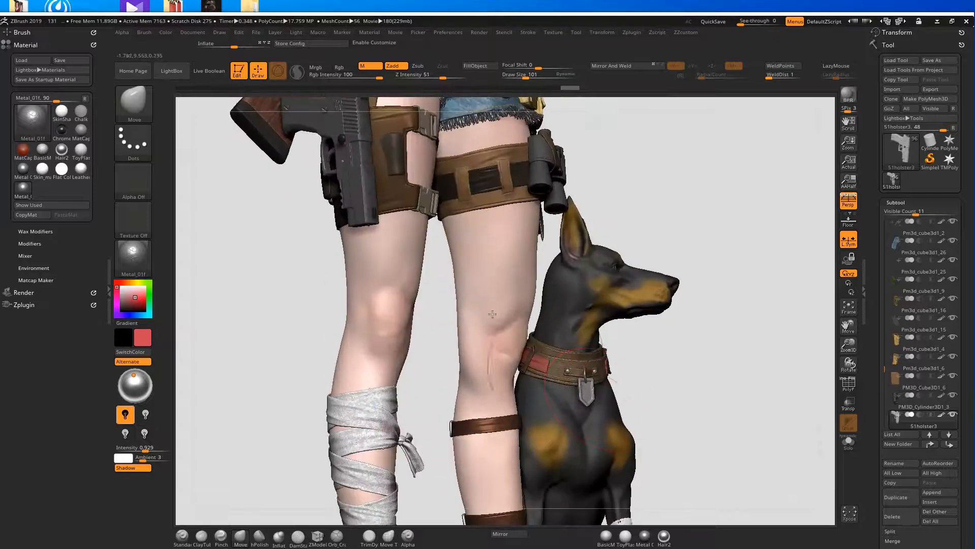
pyautogui.moveTo(146, 198)
pyautogui.mouseDown()
pyautogui.moveTo(576, 385)
pyautogui.moveTo(602, 383)
pyautogui.mouseUp()
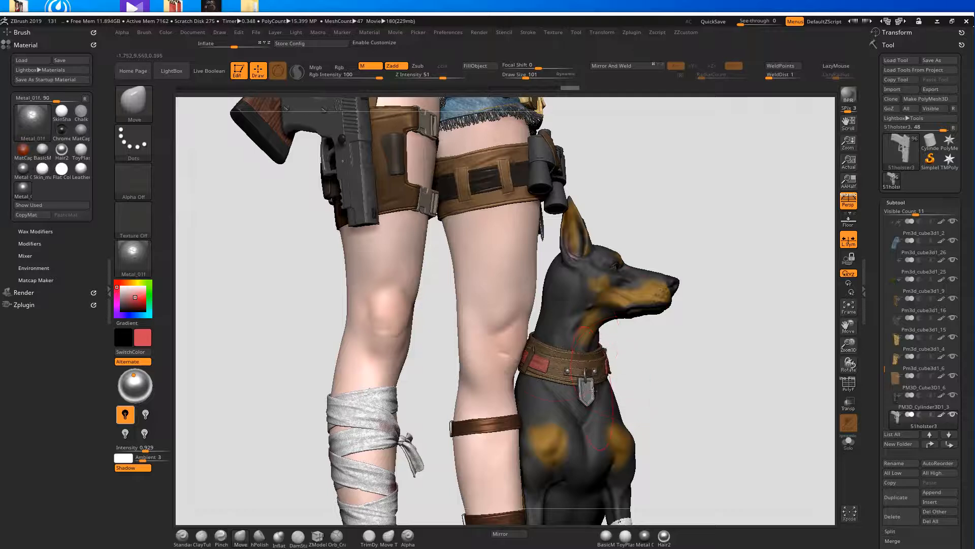
pyautogui.keyDown('alt'); pyautogui.moveTo(204, 335); pyautogui.dragTo(306, 438); pyautogui.keyUp('alt')
pyautogui.moveTo(322, 367); pyautogui.dragTo(488, 283)
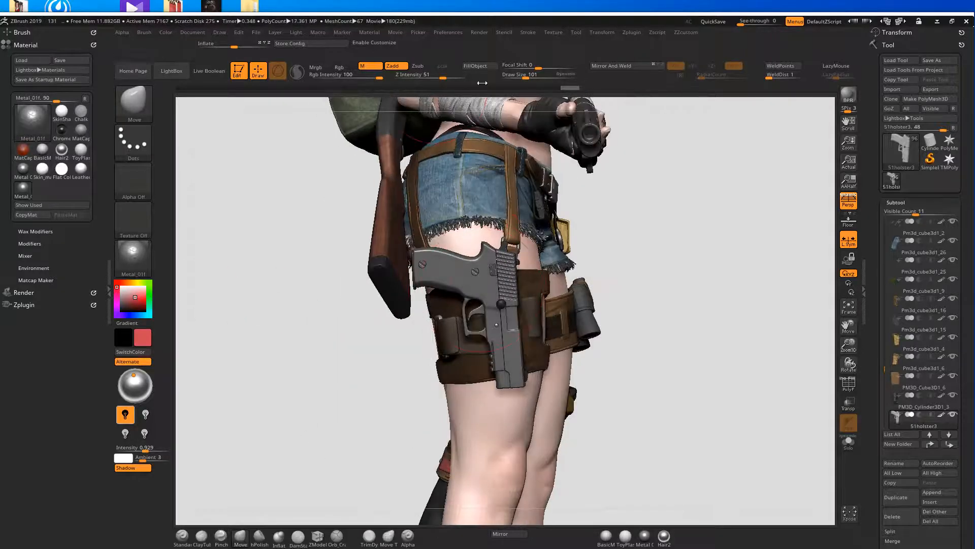
pyautogui.click(848, 442)
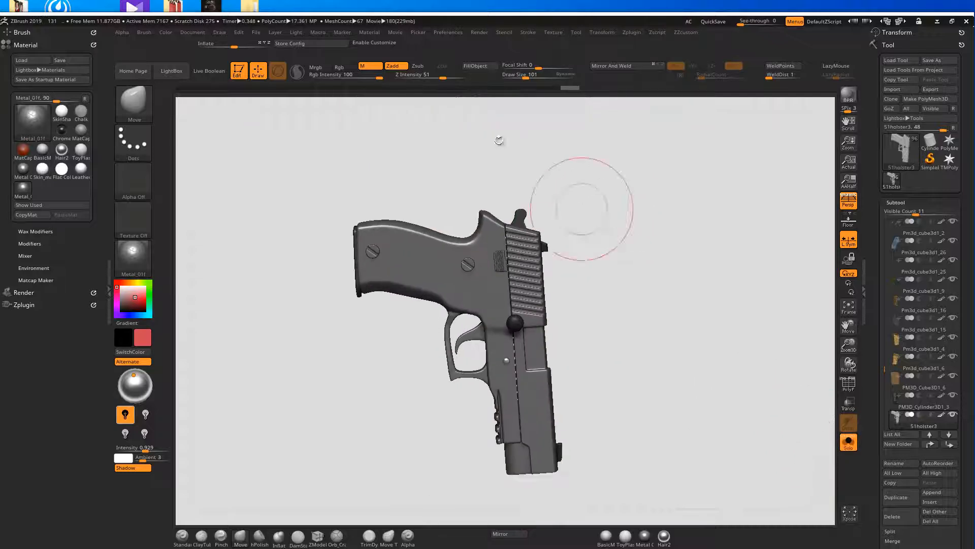
pyautogui.moveTo(662, 280)
pyautogui.mouseDown()
pyautogui.moveTo(657, 243)
pyautogui.moveTo(666, 279)
pyautogui.moveTo(661, 263)
pyautogui.moveTo(624, 282)
pyautogui.moveTo(618, 233)
pyautogui.moveTo(558, 178)
pyautogui.mouseUp()
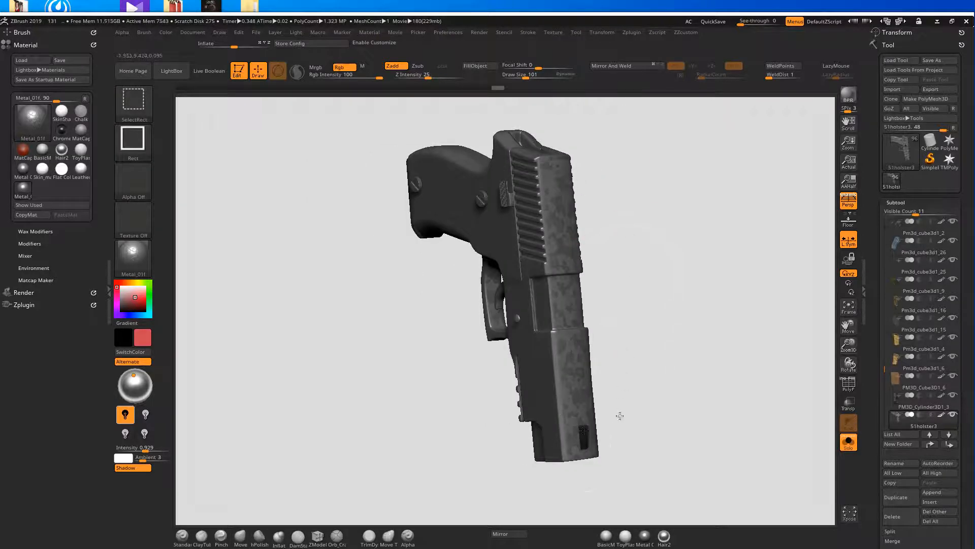
pyautogui.moveTo(677, 322)
pyautogui.mouseDown()
pyautogui.moveTo(777, 313)
pyautogui.moveTo(688, 316)
pyautogui.mouseUp()
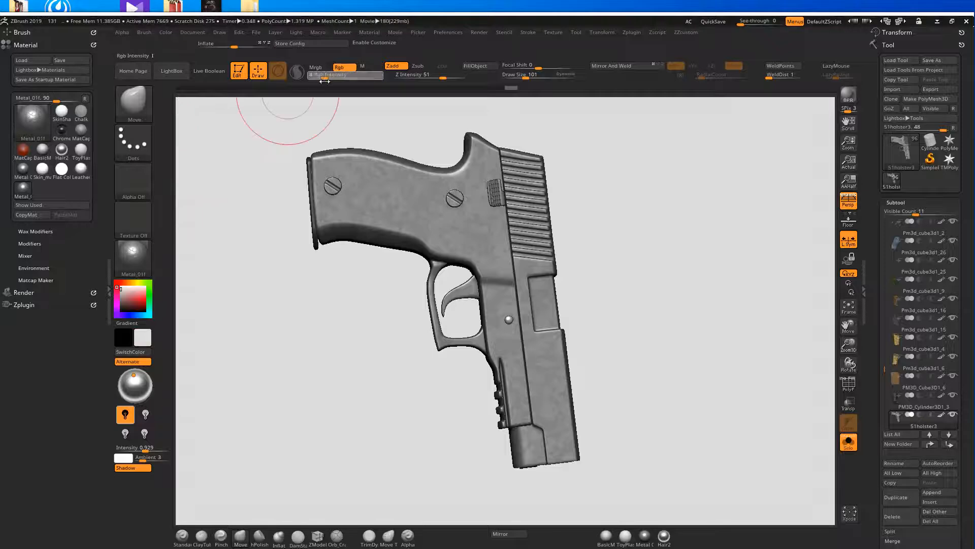
# Step: Fill the pistol's metal parts with light grey at an RGB intensity of 20 and undo the last fill pass
pyautogui.click(478, 67)
pyautogui.click(474, 66)
pyautogui.click(333, 76)
pyautogui.moveTo(335, 76); pyautogui.dragTo(341, 76)
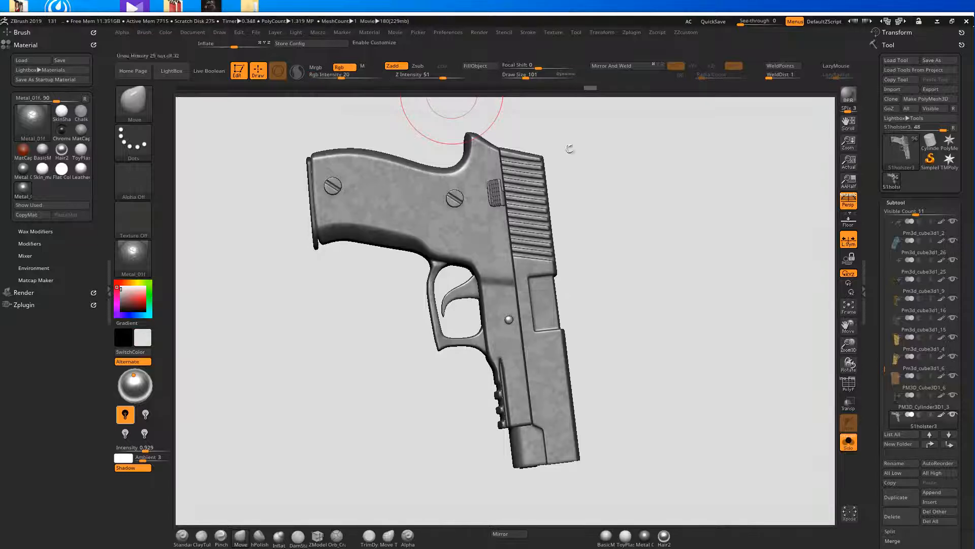
pyautogui.click(479, 66)
pyautogui.keyDown('ctrl'); pyautogui.moveTo(616, 200); pyautogui.dragTo(602, 212, button='right'); pyautogui.keyUp('ctrl')
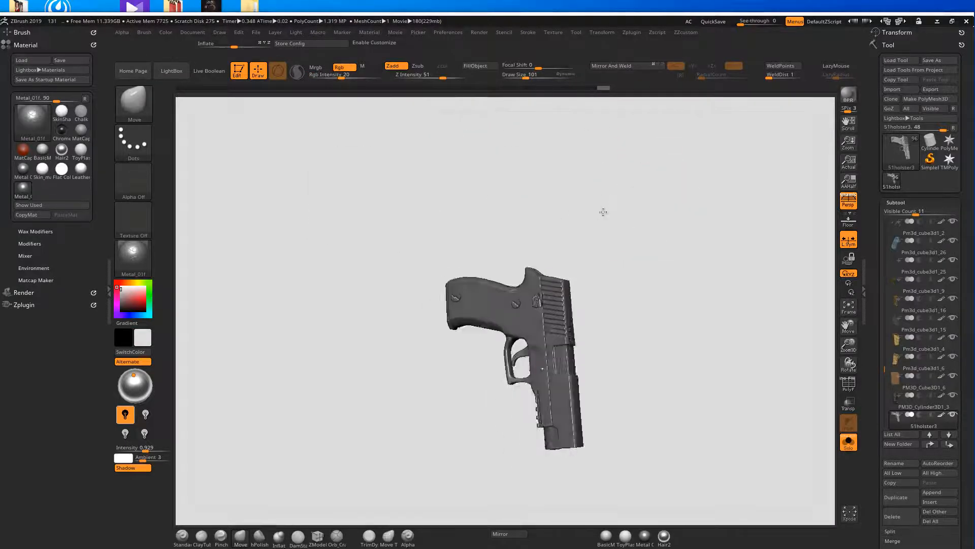
pyautogui.click(479, 67)
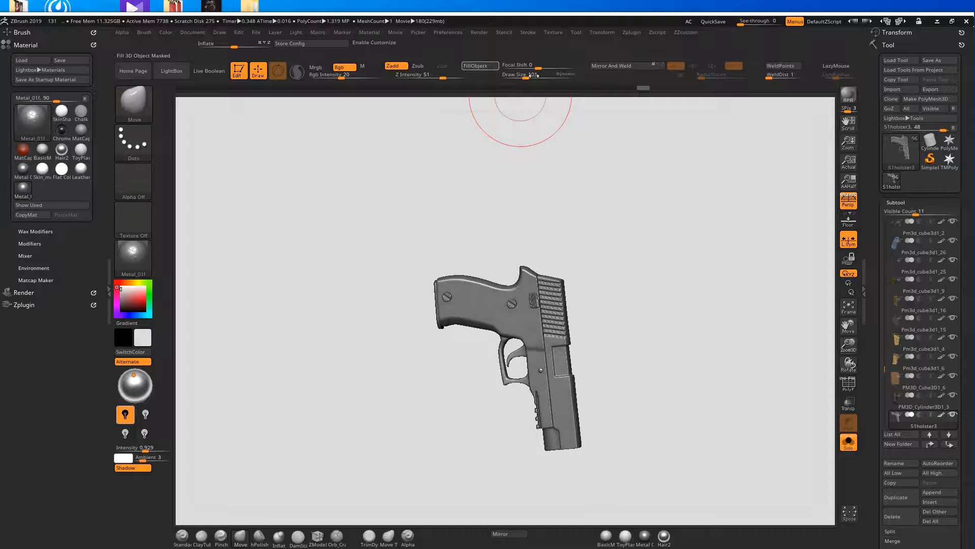
pyautogui.hotkey('ctrl', 'z')
# Step: Leave Solo mode with all holster parts shown and pick the Plastic_01f material for the pistol grip
pyautogui.moveTo(686, 326); pyautogui.dragTo(664, 327)
pyautogui.click(848, 442)
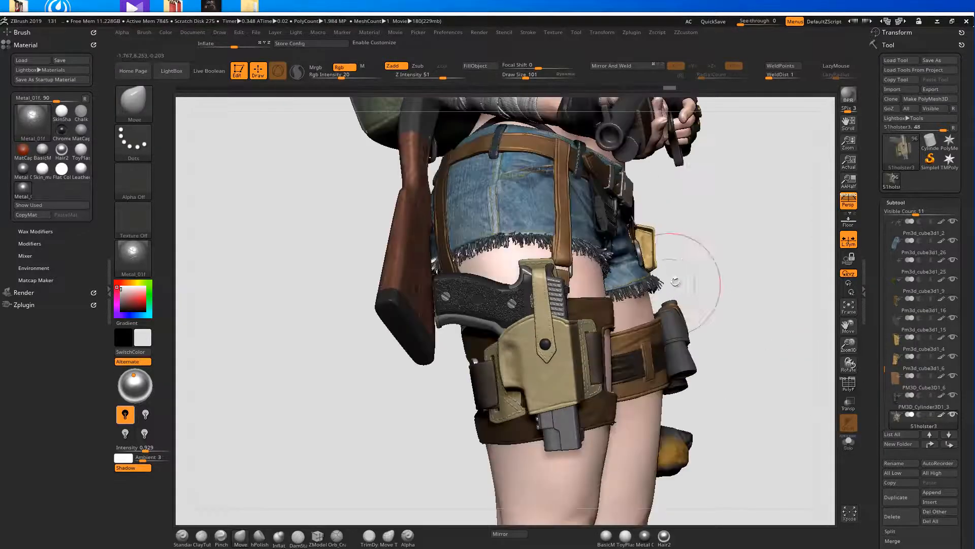
pyautogui.moveTo(751, 272); pyautogui.dragTo(425, 235)
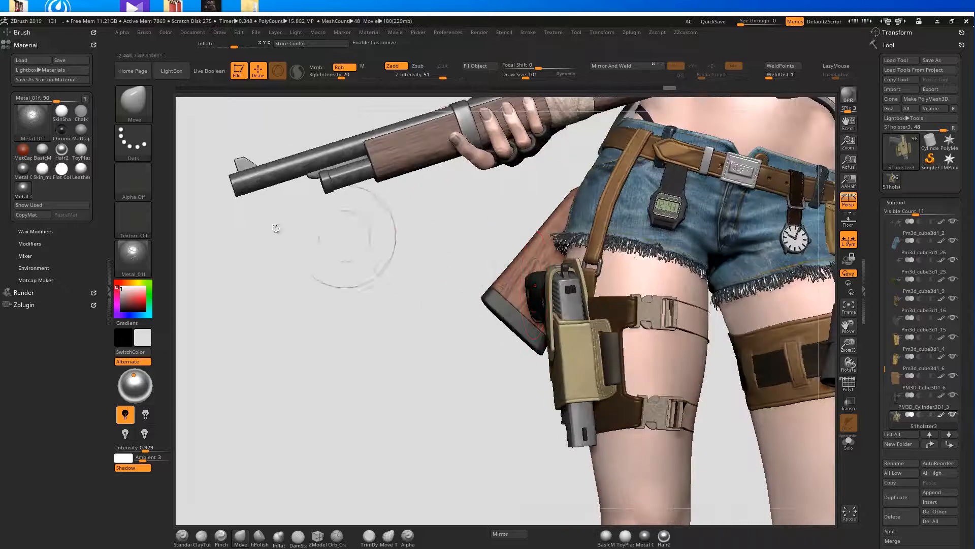
pyautogui.click(37, 122)
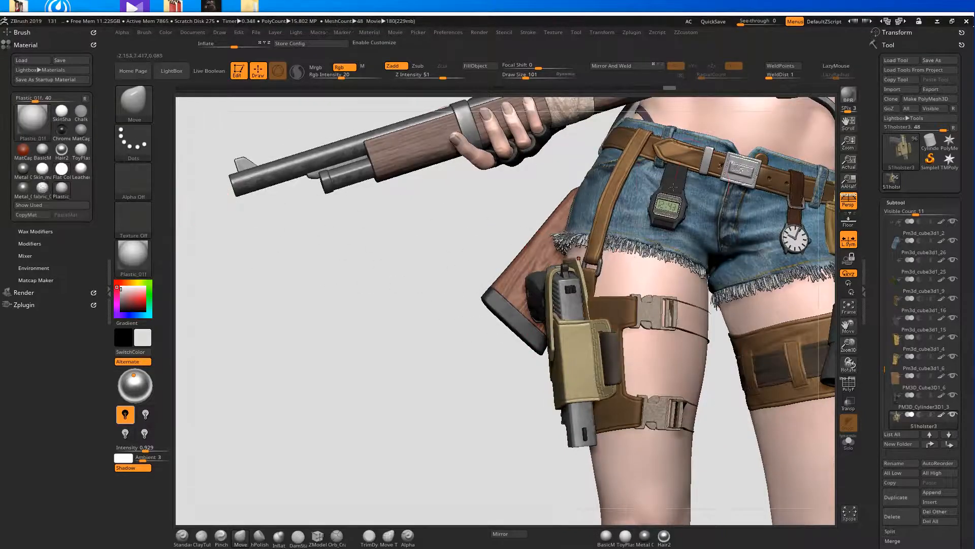
pyautogui.moveTo(432, 417); pyautogui.dragTo(381, 388)
pyautogui.moveTo(368, 442); pyautogui.dragTo(405, 240)
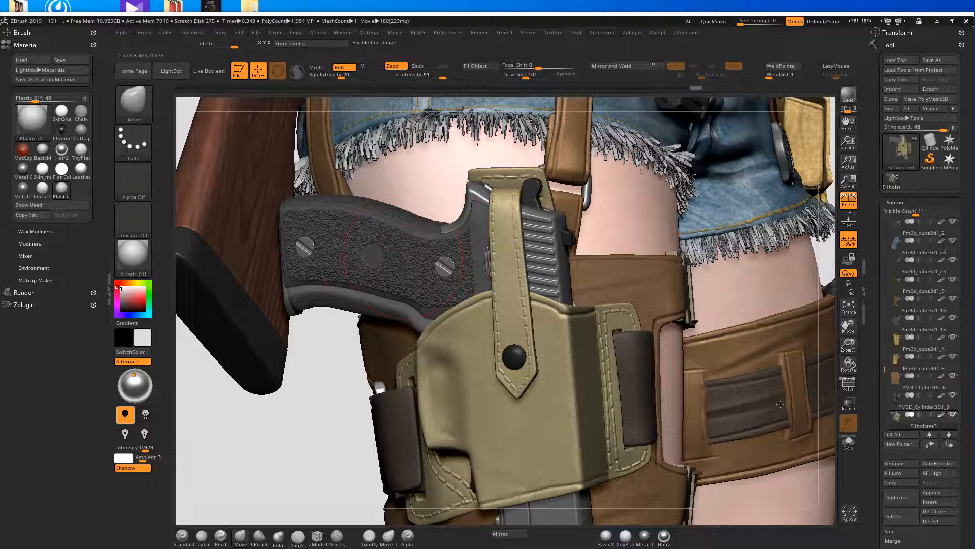
# Step: Isolate the pistol's textured grip, fill it with the Plastic_01f material only, and restore the full holster and character
pyautogui.click(848, 442)
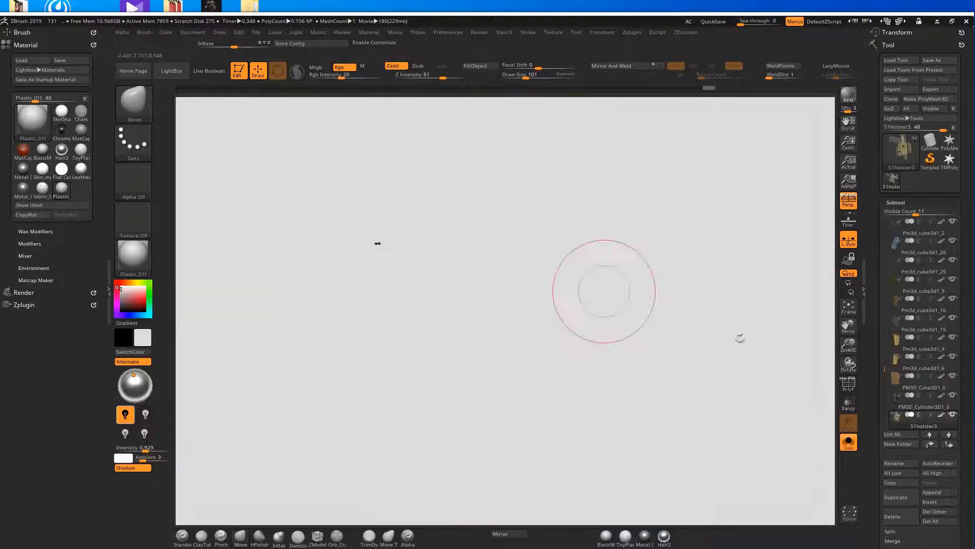
pyautogui.press('Down')
pyautogui.press('Down')
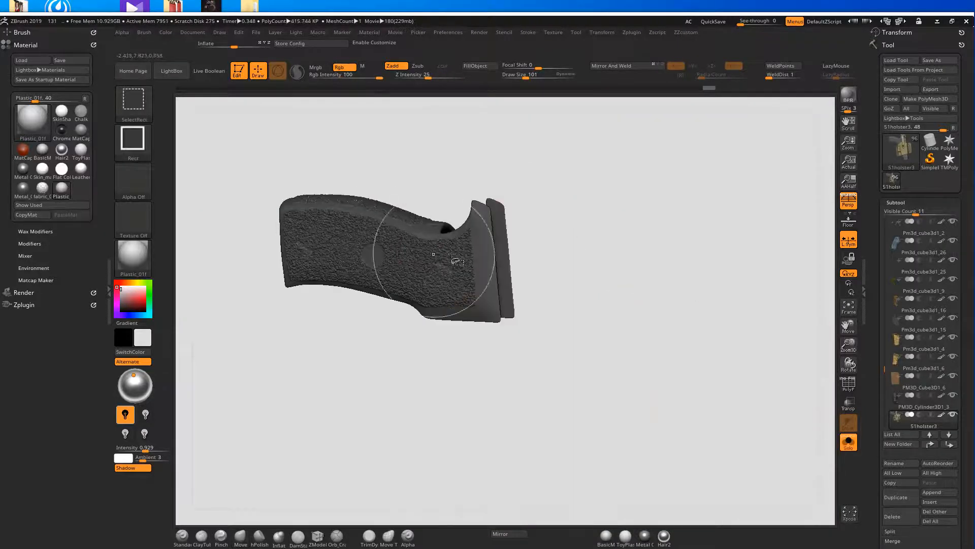
pyautogui.keyDown('shift'); pyautogui.moveTo(589, 312); pyautogui.dragTo(562, 239); pyautogui.keyUp('shift')
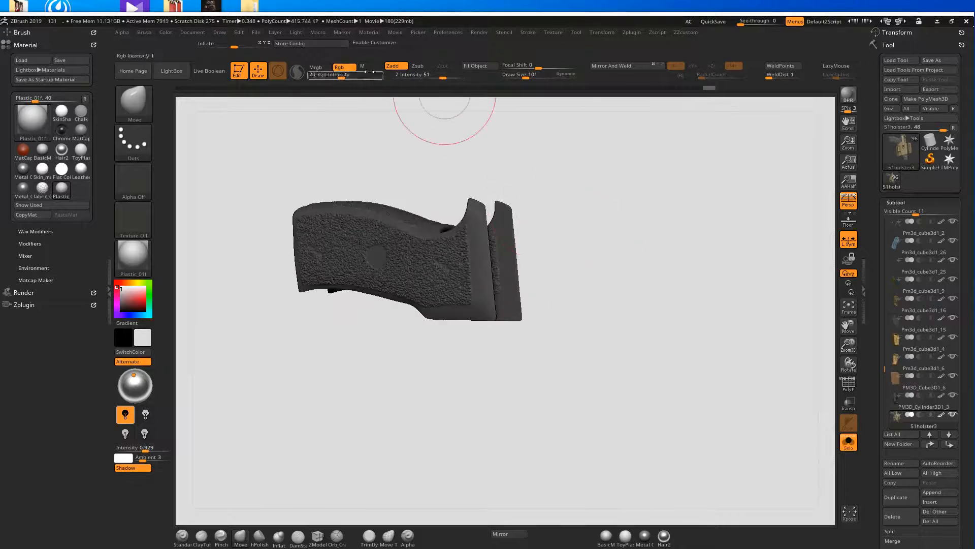
pyautogui.click(370, 65)
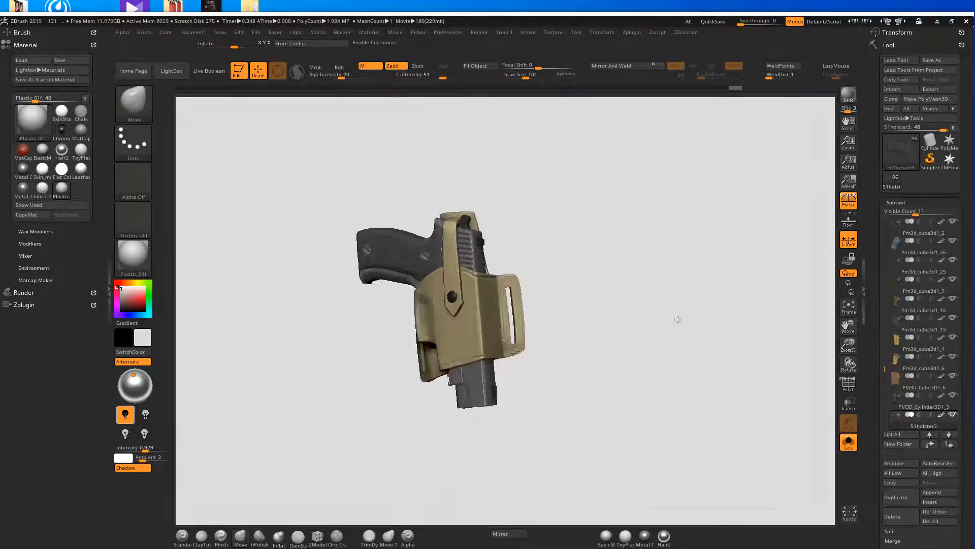
pyautogui.click(848, 443)
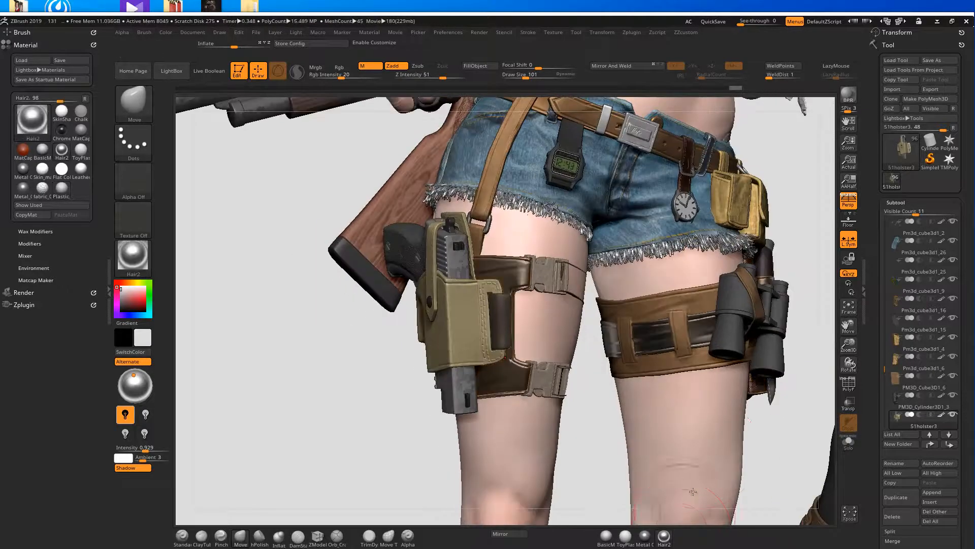
# Step: Assign the Leather_01f material to the thigh strap pieces that still lack their own material
pyautogui.keyDown('alt'); pyautogui.click(660, 340); pyautogui.keyUp('alt')
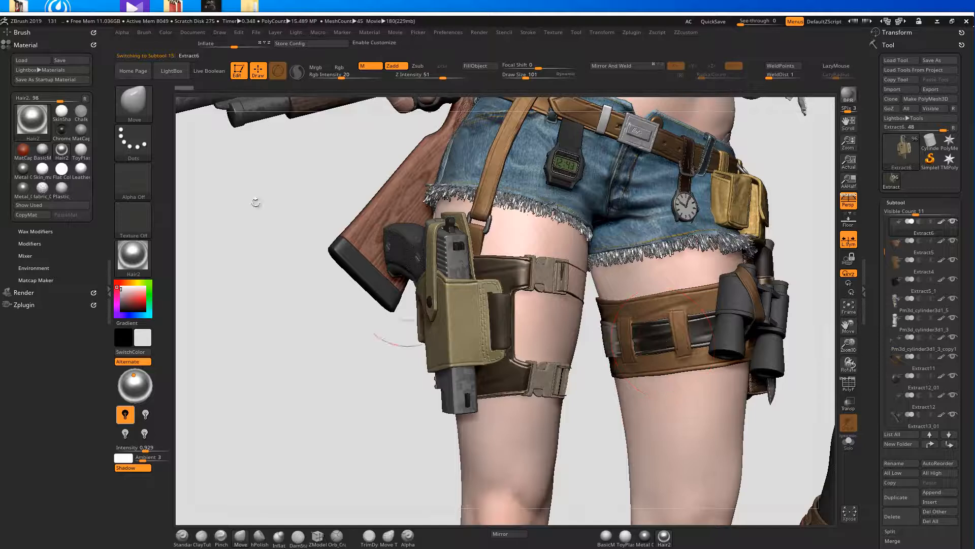
pyautogui.moveTo(454, 249); pyautogui.dragTo(703, 309)
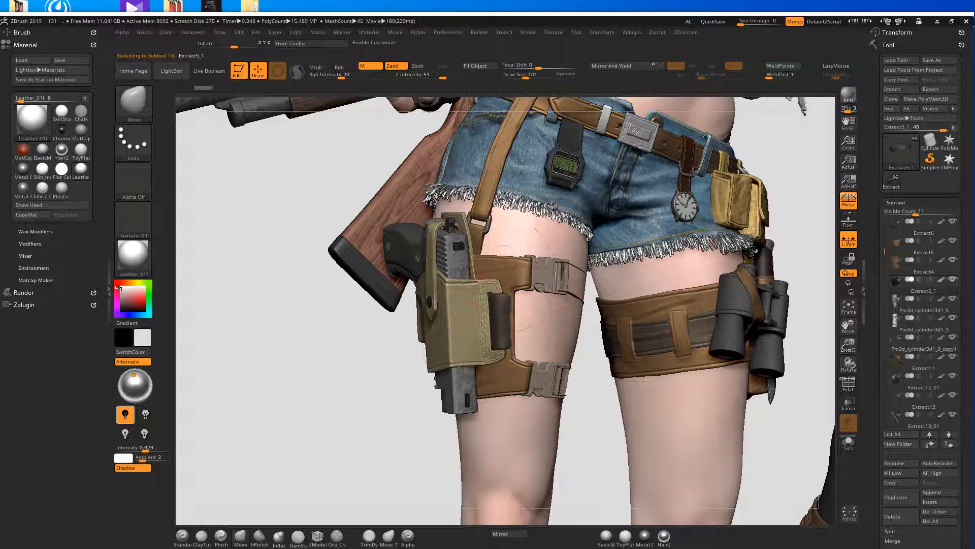
pyautogui.keyDown('alt'); pyautogui.moveTo(318, 374); pyautogui.dragTo(622, 474); pyautogui.keyUp('alt')
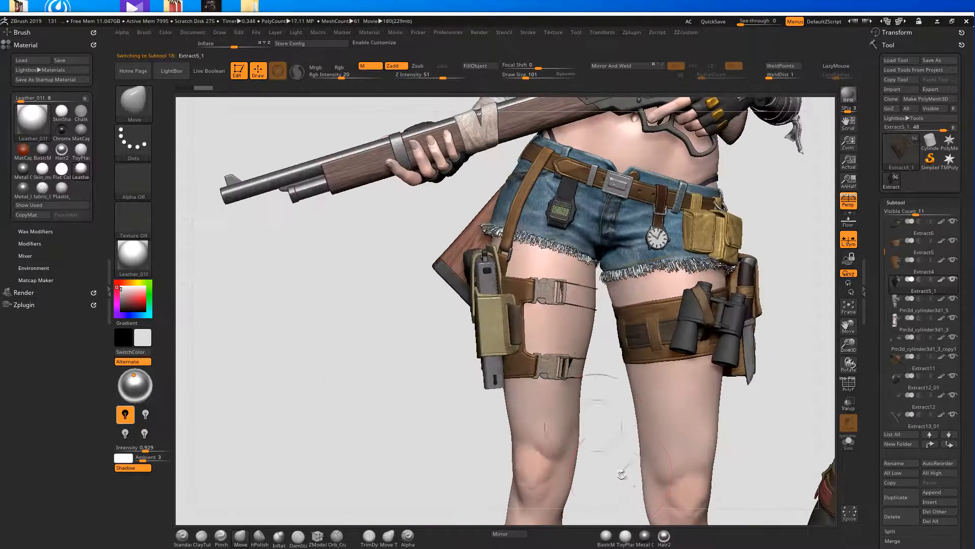
# Step: Pick the fabric_01f material from the denim shorts and fill the belt loops with it
pyautogui.click(665, 535)
pyautogui.moveTo(789, 207); pyautogui.dragTo(674, 171)
pyautogui.keyDown('alt'); pyautogui.moveTo(776, 209); pyautogui.dragTo(762, 254); pyautogui.keyUp('alt')
pyautogui.moveTo(41, 124); pyautogui.dragTo(552, 181)
pyautogui.keyDown('alt'); pyautogui.moveTo(290, 259); pyautogui.dragTo(228, 349); pyautogui.keyUp('alt')
pyautogui.keyDown('alt'); pyautogui.click(614, 222); pyautogui.keyUp('alt')
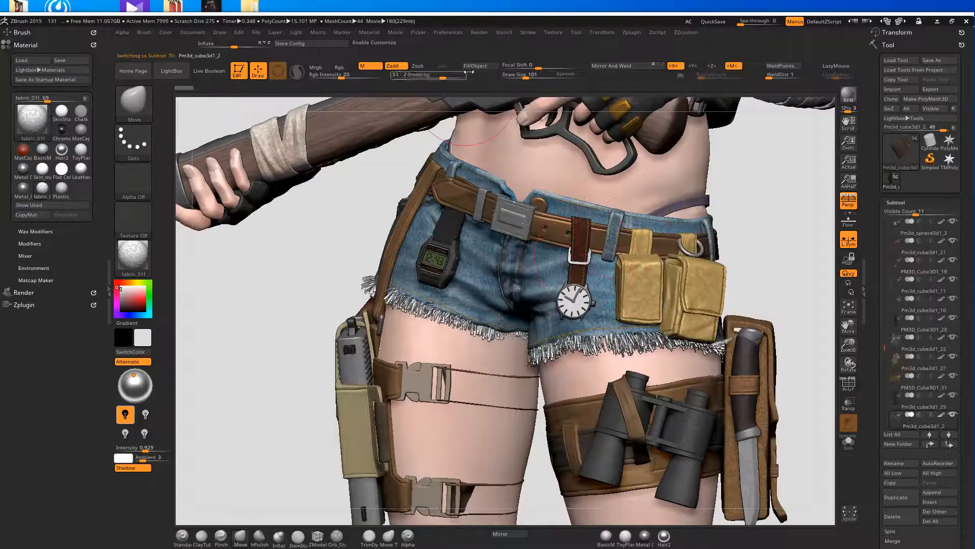
pyautogui.click(849, 440)
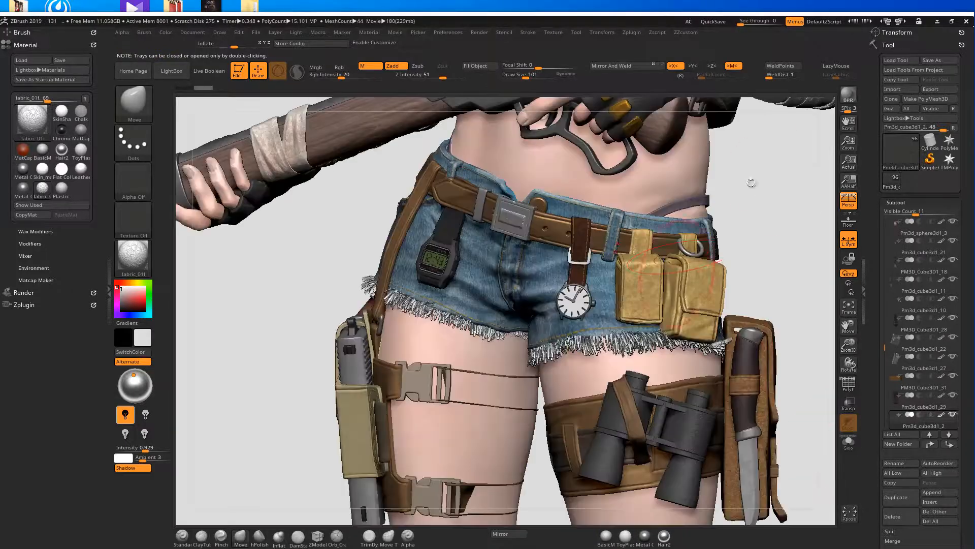
# Step: Pick the Leather_02f material from the yellow belt pouch and fill the large brown bag at the thigh with it
pyautogui.click(665, 535)
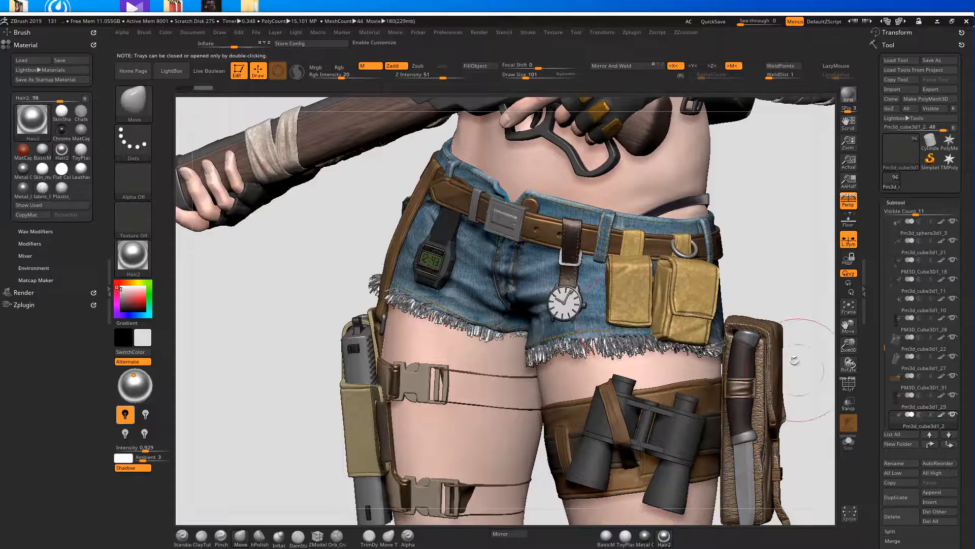
pyautogui.moveTo(779, 325); pyautogui.dragTo(632, 346)
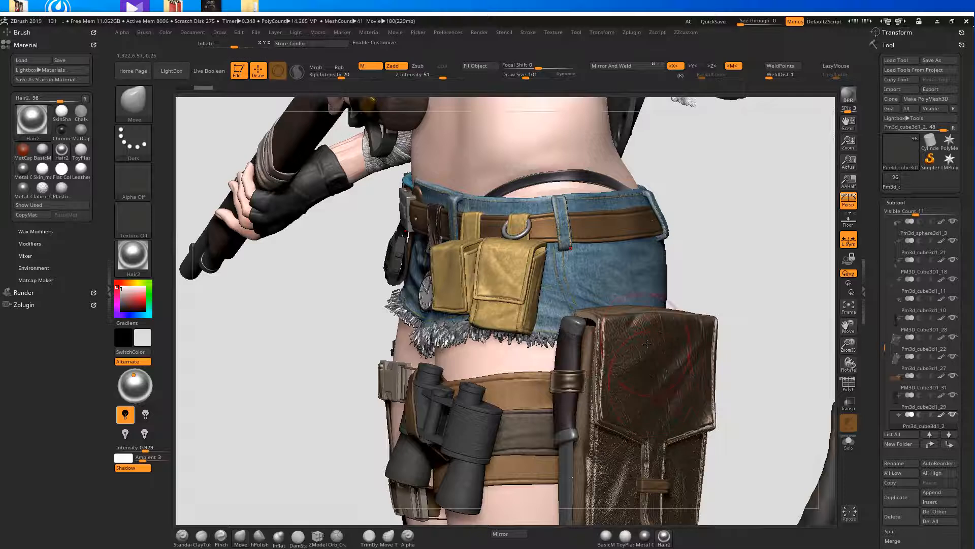
pyautogui.moveTo(40, 123); pyautogui.dragTo(489, 291)
pyautogui.moveTo(919, 226)
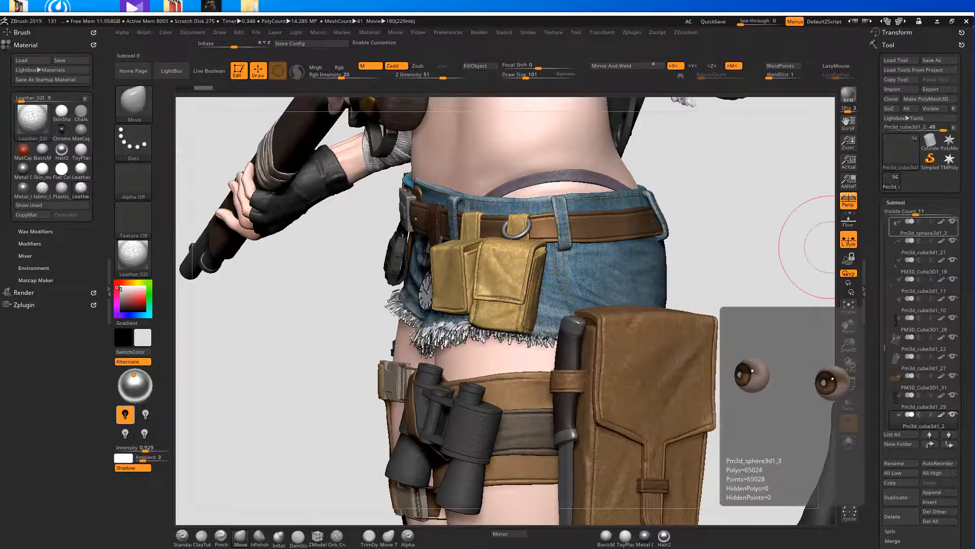
pyautogui.moveTo(714, 265); pyautogui.dragTo(762, 283)
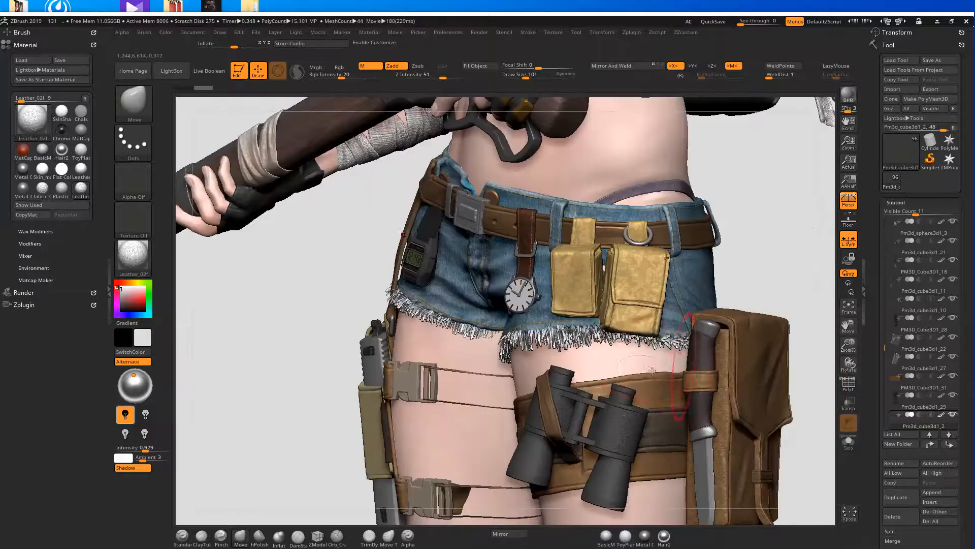
pyautogui.moveTo(732, 350); pyautogui.dragTo(713, 359)
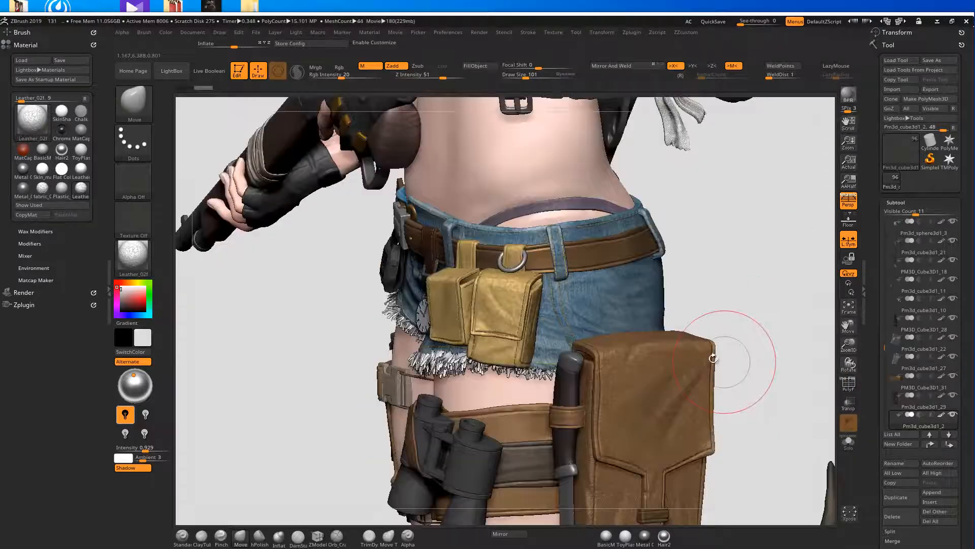
pyautogui.keyDown('alt'); pyautogui.click(647, 366); pyautogui.keyUp('alt')
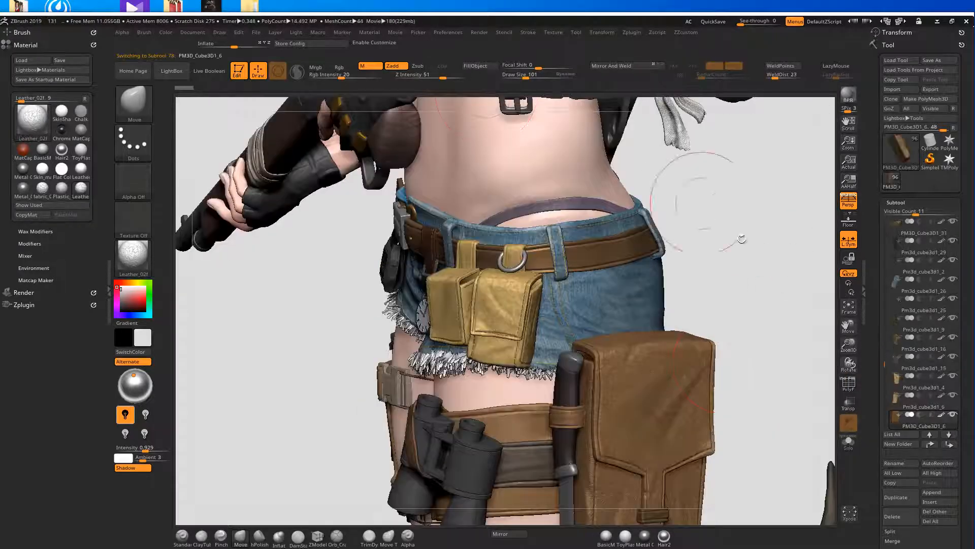
pyautogui.moveTo(768, 252); pyautogui.dragTo(659, 524)
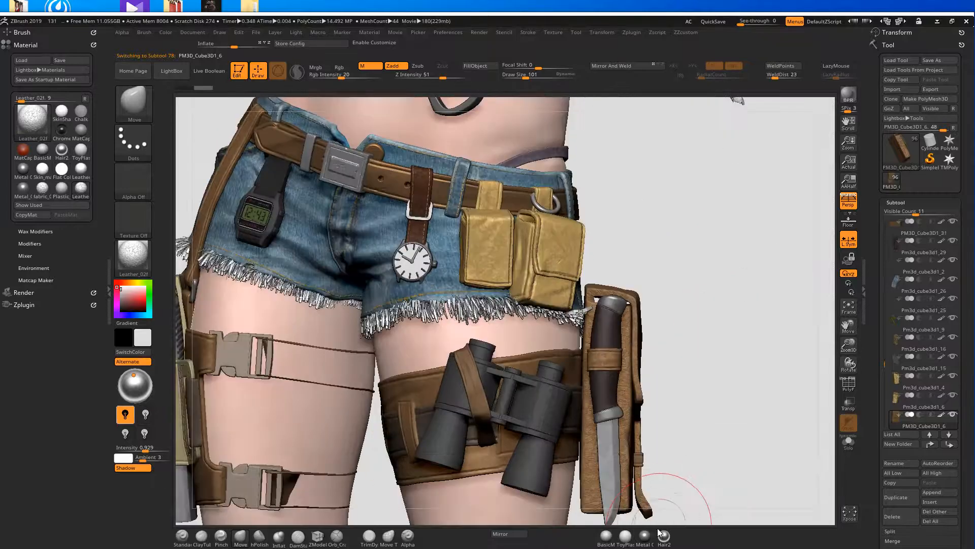
# Step: Preview the character with Hair2 and BasicMaterial to check for parts without an assigned material
pyautogui.click(664, 537)
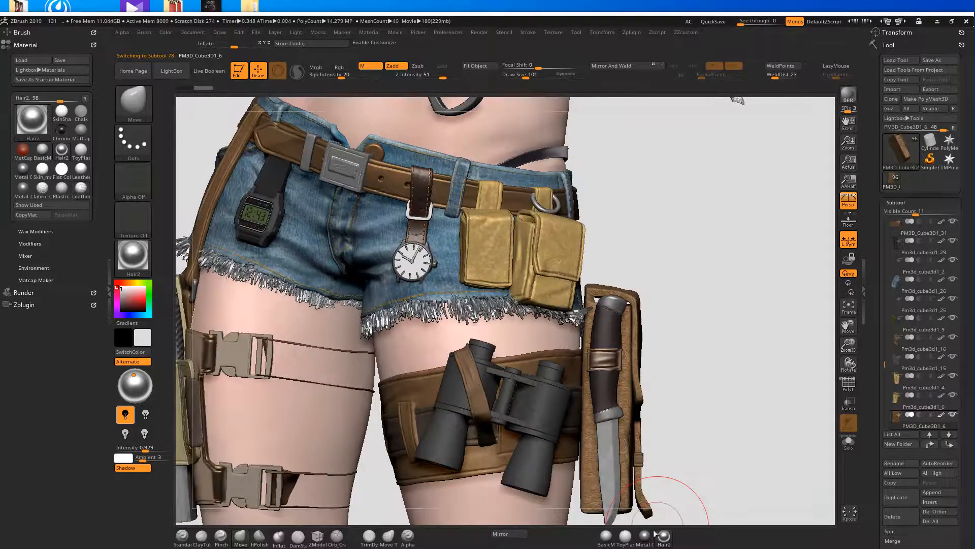
pyautogui.click(606, 536)
pyautogui.keyDown('alt'); pyautogui.moveTo(715, 287); pyautogui.dragTo(688, 351); pyautogui.keyUp('alt')
pyautogui.keyDown('alt'); pyautogui.moveTo(630, 335); pyautogui.dragTo(713, 290); pyautogui.keyUp('alt')
pyautogui.moveTo(718, 235); pyautogui.dragTo(718, 272)
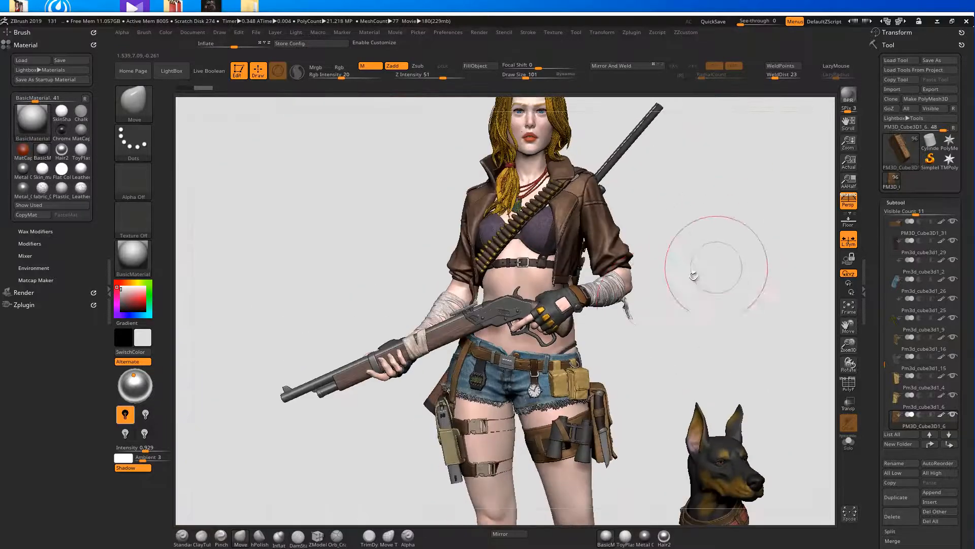
# Step: Select the FiberMesh hair subtool and make Hair2 its active material
pyautogui.keyDown('alt'); pyautogui.moveTo(622, 168); pyautogui.dragTo(655, 290); pyautogui.keyUp('alt')
pyautogui.keyDown('alt'); pyautogui.click(616, 223); pyautogui.keyUp('alt')
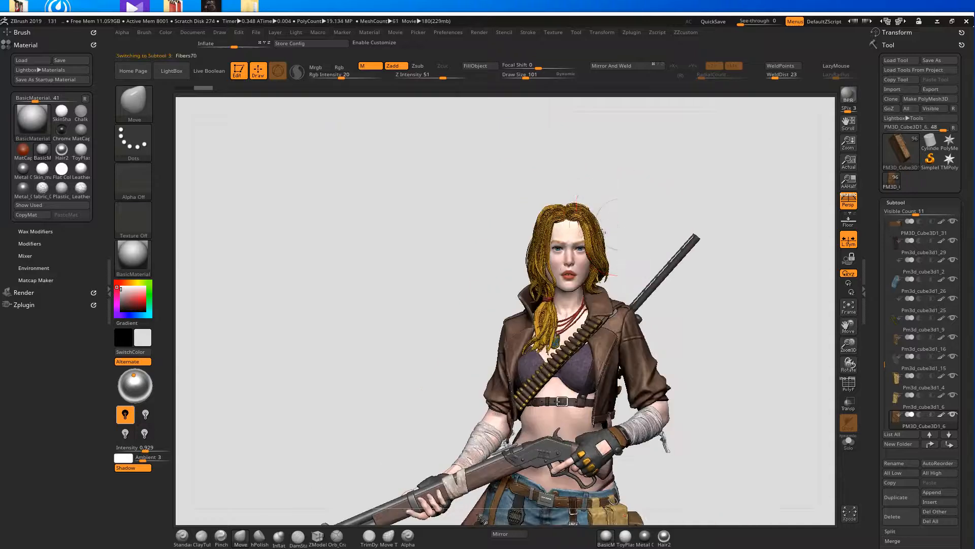
pyautogui.keyDown('alt'); pyautogui.moveTo(656, 521); pyautogui.dragTo(663, 537); pyautogui.keyUp('alt')
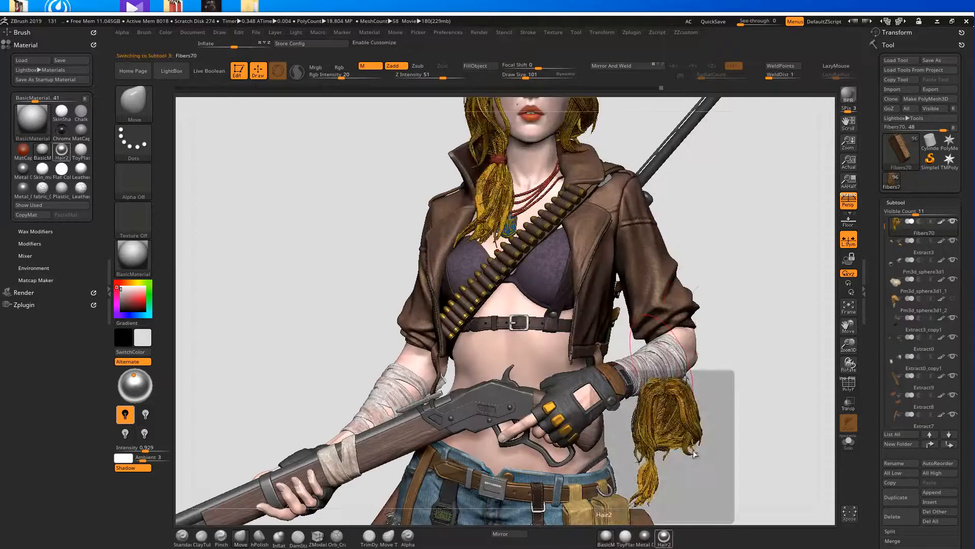
pyautogui.click(663, 538)
pyautogui.keyDown('alt'); pyautogui.moveTo(660, 102); pyautogui.dragTo(584, 290); pyautogui.keyUp('alt')
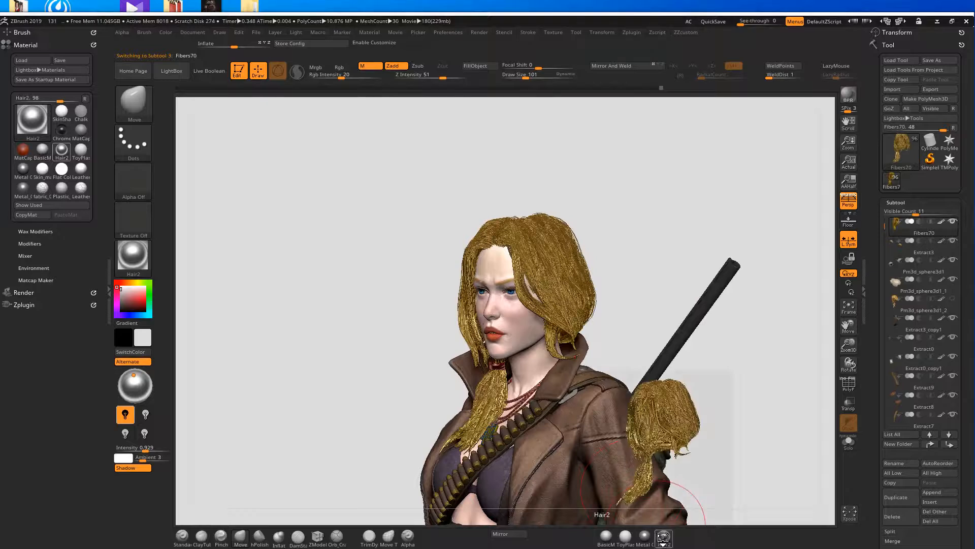
# Step: Switch the active material to Hair and render a preview of the FiberMesh hair with it
pyautogui.click(664, 537)
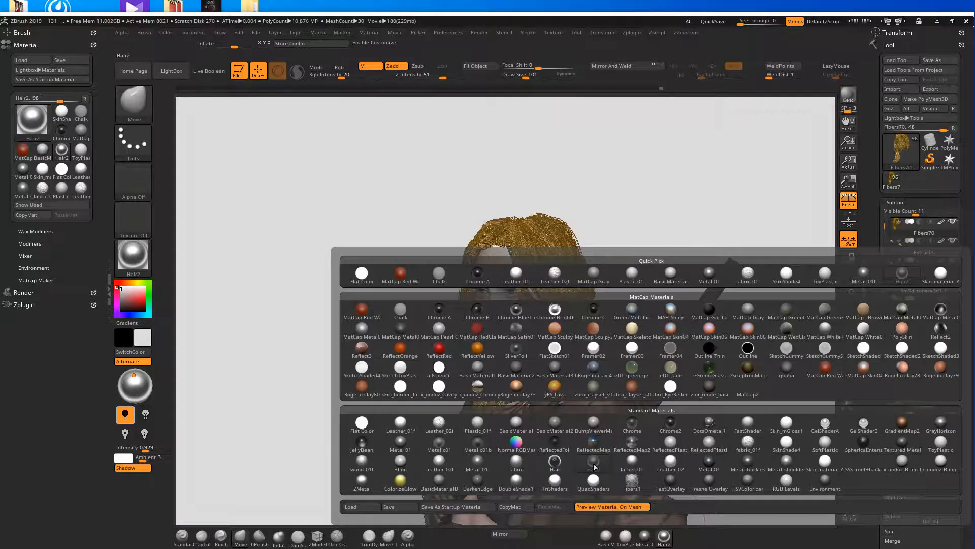
pyautogui.click(555, 461)
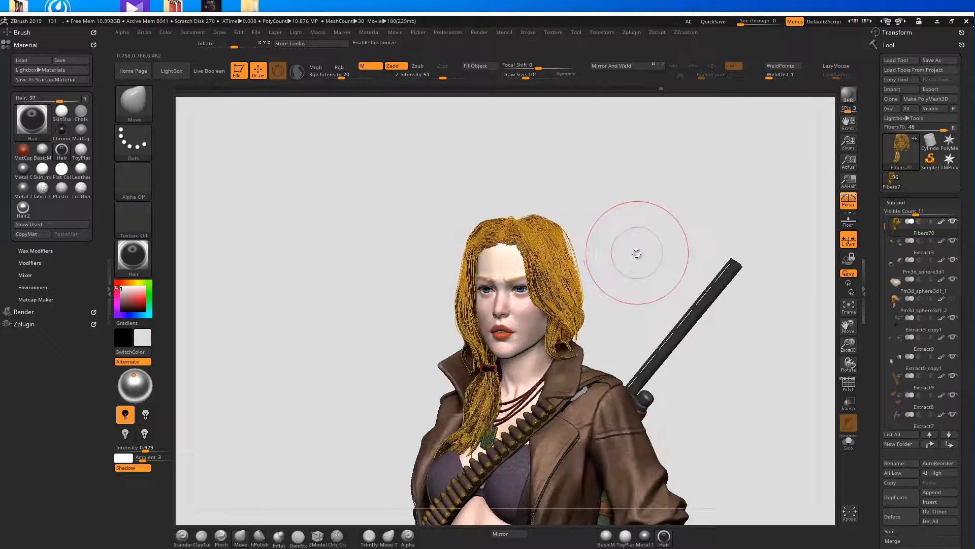
pyautogui.press('shift')
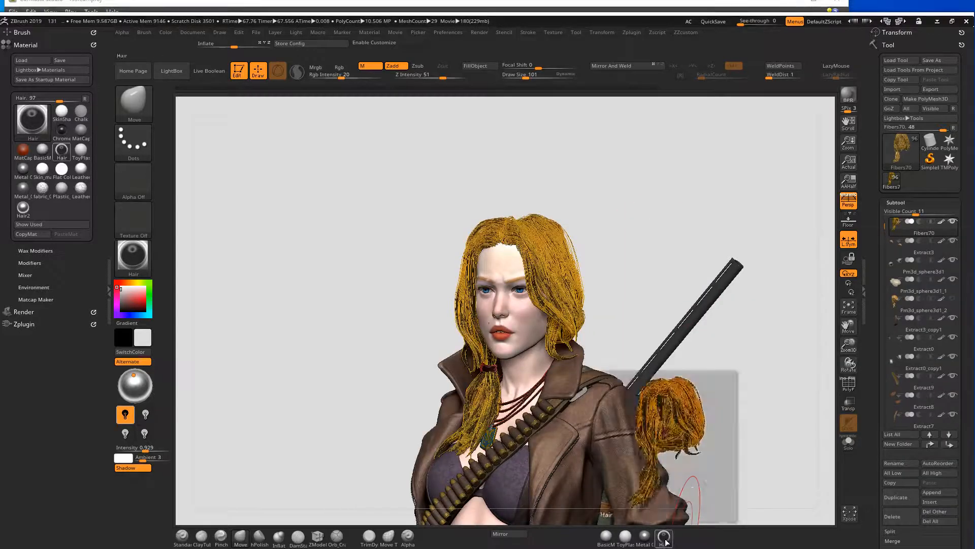
# Step: Return the FiberMesh hair to the Hair2 material and render the character's head and torso for comparison
pyautogui.click(665, 542)
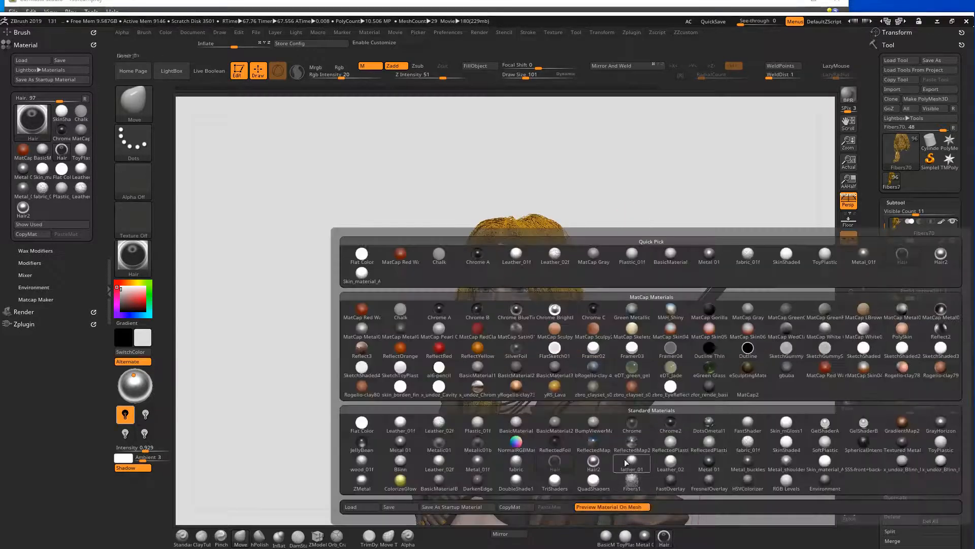
pyautogui.click(582, 463)
pyautogui.moveTo(662, 272); pyautogui.dragTo(645, 279)
pyautogui.hotkey('shift', 'r')
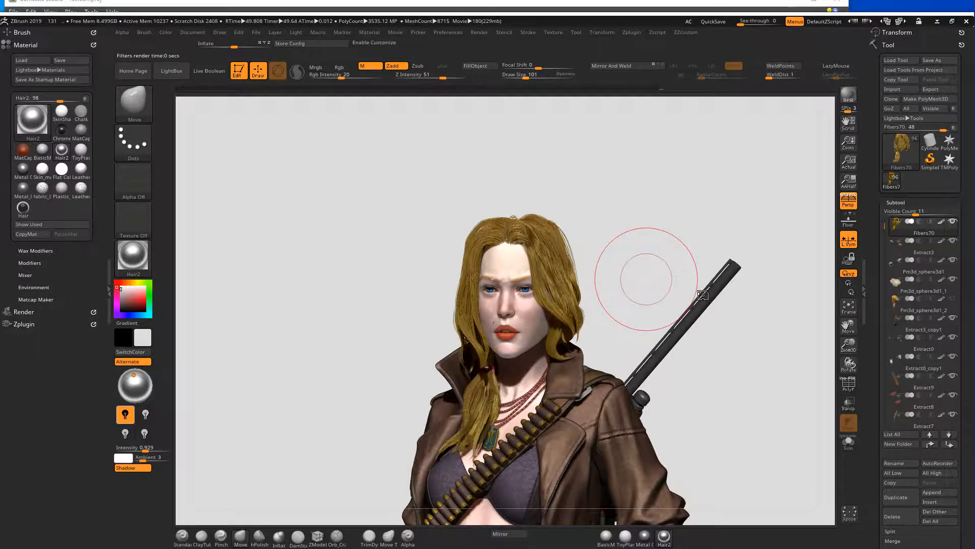
# Step: Pick the fabric_01f material from the purple bra and fill the isolated red hair tie with it
pyautogui.moveTo(687, 255); pyautogui.dragTo(689, 260)
pyautogui.keyDown('alt'); pyautogui.click(500, 372); pyautogui.keyUp('alt')
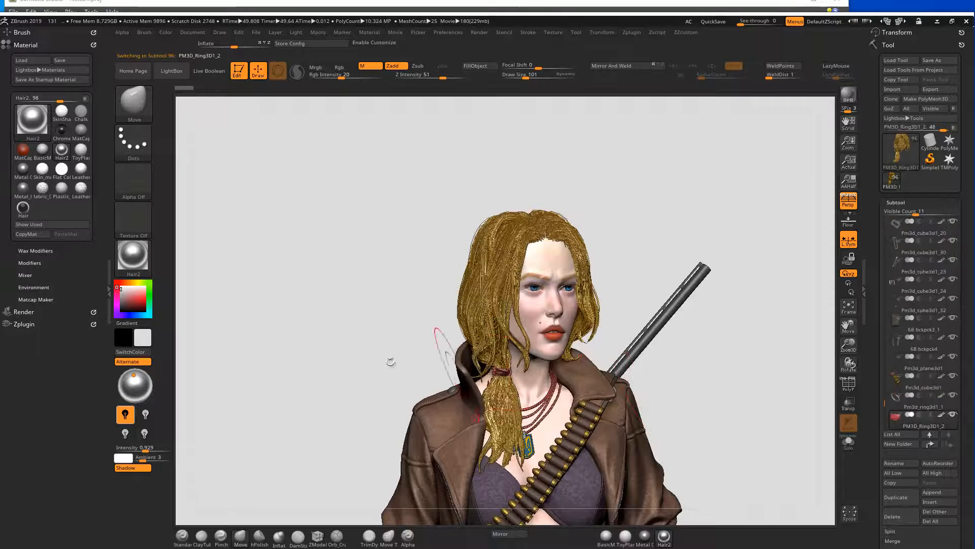
pyautogui.keyDown('alt'); pyautogui.moveTo(391, 368); pyautogui.dragTo(344, 118); pyautogui.keyUp('alt')
pyautogui.moveTo(34, 126); pyautogui.dragTo(497, 404)
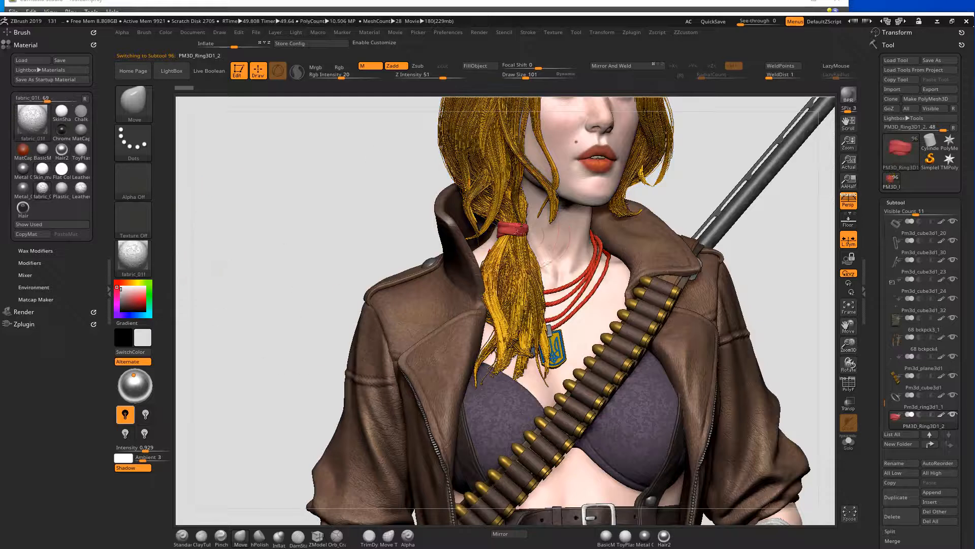
pyautogui.click(848, 442)
pyautogui.keyDown('alt'); pyautogui.moveTo(641, 414); pyautogui.dragTo(669, 368); pyautogui.keyUp('alt')
pyautogui.click(480, 66)
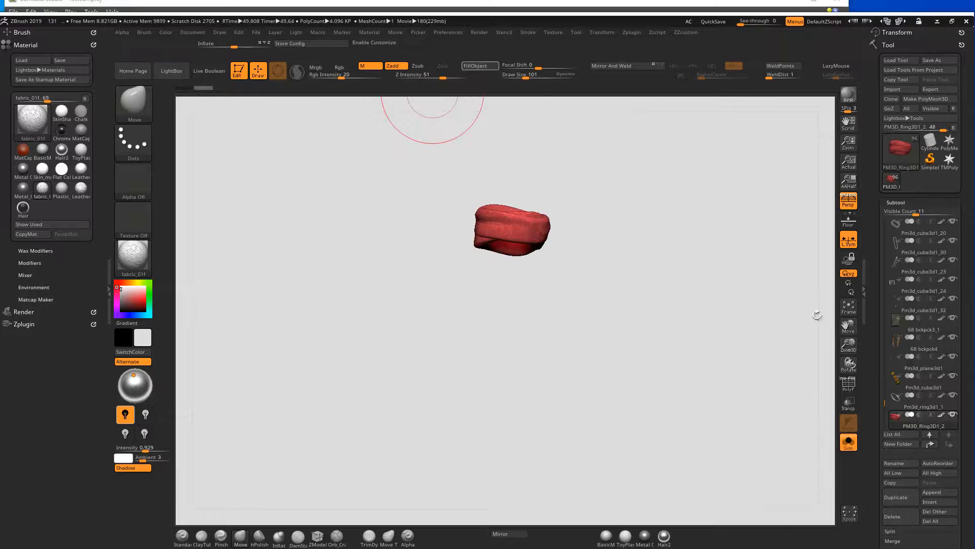
pyautogui.click(848, 441)
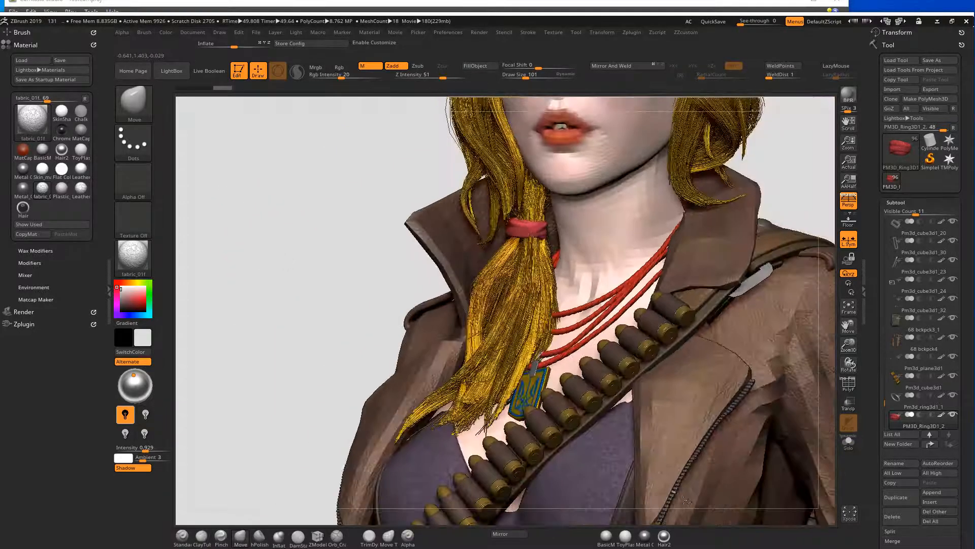
# Step: Pick the fabric_01f material from the red hair tie and fill the isolated red necklace cords with it
pyautogui.click(663, 537)
pyautogui.moveTo(805, 196); pyautogui.dragTo(618, 305)
pyautogui.keyDown('alt'); pyautogui.click(574, 317); pyautogui.keyUp('alt')
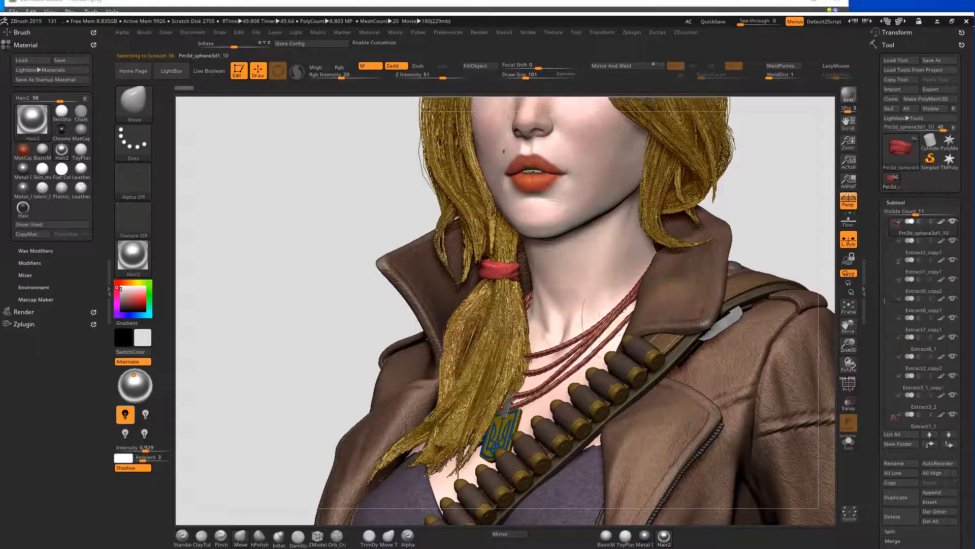
pyautogui.moveTo(133, 257); pyautogui.dragTo(493, 275)
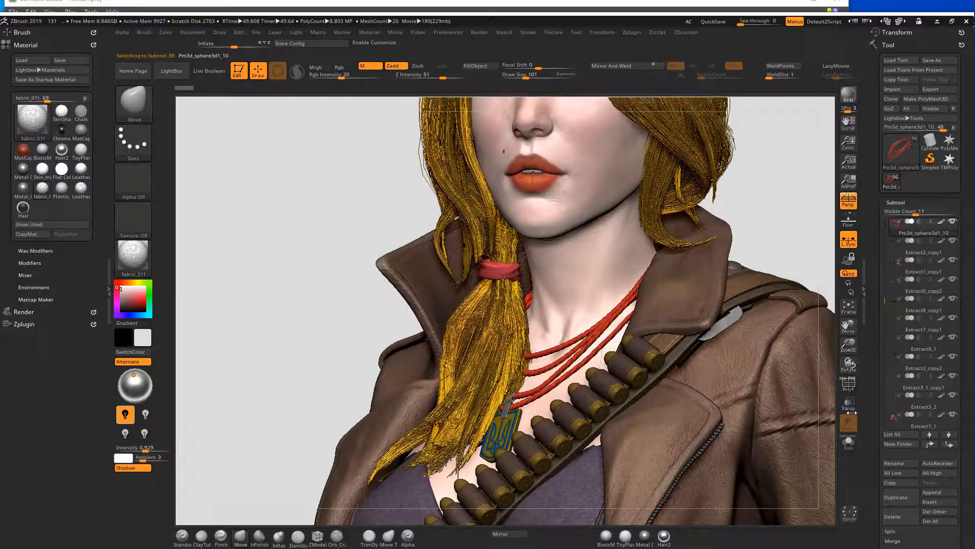
pyautogui.click(849, 442)
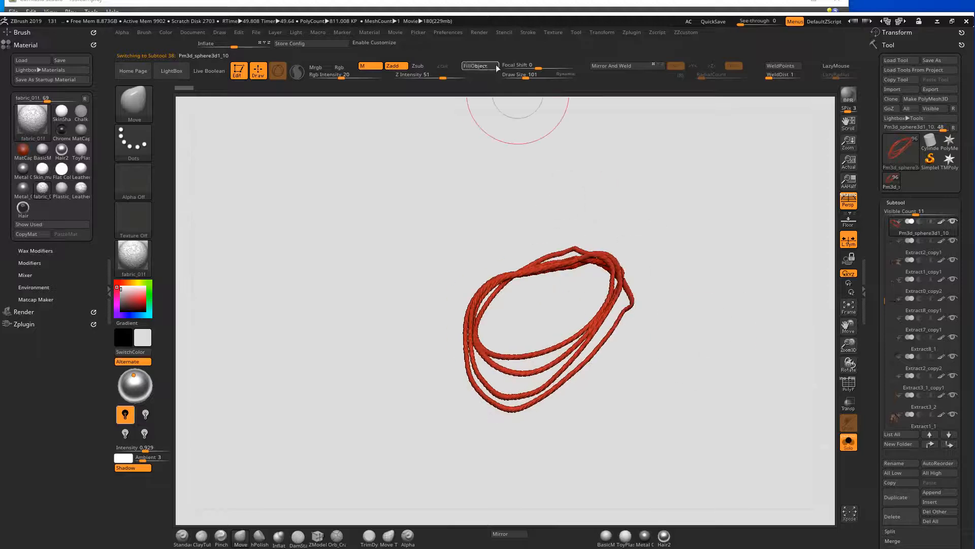
pyautogui.click(849, 443)
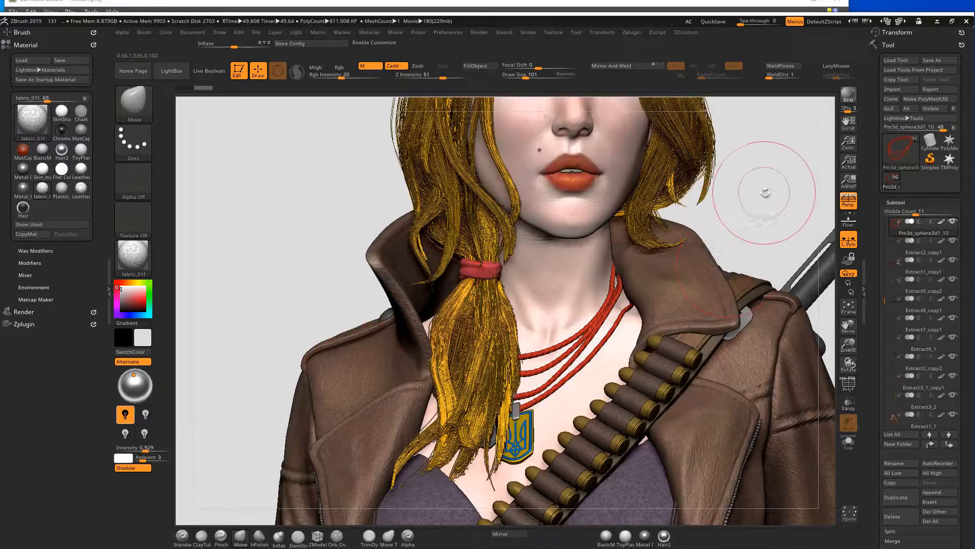
# Step: Make Hair2 the active material again and select the FiberMesh hair subtool
pyautogui.moveTo(723, 327); pyautogui.dragTo(725, 300)
pyautogui.keyDown('alt'); pyautogui.moveTo(742, 240); pyautogui.dragTo(655, 244); pyautogui.keyUp('alt')
pyautogui.click(663, 536)
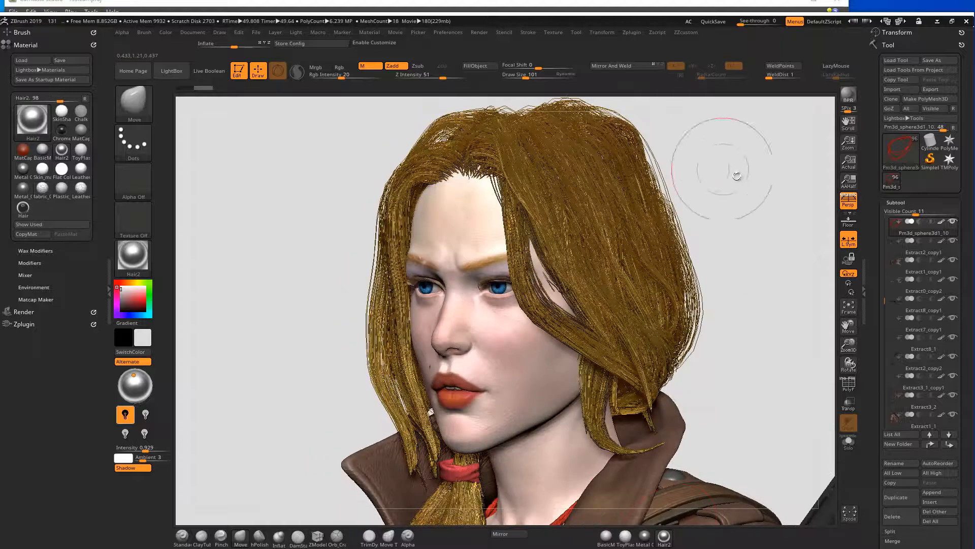
pyautogui.keyDown('alt'); pyautogui.moveTo(681, 168); pyautogui.dragTo(614, 152); pyautogui.keyUp('alt')
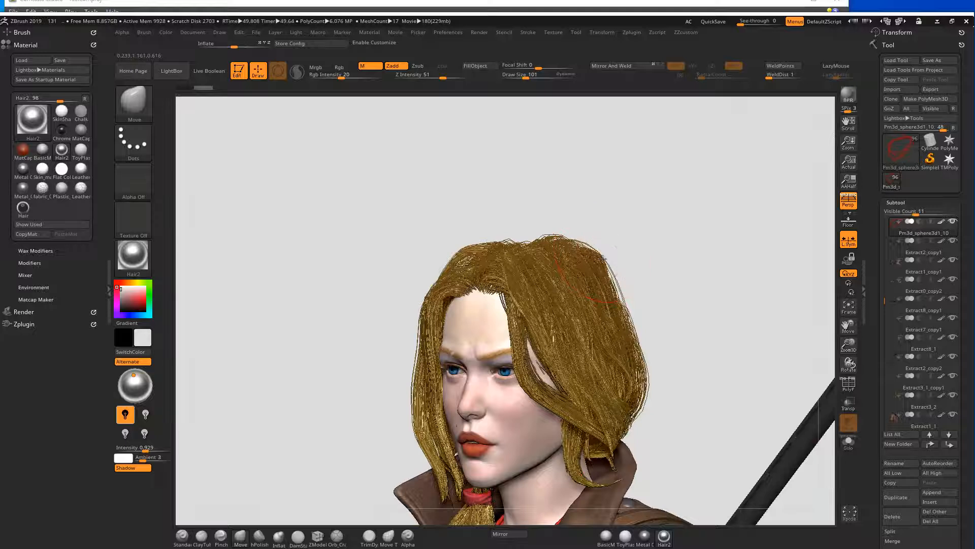
pyautogui.keyDown('alt'); pyautogui.click(606, 258); pyautogui.keyUp('alt')
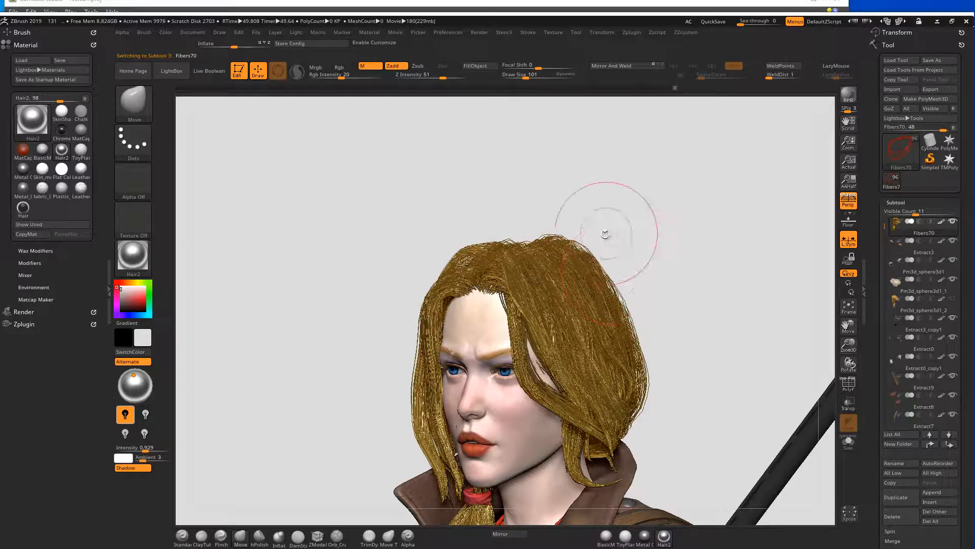
pyautogui.moveTo(625, 246); pyautogui.dragTo(598, 250)
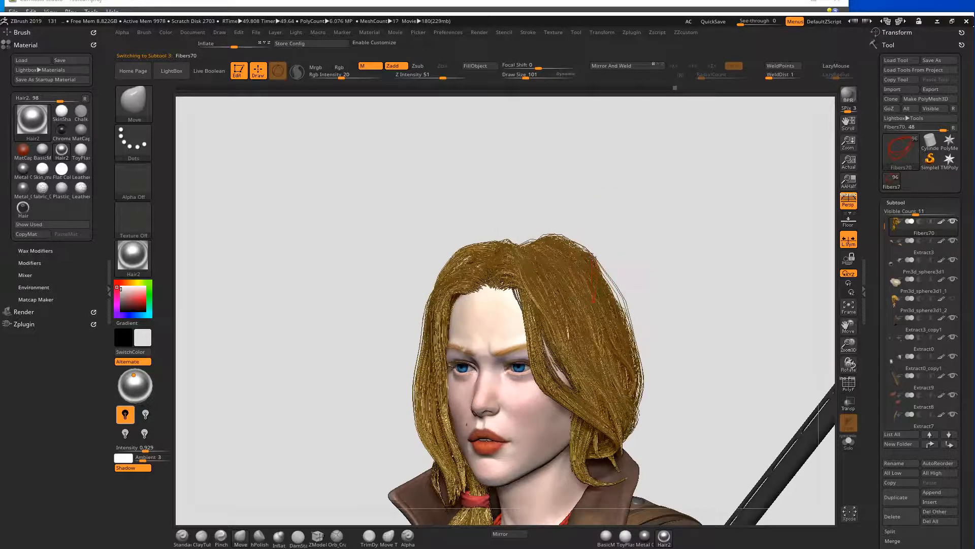
pyautogui.moveTo(923, 321)
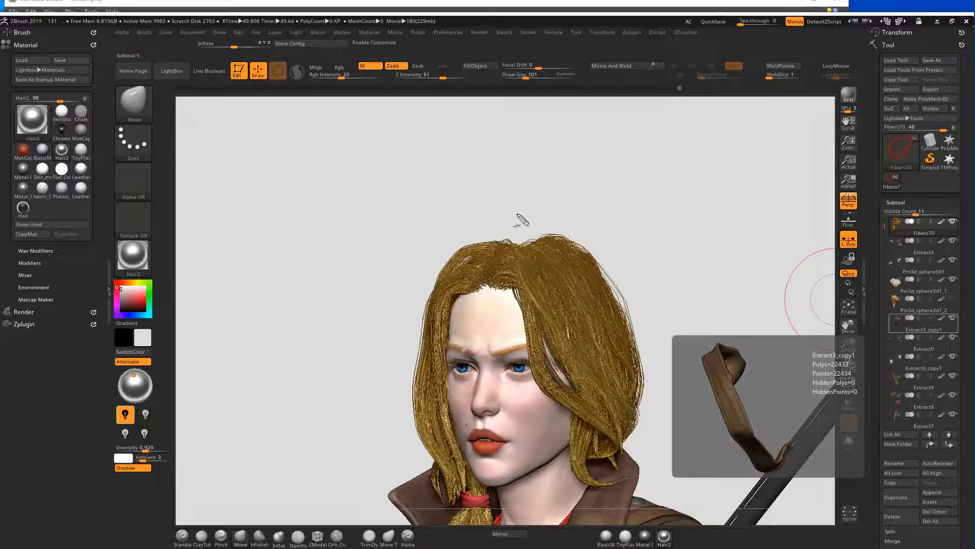
pyautogui.moveTo(530, 249)
pyautogui.mouseDown()
pyautogui.moveTo(596, 240)
pyautogui.moveTo(639, 333)
pyautogui.mouseUp()
pyautogui.moveTo(542, 249)
pyautogui.mouseDown()
pyautogui.moveTo(587, 256)
pyautogui.moveTo(627, 320)
pyautogui.mouseUp()
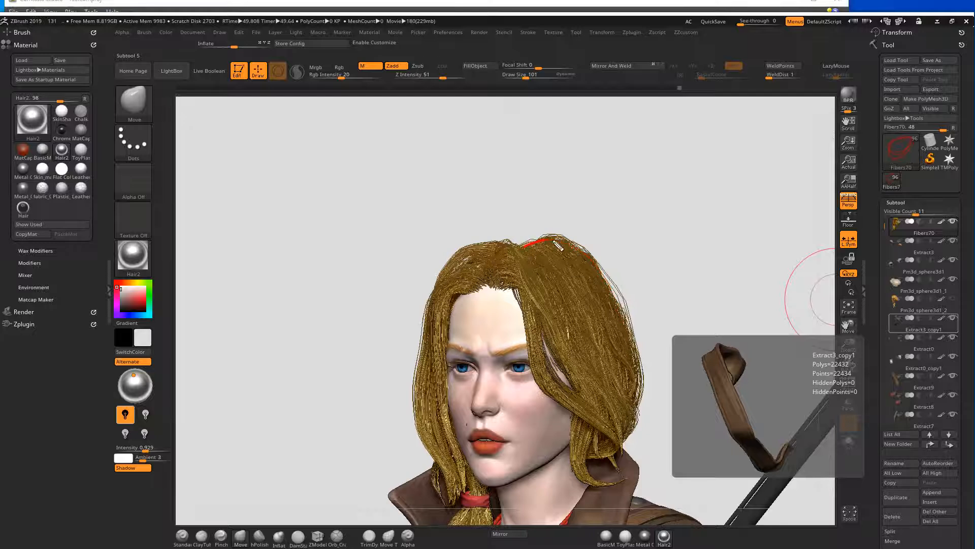
pyautogui.moveTo(600, 265)
pyautogui.mouseDown()
pyautogui.moveTo(638, 348)
pyautogui.moveTo(635, 296)
pyautogui.mouseUp()
pyautogui.moveTo(489, 424)
pyautogui.mouseDown()
pyautogui.moveTo(528, 421)
pyautogui.moveTo(462, 431)
pyautogui.moveTo(485, 452)
pyautogui.moveTo(498, 443)
pyautogui.mouseUp()
pyautogui.moveTo(490, 359); pyautogui.dragTo(534, 339)
pyautogui.moveTo(448, 338)
pyautogui.mouseDown()
pyautogui.moveTo(471, 357)
pyautogui.moveTo(451, 355)
pyautogui.mouseUp()
pyautogui.moveTo(534, 340); pyautogui.dragTo(535, 350)
pyautogui.click(518, 366)
pyautogui.moveTo(462, 362); pyautogui.dragTo(463, 371)
pyautogui.moveTo(485, 477); pyautogui.dragTo(482, 498)
pyautogui.moveTo(481, 498)
pyautogui.mouseDown()
pyautogui.moveTo(501, 480)
pyautogui.moveTo(478, 495)
pyautogui.mouseUp()
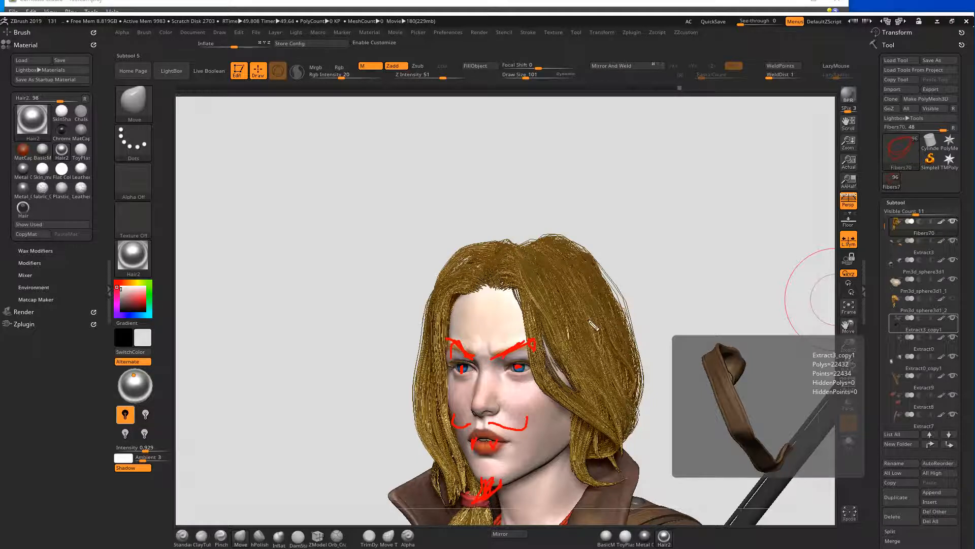
pyautogui.moveTo(489, 422)
pyautogui.mouseDown()
pyautogui.moveTo(511, 435)
pyautogui.moveTo(532, 423)
pyautogui.moveTo(519, 433)
pyautogui.mouseUp()
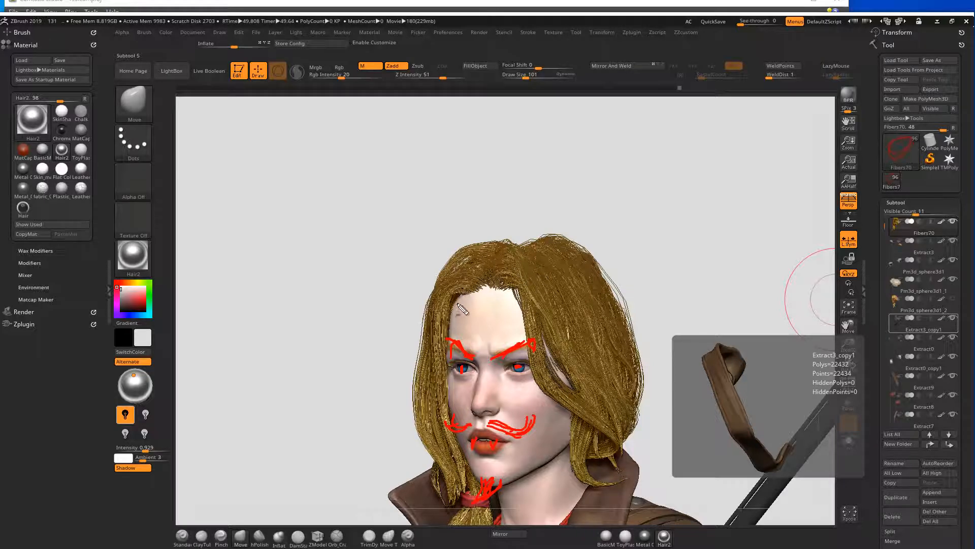
pyautogui.moveTo(460, 296)
pyautogui.mouseDown()
pyautogui.moveTo(413, 283)
pyautogui.moveTo(429, 320)
pyautogui.moveTo(460, 322)
pyautogui.moveTo(463, 302)
pyautogui.moveTo(521, 324)
pyautogui.moveTo(502, 299)
pyautogui.moveTo(533, 310)
pyautogui.mouseUp()
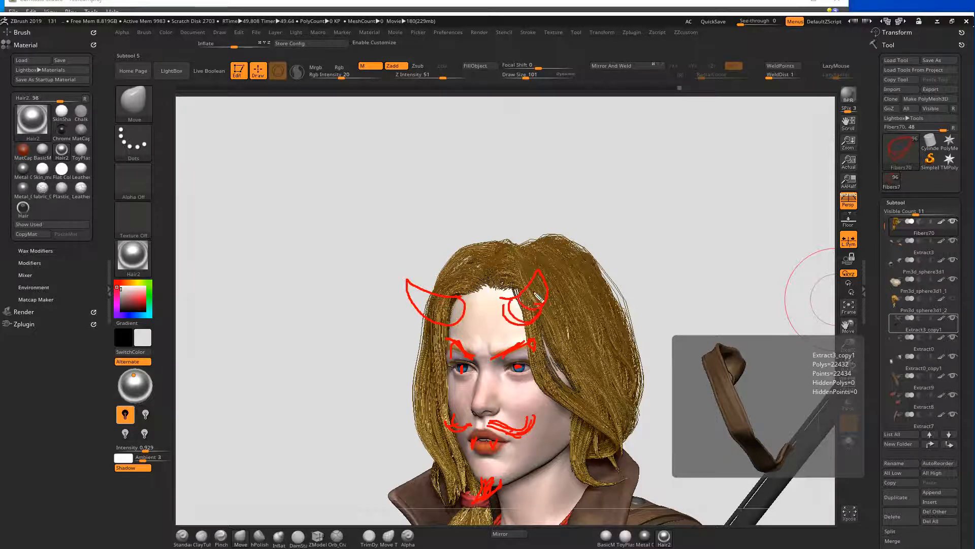
pyautogui.moveTo(446, 297)
pyautogui.mouseDown()
pyautogui.moveTo(440, 323)
pyautogui.moveTo(408, 299)
pyautogui.mouseUp()
pyautogui.press('Escape')
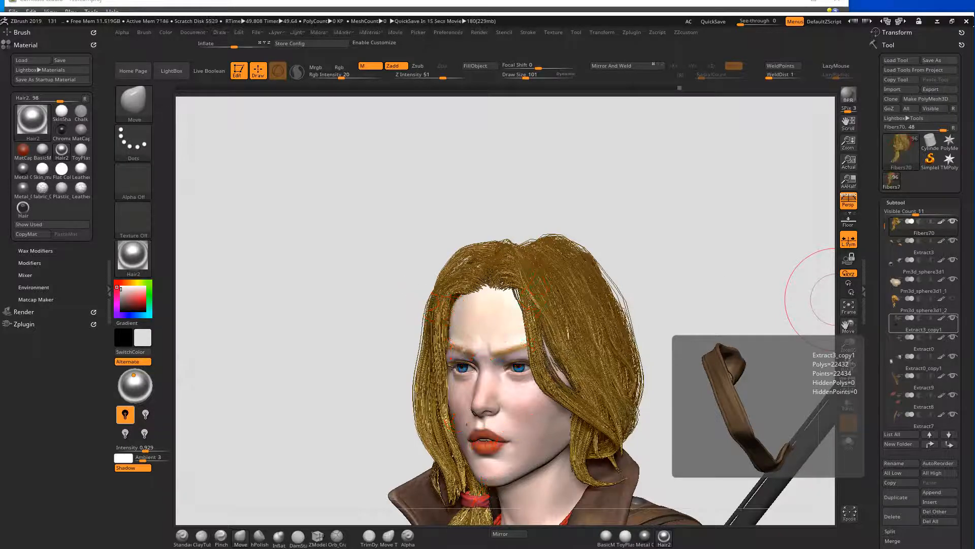
# Step: Isolate individual hair strand groups at the side of the head to inspect them and restore the full hair
pyautogui.moveTo(718, 231)
pyautogui.mouseDown()
pyautogui.moveTo(707, 254)
pyautogui.moveTo(634, 191)
pyautogui.moveTo(648, 211)
pyautogui.moveTo(609, 209)
pyautogui.moveTo(644, 192)
pyautogui.moveTo(663, 202)
pyautogui.moveTo(658, 221)
pyautogui.moveTo(690, 226)
pyautogui.moveTo(668, 237)
pyautogui.moveTo(677, 254)
pyautogui.moveTo(629, 263)
pyautogui.moveTo(677, 261)
pyautogui.moveTo(646, 274)
pyautogui.mouseUp()
pyautogui.moveTo(651, 273); pyautogui.dragTo(458, 223)
pyautogui.keyDown('alt'); pyautogui.moveTo(381, 323); pyautogui.dragTo(410, 442); pyautogui.keyUp('alt')
pyautogui.keyDown('ctrl'); pyautogui.keyDown('shift'); pyautogui.click(433, 326); pyautogui.keyUp('shift'); pyautogui.keyUp('ctrl')
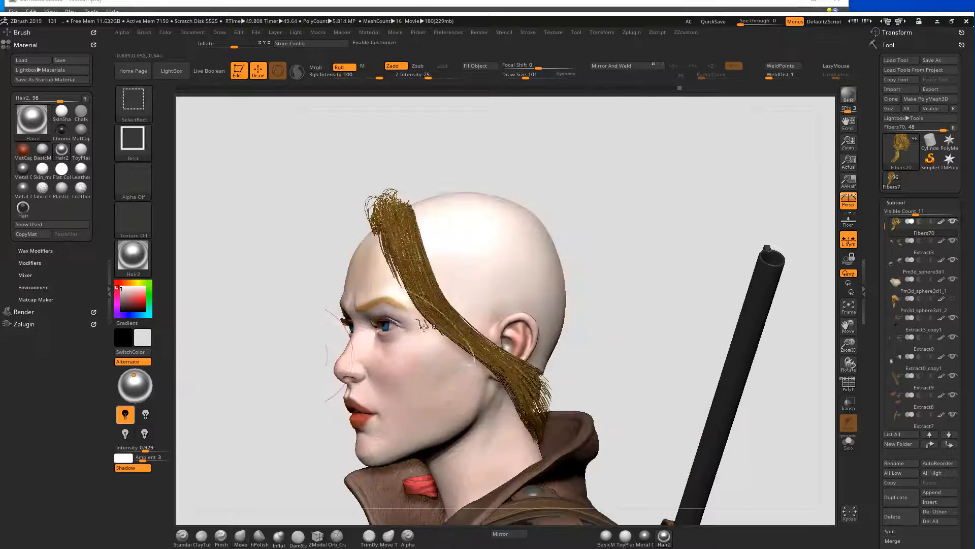
pyautogui.keyDown('alt'); pyautogui.moveTo(261, 355); pyautogui.dragTo(358, 318); pyautogui.keyUp('alt')
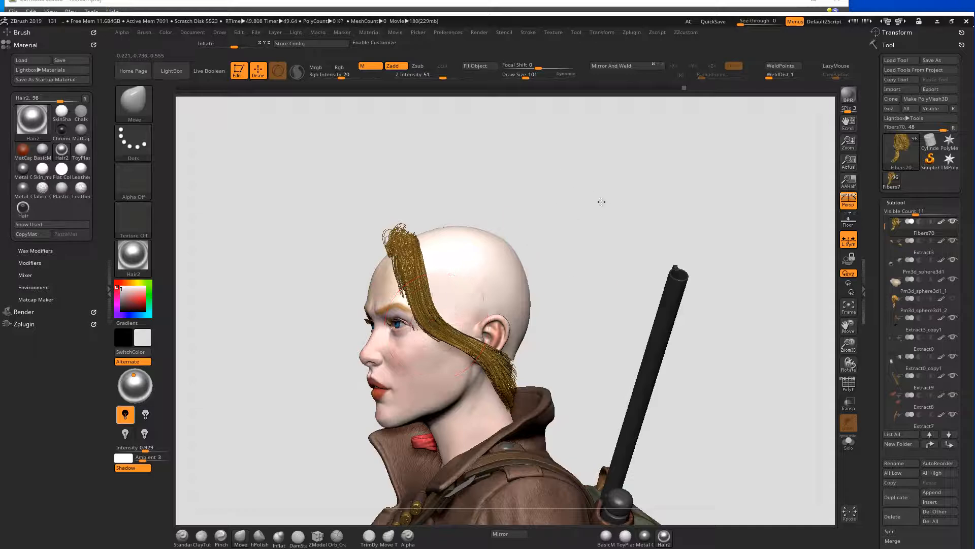
pyautogui.moveTo(632, 200); pyautogui.dragTo(384, 293)
pyautogui.moveTo(609, 239); pyautogui.dragTo(420, 306)
pyautogui.keyDown('ctrl'); pyautogui.keyDown('shift'); pyautogui.click(527, 250); pyautogui.keyUp('shift'); pyautogui.keyUp('ctrl')
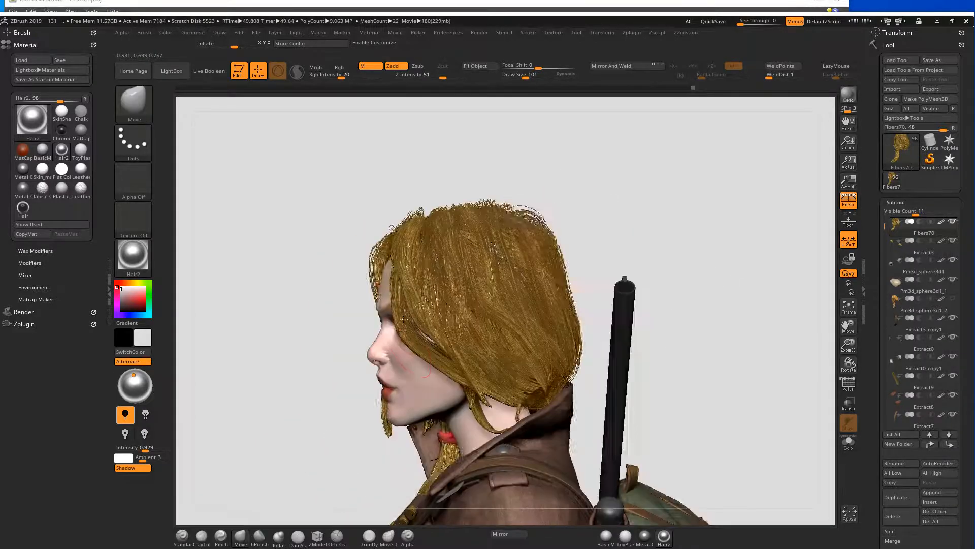
pyautogui.keyDown('ctrl'); pyautogui.keyDown('shift'); pyautogui.click(409, 314); pyautogui.keyUp('shift'); pyautogui.keyUp('ctrl')
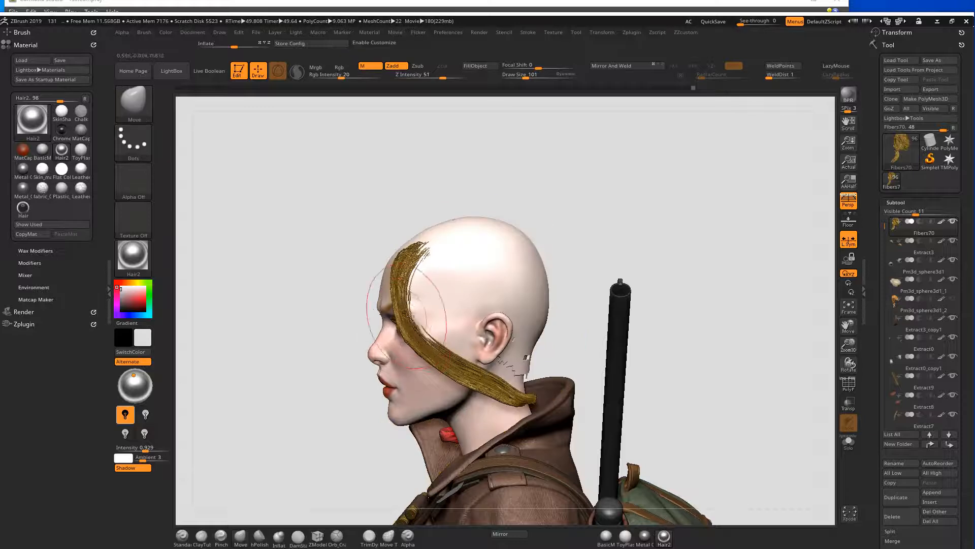
pyautogui.keyDown('ctrl'); pyautogui.keyDown('shift'); pyautogui.click(650, 226); pyautogui.keyUp('shift'); pyautogui.keyUp('ctrl')
# Step: Examine the shape, parting and volume of the FiberMesh hair from the front and both sides
pyautogui.moveTo(668, 230)
pyautogui.mouseDown()
pyautogui.moveTo(615, 234)
pyautogui.moveTo(598, 251)
pyautogui.moveTo(646, 269)
pyautogui.moveTo(627, 253)
pyautogui.moveTo(594, 279)
pyautogui.moveTo(619, 292)
pyautogui.moveTo(556, 277)
pyautogui.moveTo(588, 239)
pyautogui.mouseUp()
pyautogui.keyDown('alt'); pyautogui.moveTo(472, 231); pyautogui.dragTo(589, 228); pyautogui.keyUp('alt')
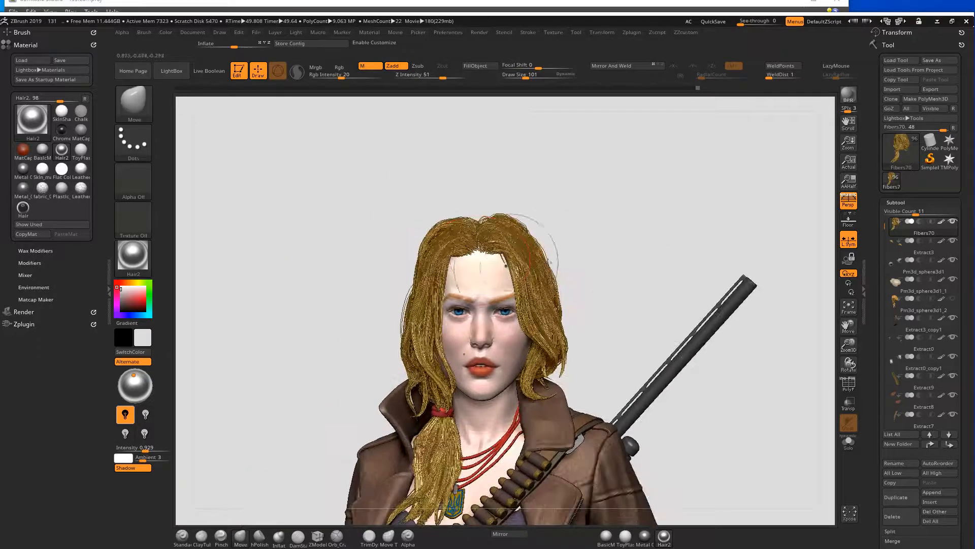
pyautogui.moveTo(640, 256)
pyautogui.keyDown('alt'); pyautogui.mouseDown()
pyautogui.moveTo(631, 268)
pyautogui.moveTo(599, 252)
pyautogui.moveTo(617, 270)
pyautogui.mouseUp(); pyautogui.keyUp('alt')
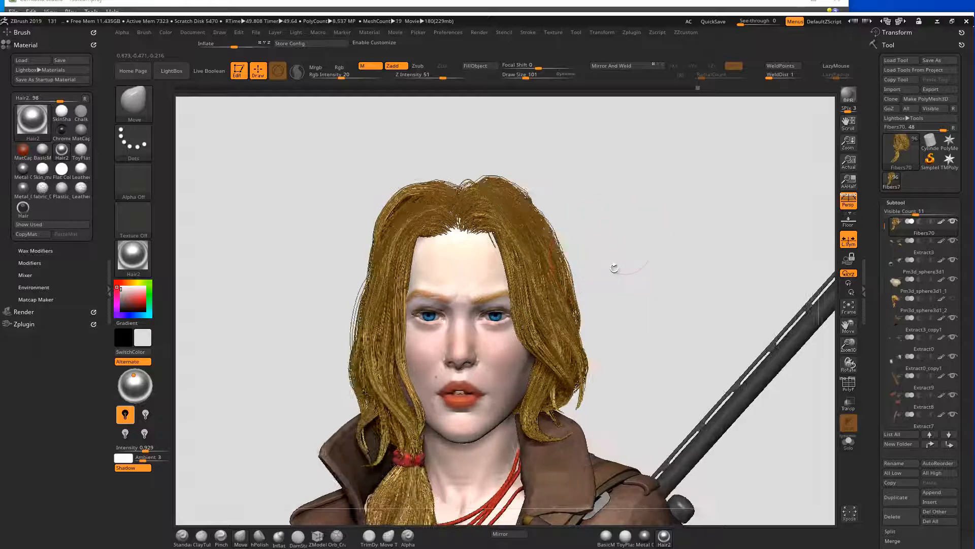
pyautogui.moveTo(663, 227)
pyautogui.mouseDown()
pyautogui.moveTo(627, 241)
pyautogui.moveTo(537, 206)
pyautogui.mouseUp()
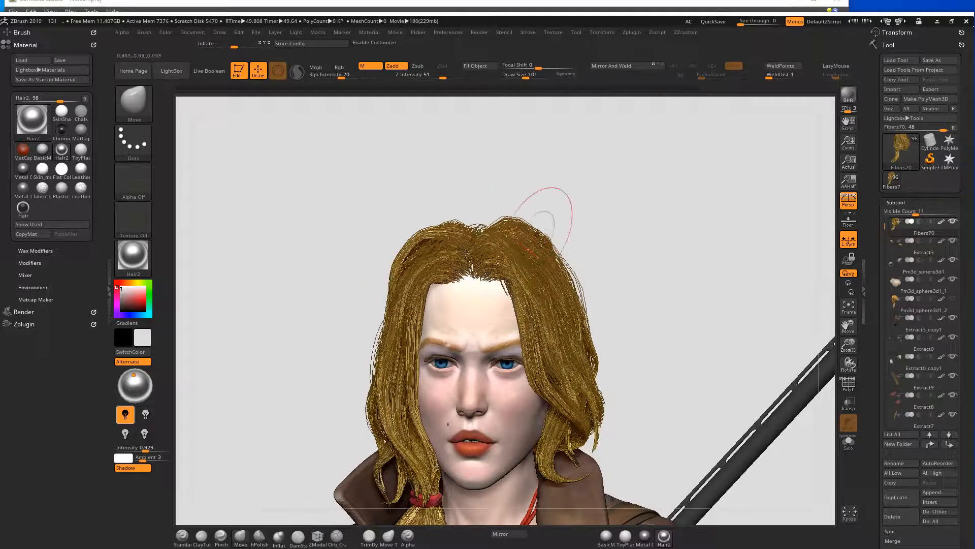
pyautogui.moveTo(601, 218); pyautogui.dragTo(564, 234)
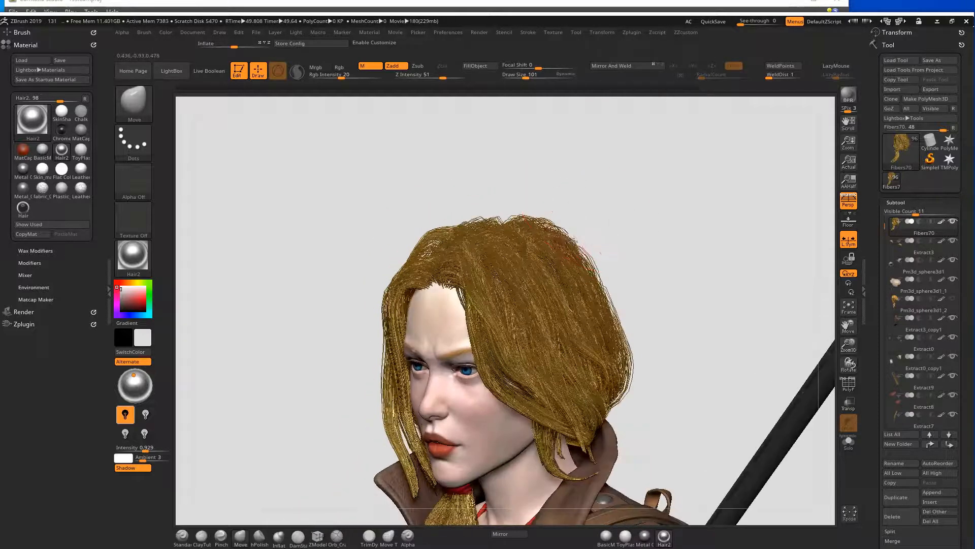
pyautogui.moveTo(540, 159); pyautogui.dragTo(392, 222)
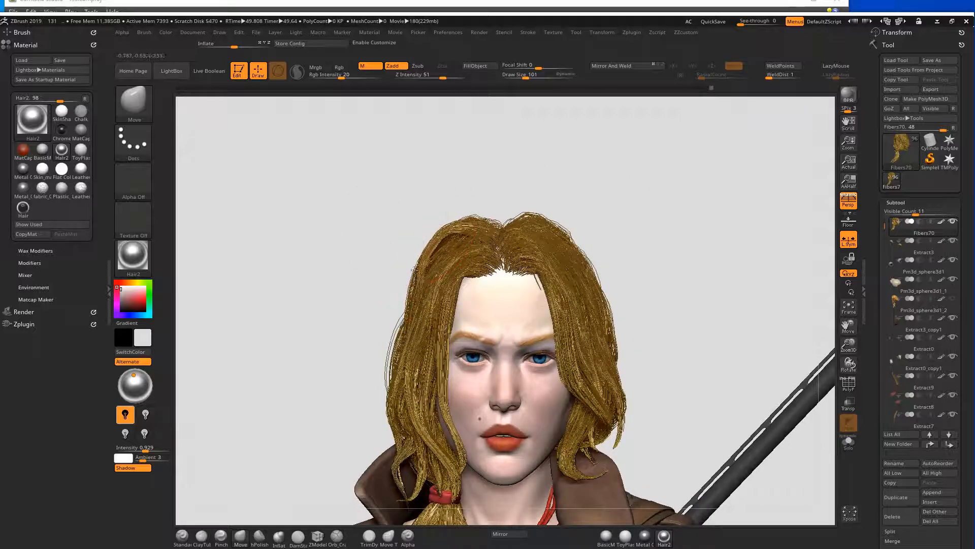
pyautogui.moveTo(359, 261); pyautogui.dragTo(444, 318)
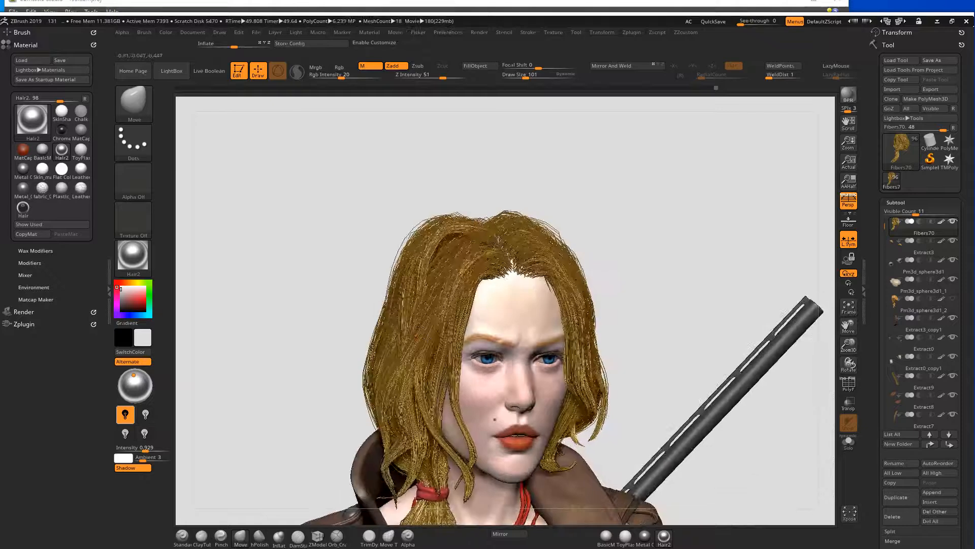
pyautogui.moveTo(333, 302); pyautogui.dragTo(409, 284)
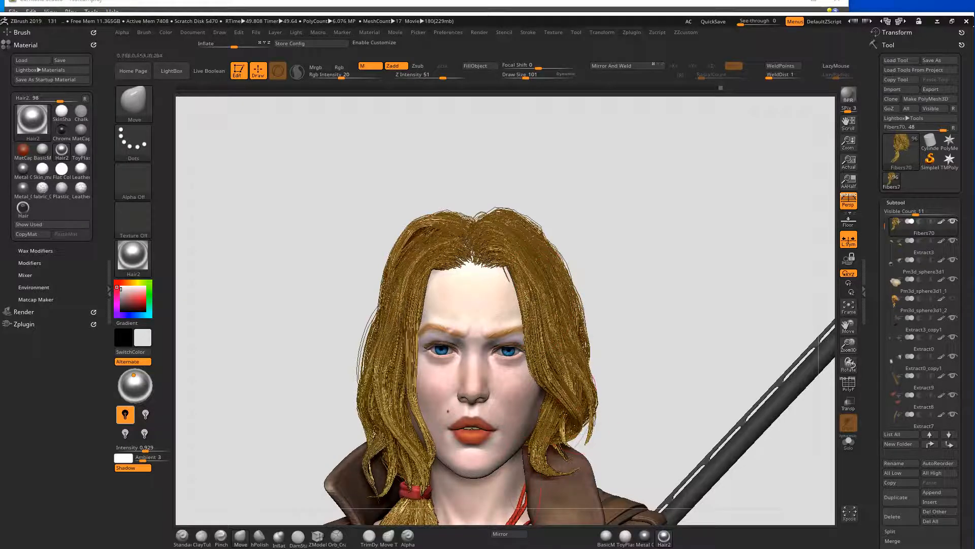
# Step: Choose the GroomColorRoot brush for the FiberMesh hair and sample a golden orange as the painting colour
pyautogui.press('b')
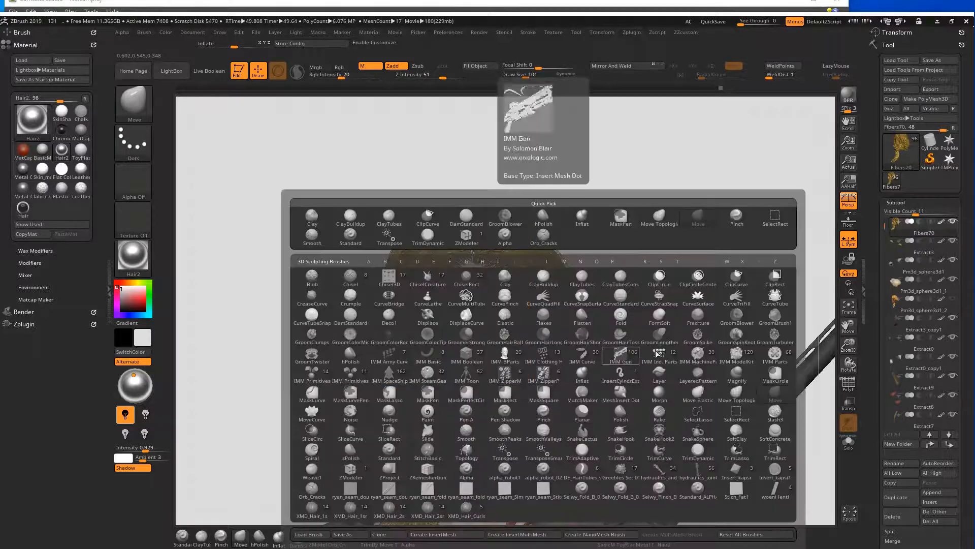
pyautogui.press('g')
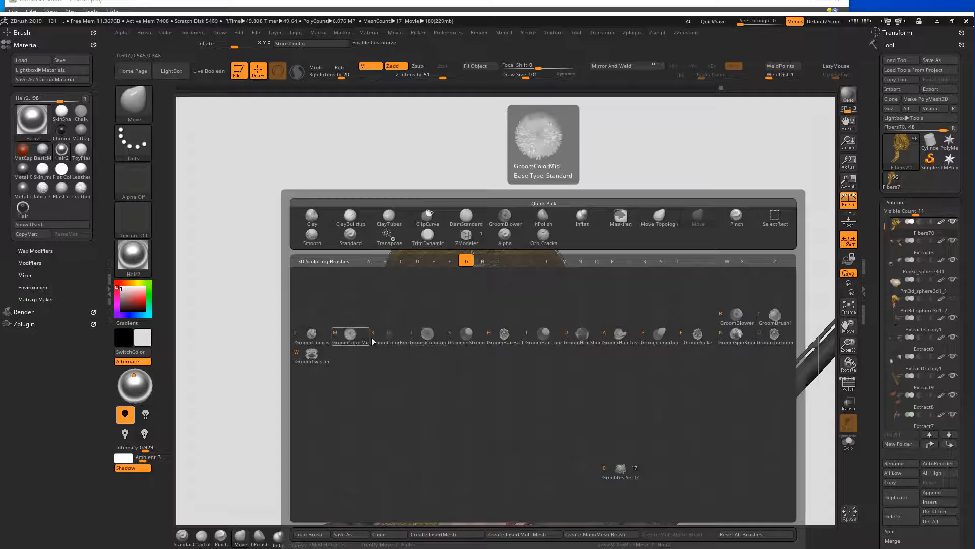
pyautogui.click(401, 339)
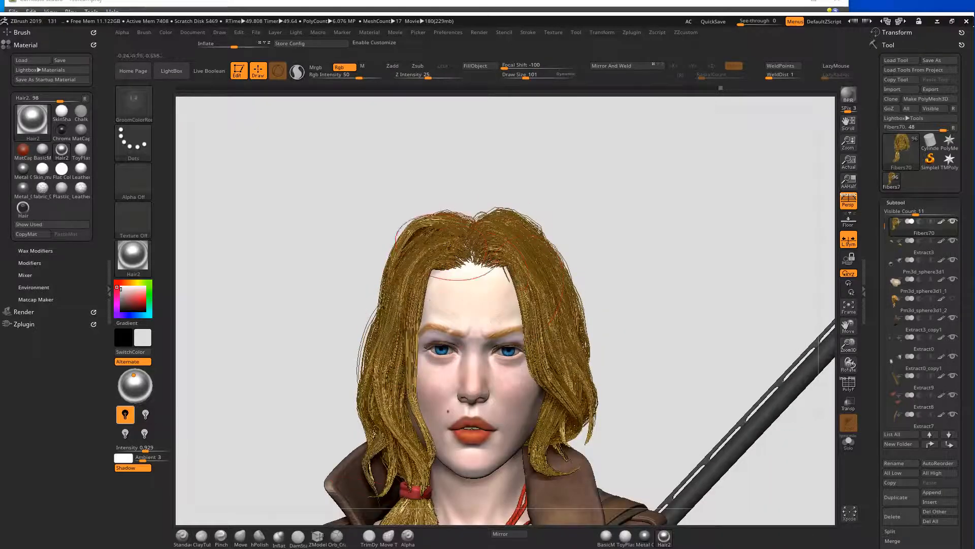
pyautogui.press('c')
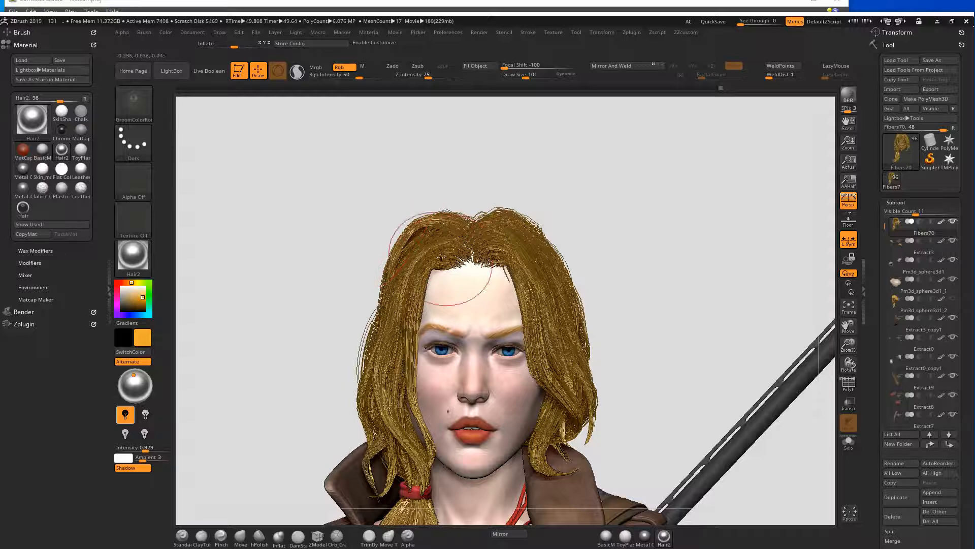
# Step: Switch to the GroomColorTip brush with a pale yellow colour and an Rgb Intensity of 24 for the hair tips
pyautogui.press('b')
pyautogui.press('g')
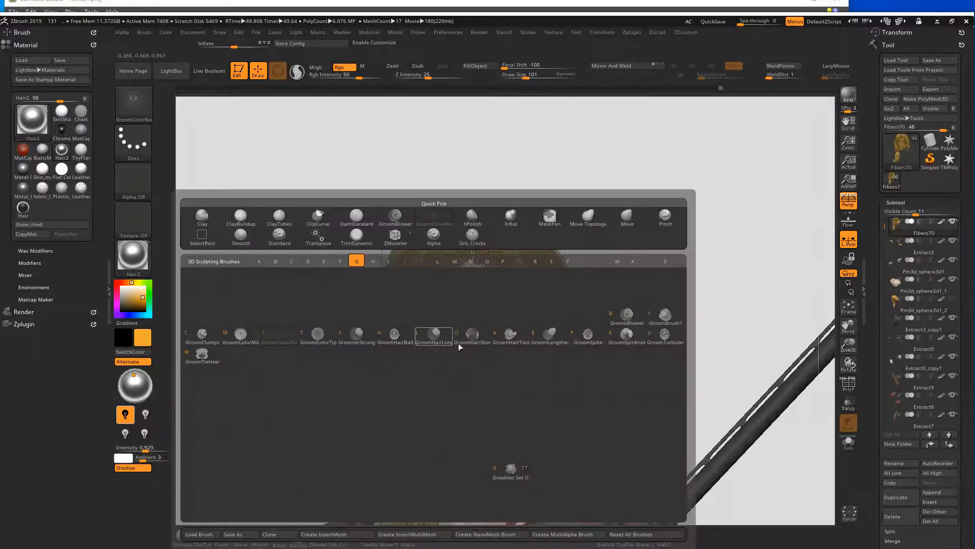
pyautogui.press('t')
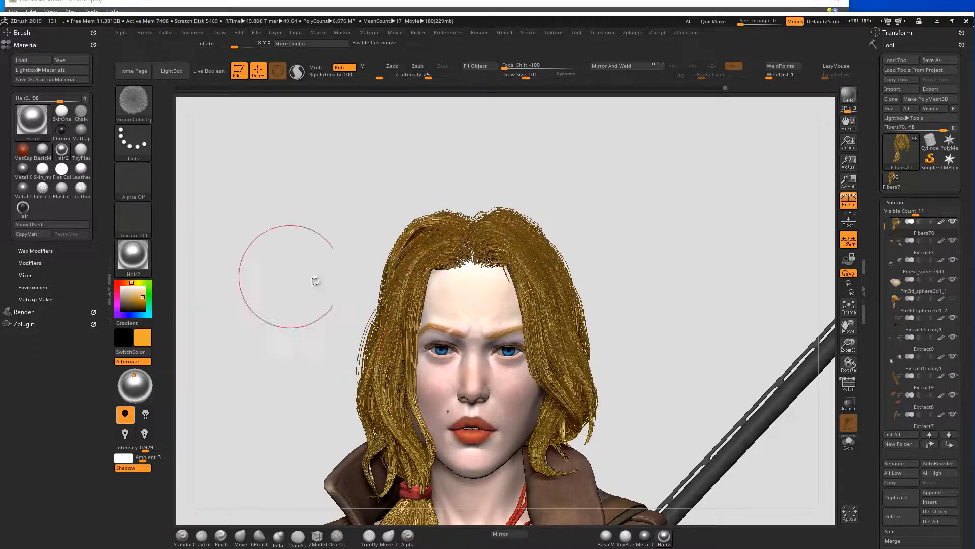
pyautogui.click(136, 293)
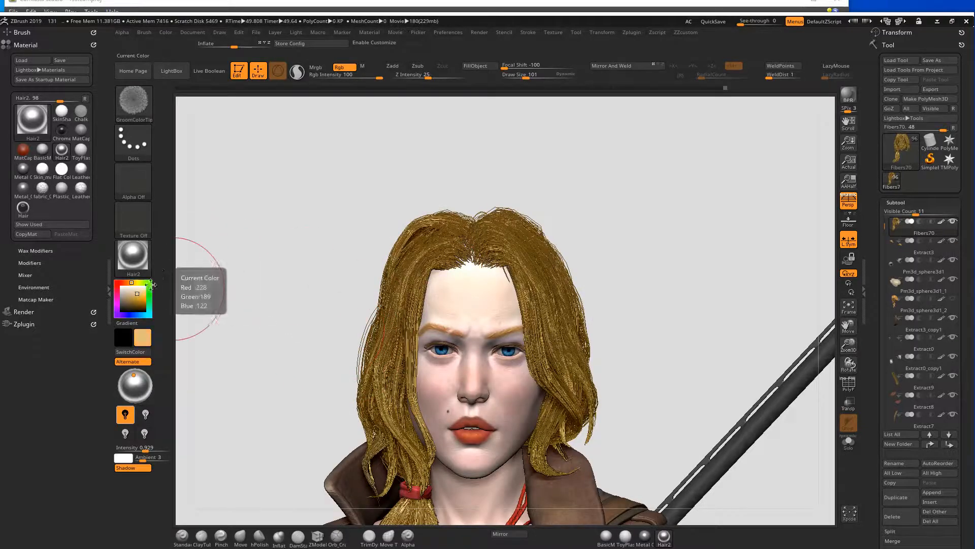
pyautogui.click(135, 283)
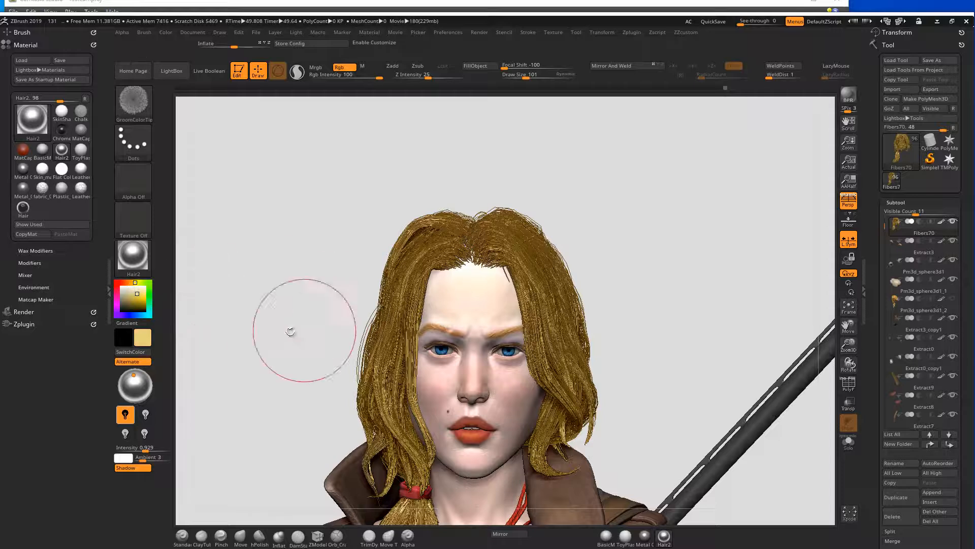
pyautogui.moveTo(285, 322); pyautogui.dragTo(371, 137)
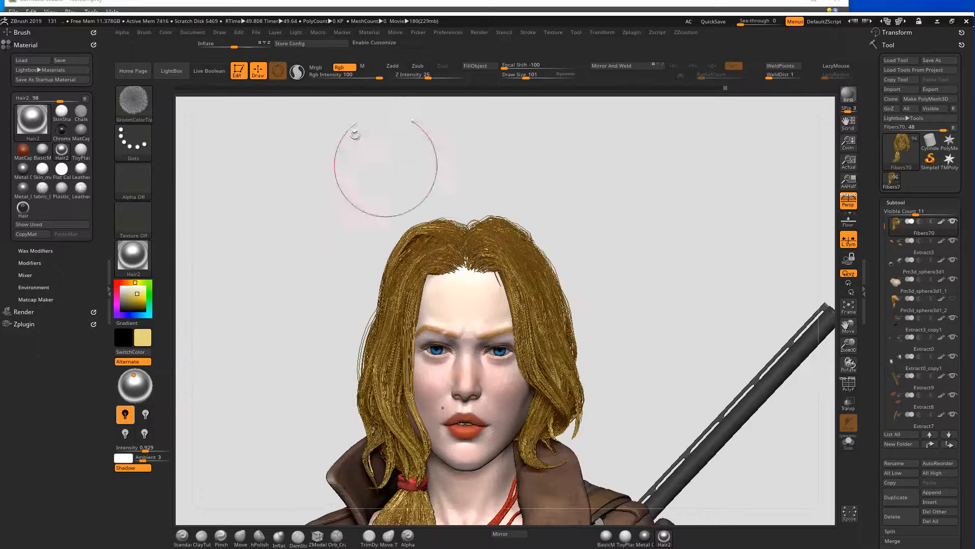
pyautogui.moveTo(359, 75); pyautogui.dragTo(344, 75)
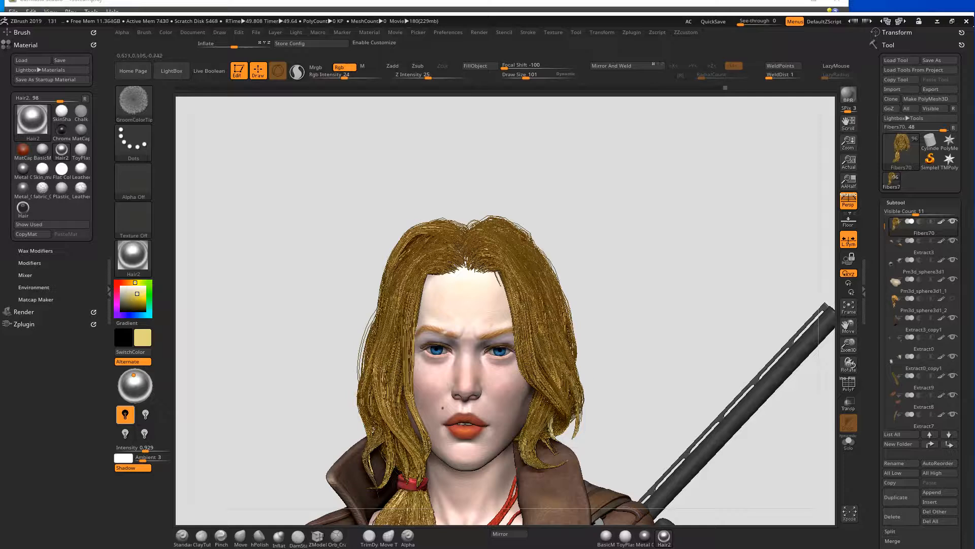
# Step: Show only the hair subtool and isolate one strand group at the lower back of the head
pyautogui.click(848, 441)
pyautogui.moveTo(759, 417); pyautogui.dragTo(548, 340)
pyautogui.moveTo(718, 361); pyautogui.dragTo(623, 358)
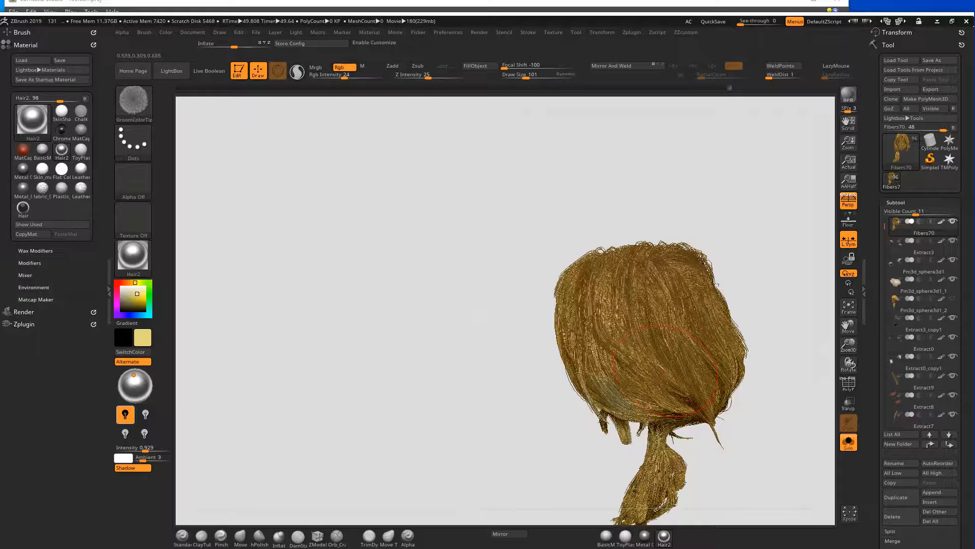
pyautogui.moveTo(544, 435); pyautogui.dragTo(587, 356)
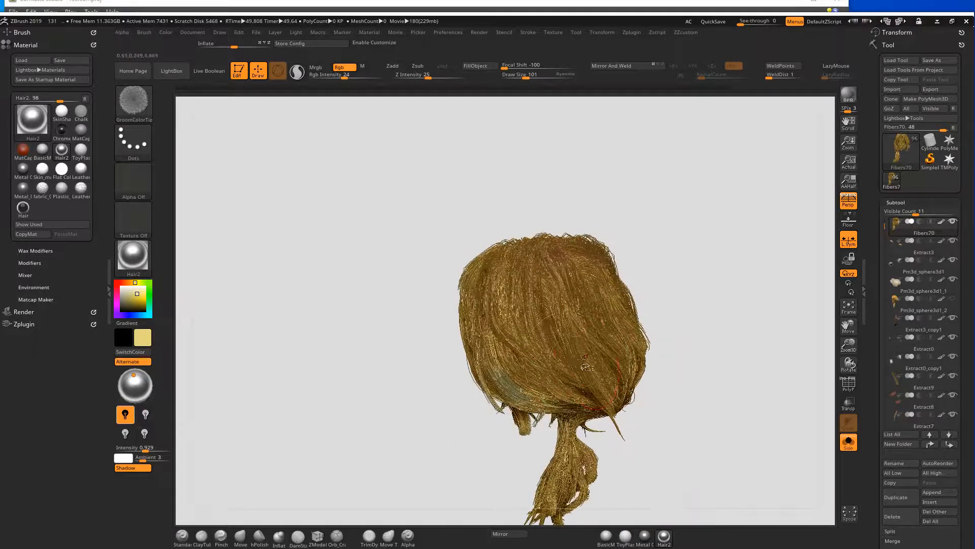
pyautogui.keyDown('ctrl'); pyautogui.keyDown('shift'); pyautogui.click(619, 394); pyautogui.keyUp('shift'); pyautogui.keyUp('ctrl')
pyautogui.moveTo(553, 422)
pyautogui.mouseDown()
pyautogui.moveTo(751, 375)
pyautogui.moveTo(799, 375)
pyautogui.moveTo(771, 386)
pyautogui.mouseUp()
pyautogui.moveTo(549, 435); pyautogui.dragTo(447, 405)
# Step: Tint the tips of the isolated strand group green and change the tip colour to light orange
pyautogui.click(142, 297)
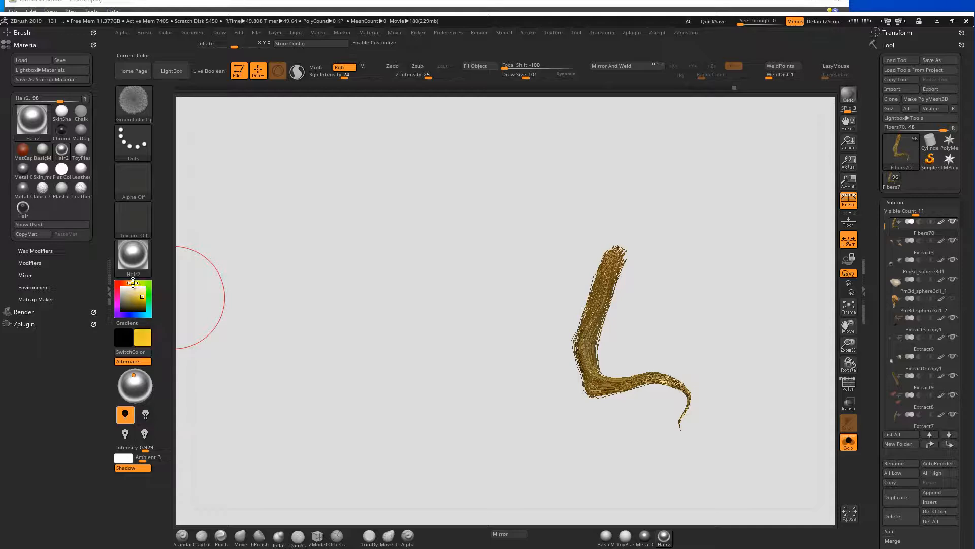
pyautogui.click(148, 296)
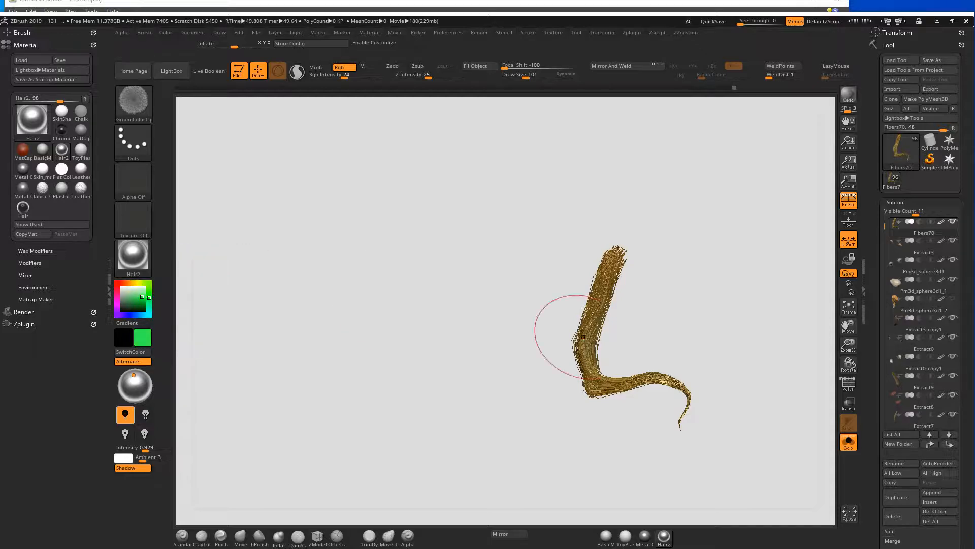
pyautogui.moveTo(673, 344); pyautogui.dragTo(613, 331)
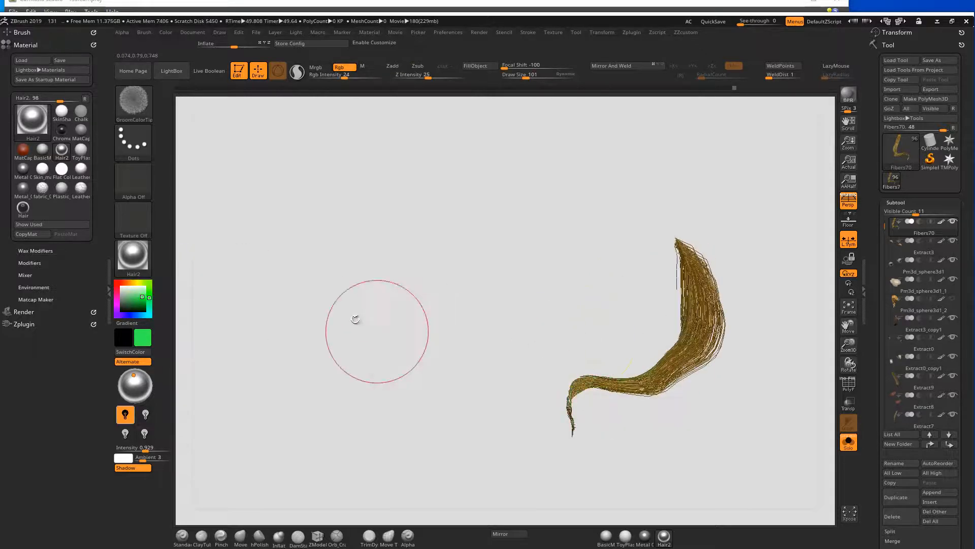
pyautogui.click(129, 283)
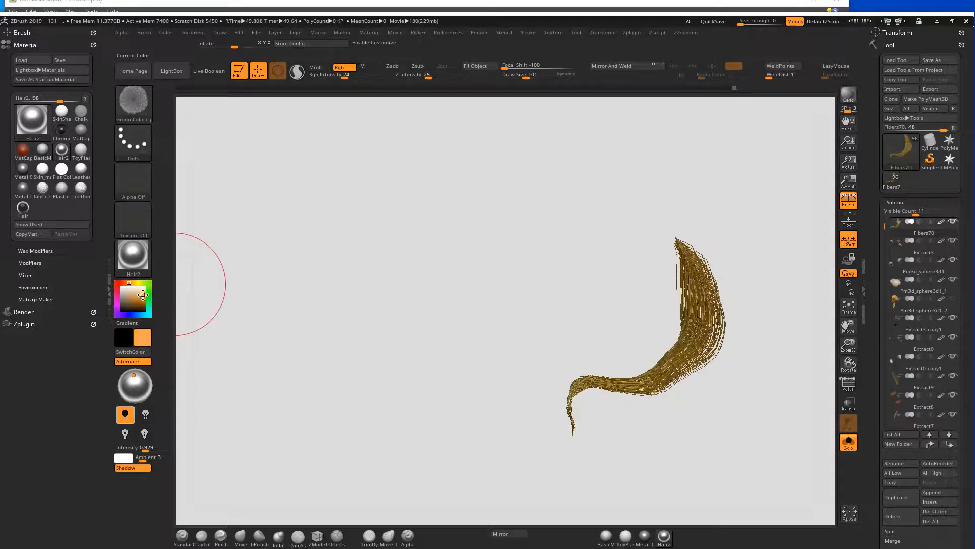
pyautogui.click(132, 282)
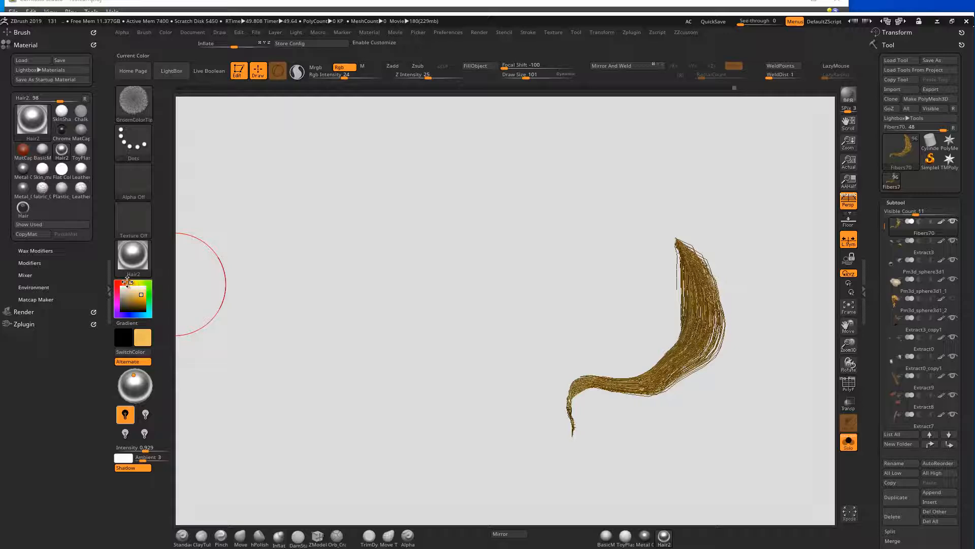
pyautogui.moveTo(447, 287); pyautogui.dragTo(501, 283)
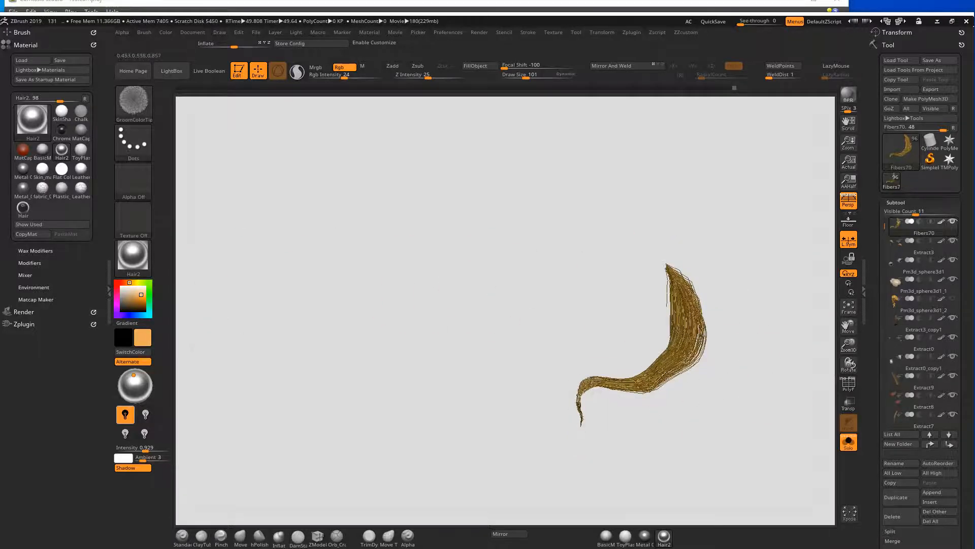
# Step: Bring back the whole character with all hair strand groups and check the hair colour from both sides and the front
pyautogui.click(848, 441)
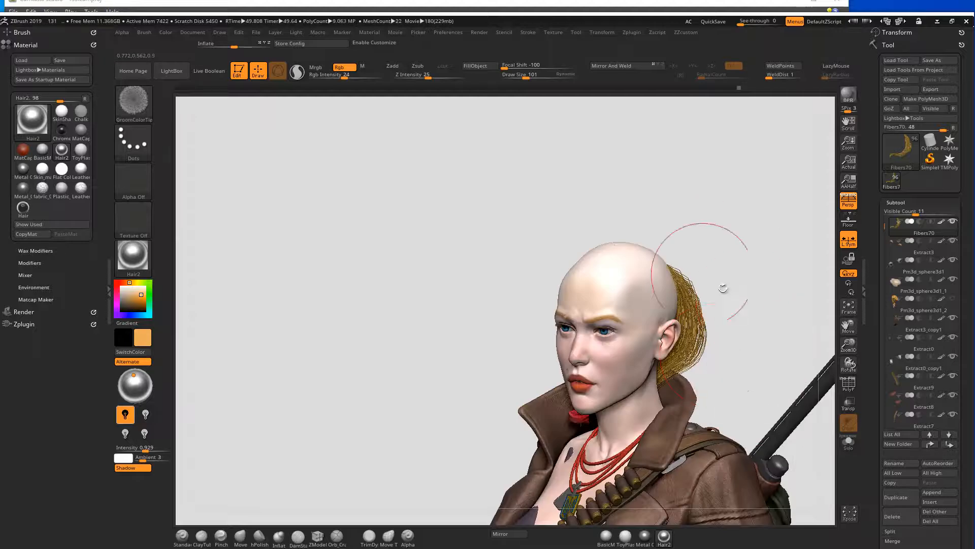
pyautogui.keyDown('ctrl'); pyautogui.keyDown('shift'); pyautogui.click(738, 308); pyautogui.keyUp('shift'); pyautogui.keyUp('ctrl')
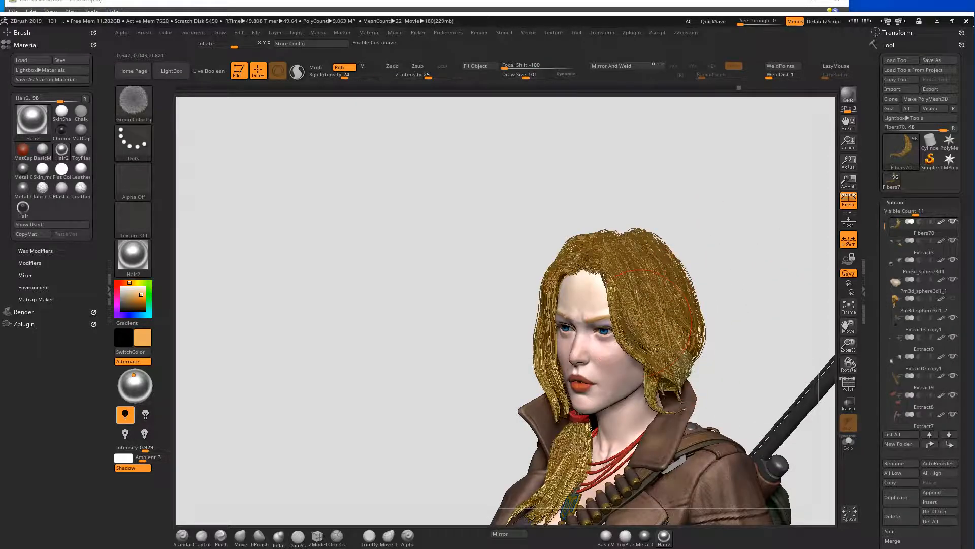
pyautogui.moveTo(736, 337); pyautogui.dragTo(709, 364)
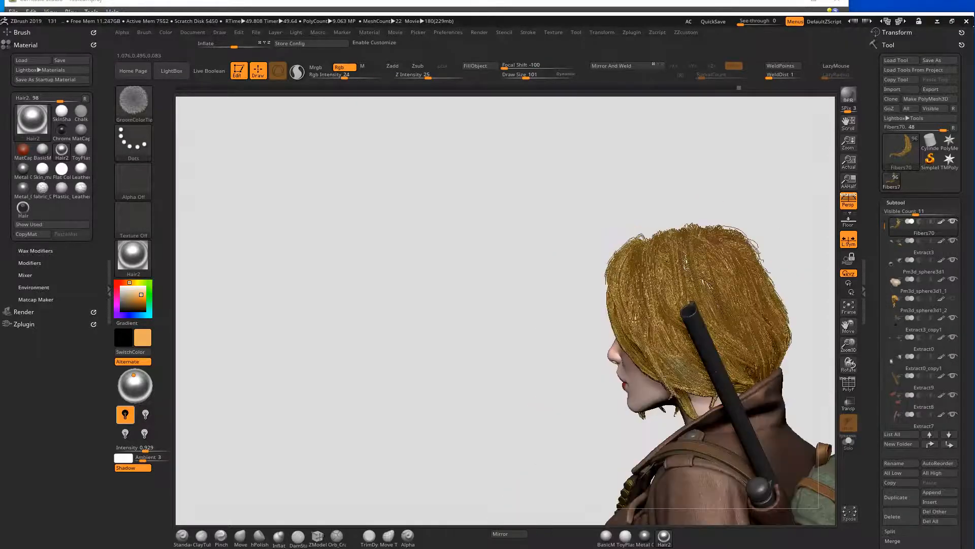
pyautogui.moveTo(577, 351); pyautogui.dragTo(655, 351)
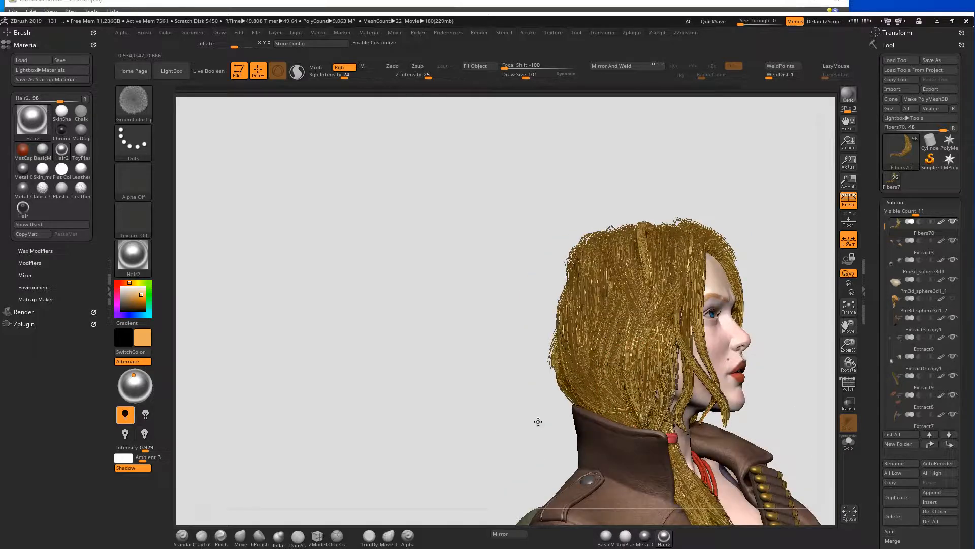
pyautogui.moveTo(399, 298); pyautogui.dragTo(639, 391)
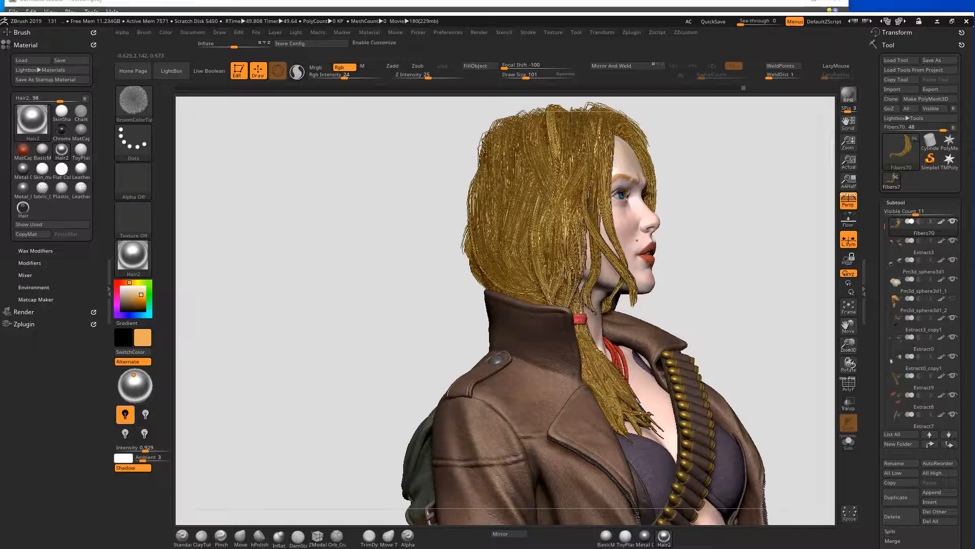
pyautogui.moveTo(772, 305); pyautogui.dragTo(617, 401)
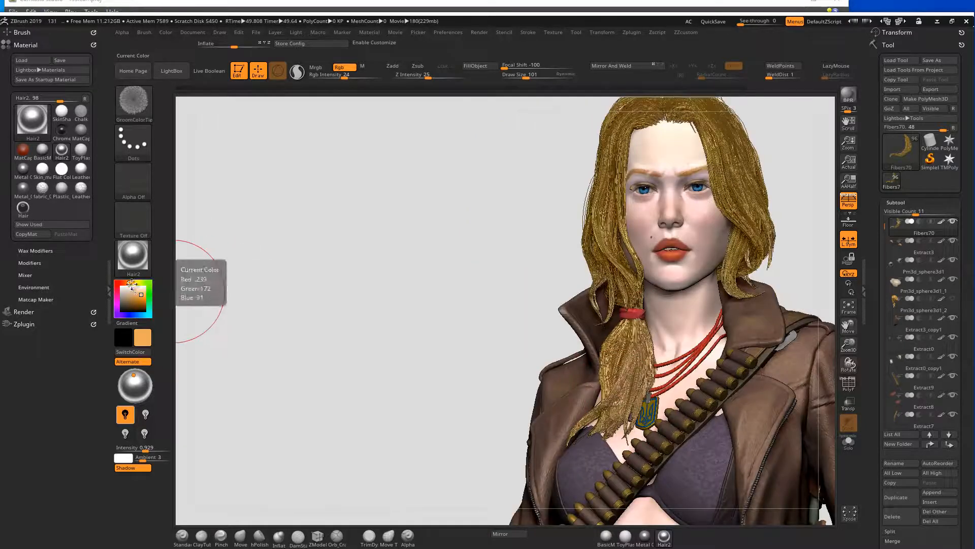
# Step: Change the painting colour to a reddish orange and switch to the GroomColorMid brush with an Rgb Intensity of 6
pyautogui.moveTo(132, 282); pyautogui.dragTo(133, 283)
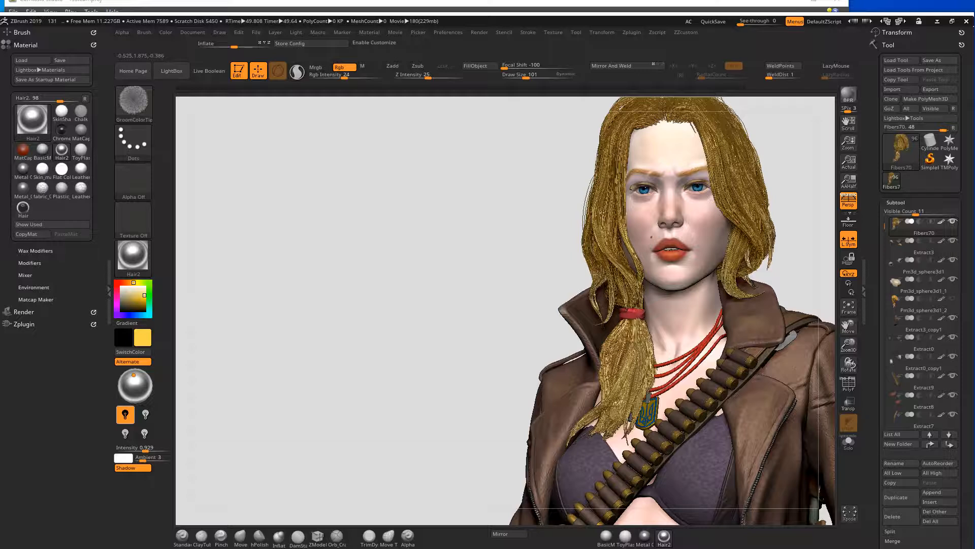
pyautogui.click(128, 283)
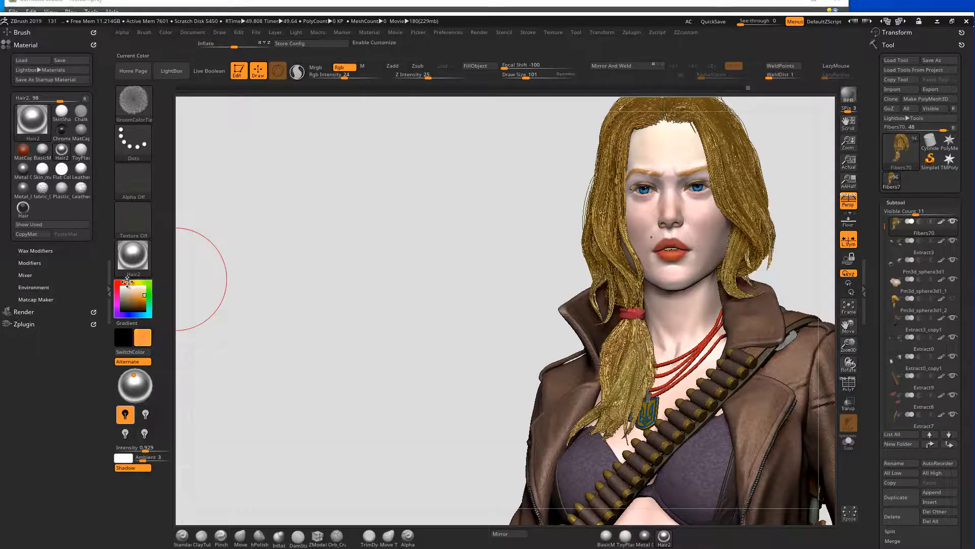
pyautogui.keyDown('alt'); pyautogui.moveTo(436, 239); pyautogui.dragTo(247, 297); pyautogui.keyUp('alt')
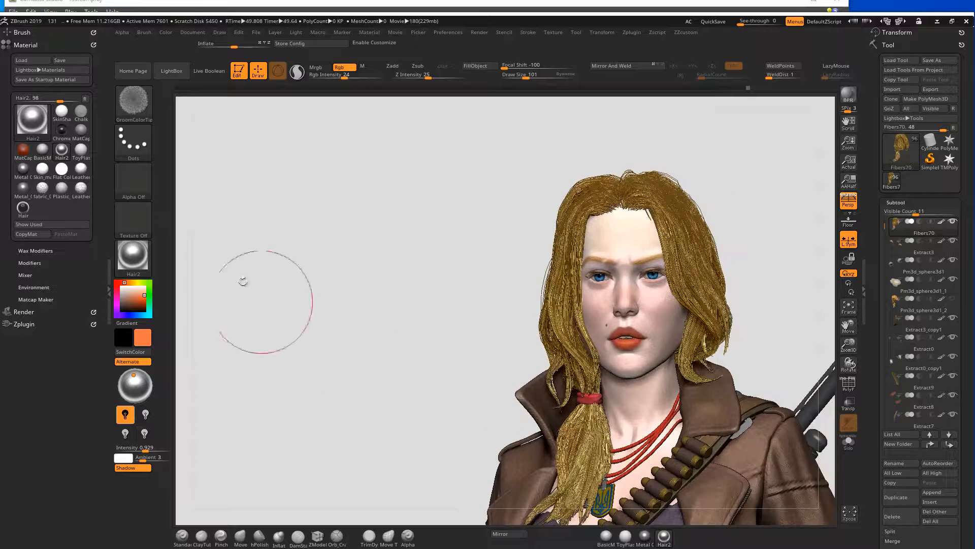
pyautogui.press('b')
pyautogui.press('g')
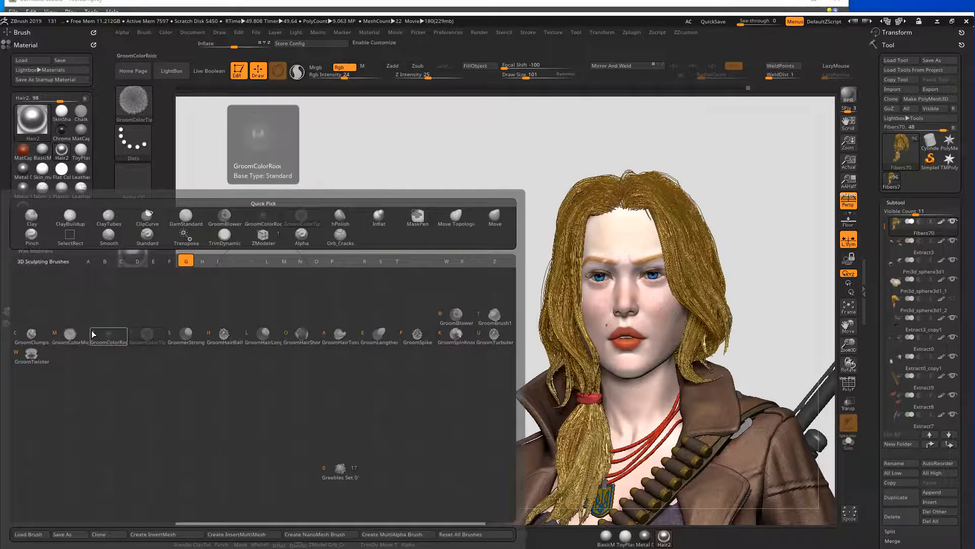
pyautogui.click(70, 334)
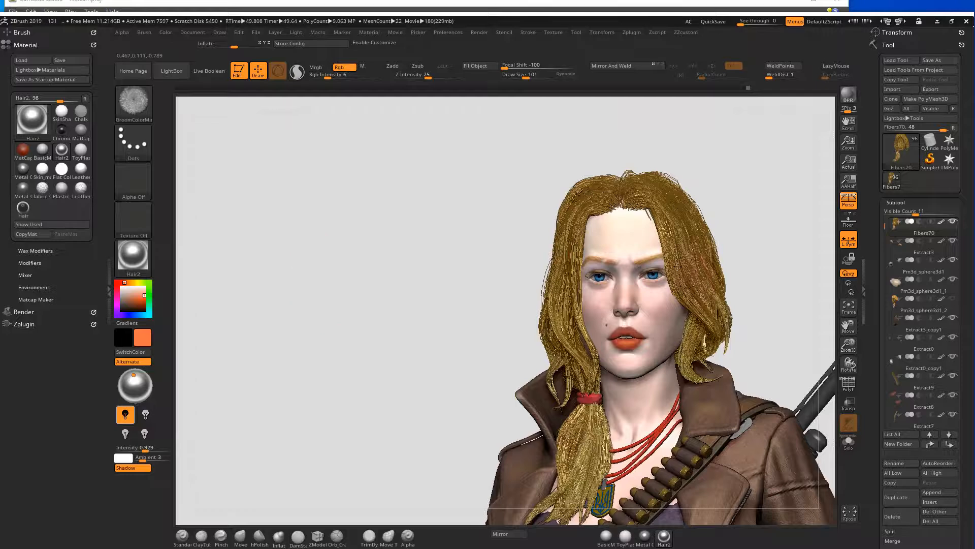
# Step: Tint the middle lengths of the hair softly reddish orange around the sides, back and front of the head
pyautogui.moveTo(457, 305); pyautogui.dragTo(522, 331)
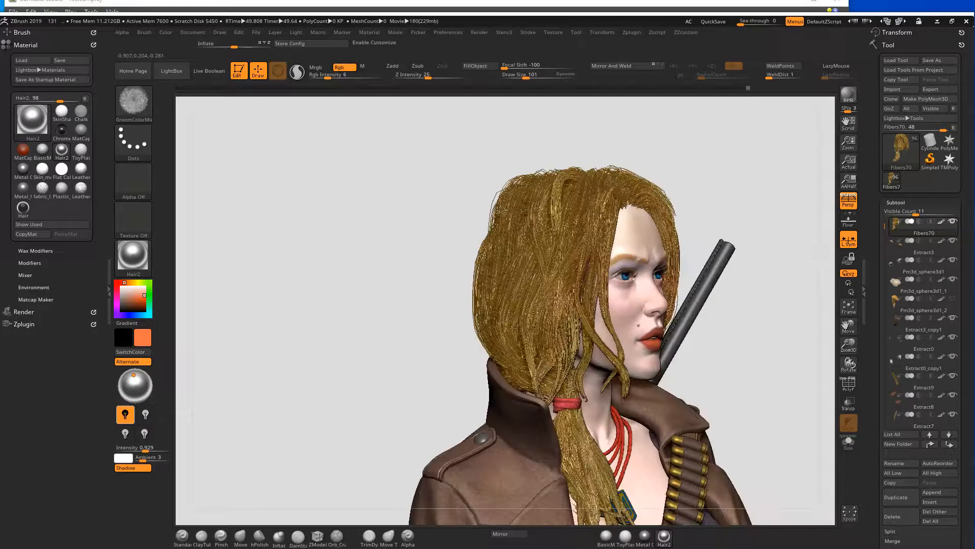
pyautogui.moveTo(461, 293); pyautogui.dragTo(515, 231)
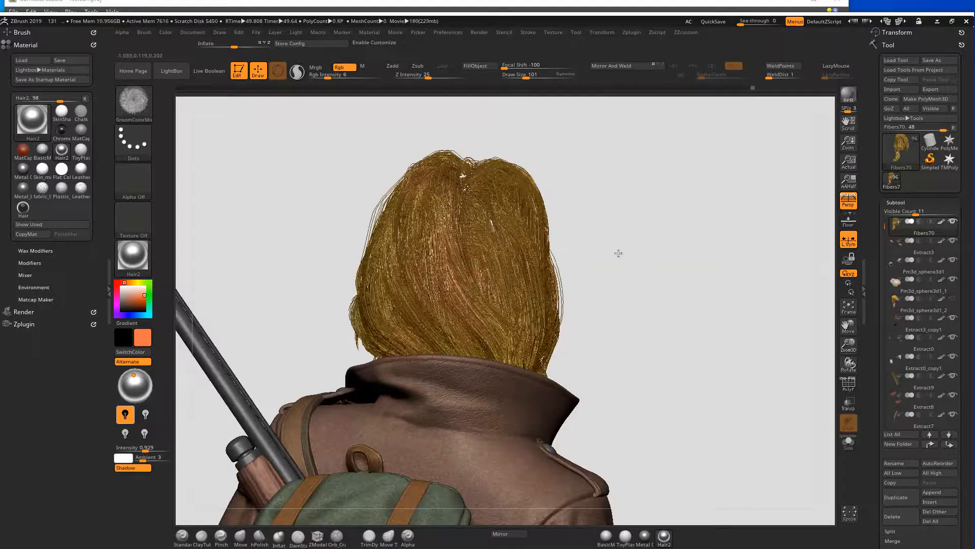
pyautogui.moveTo(708, 283); pyautogui.dragTo(628, 274)
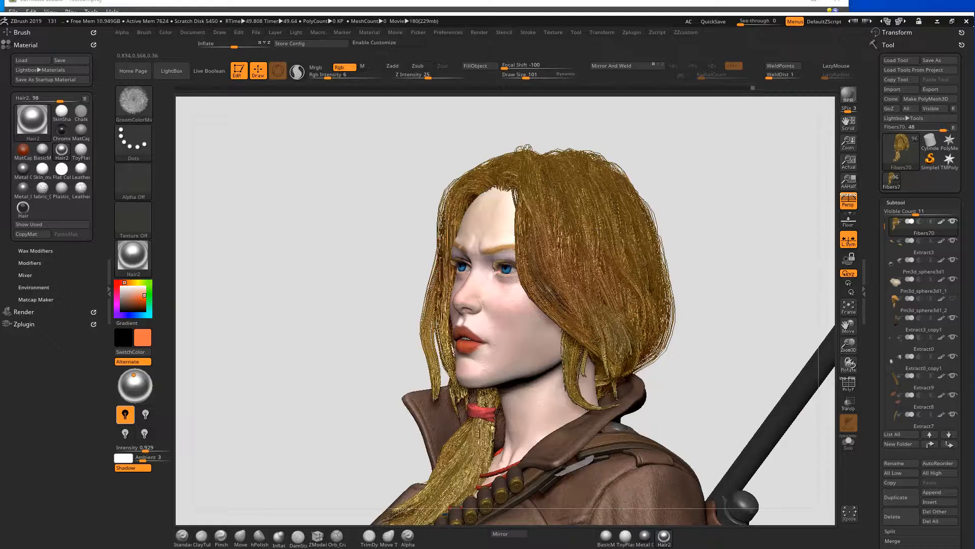
pyautogui.moveTo(682, 290); pyautogui.dragTo(673, 333)
pyautogui.moveTo(606, 201); pyautogui.dragTo(755, 246)
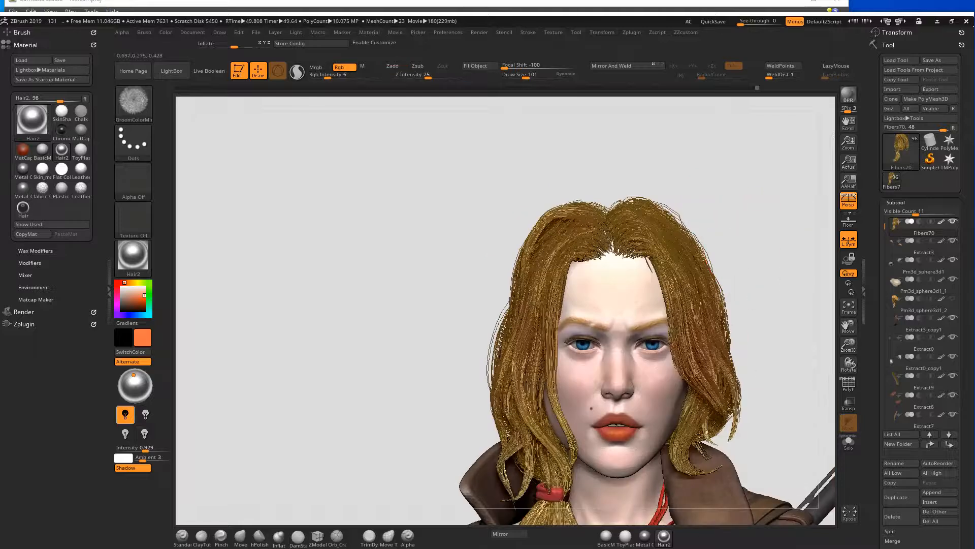
pyautogui.keyDown('alt'); pyautogui.moveTo(416, 281); pyautogui.dragTo(382, 145); pyautogui.keyUp('alt')
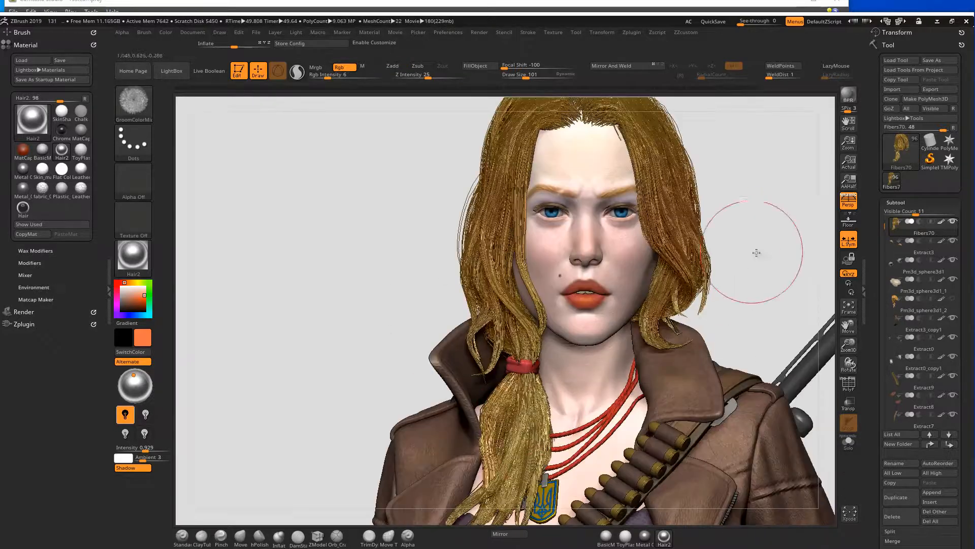
pyautogui.keyDown('ctrl'); pyautogui.moveTo(647, 243); pyautogui.dragTo(551, 364, button='right'); pyautogui.keyUp('ctrl')
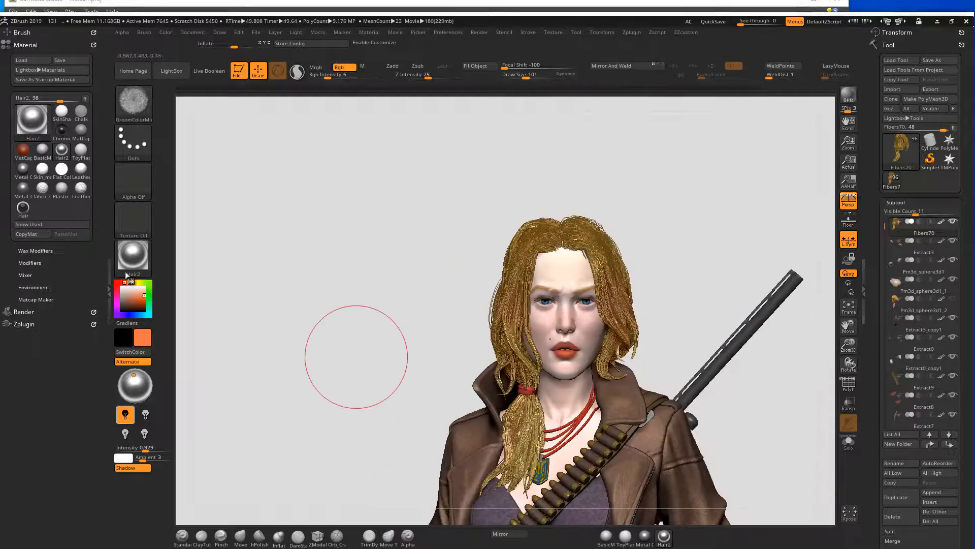
# Step: Change the painting colour to yellow and softly tint the middle lengths of the hair at the side and front
pyautogui.click(144, 288)
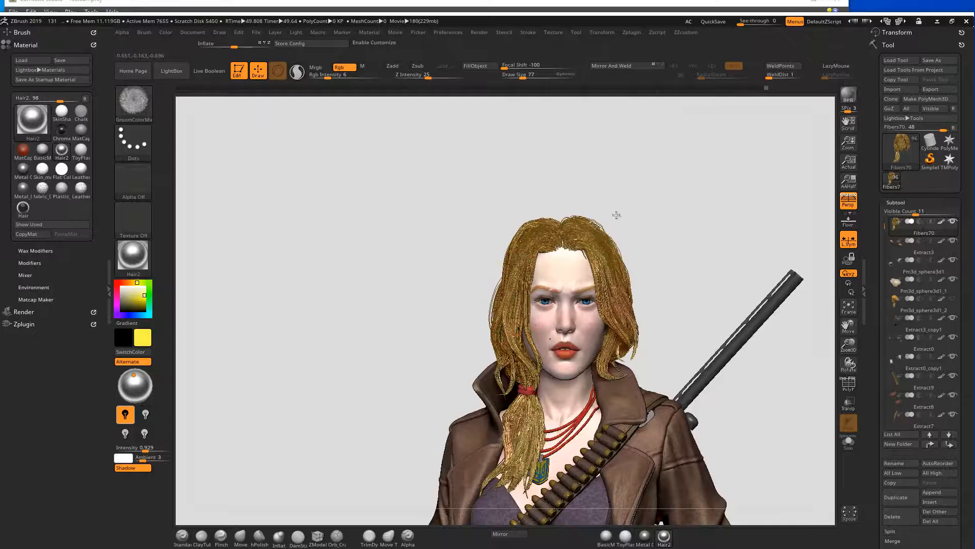
pyautogui.moveTo(593, 293); pyautogui.dragTo(552, 263, button='right')
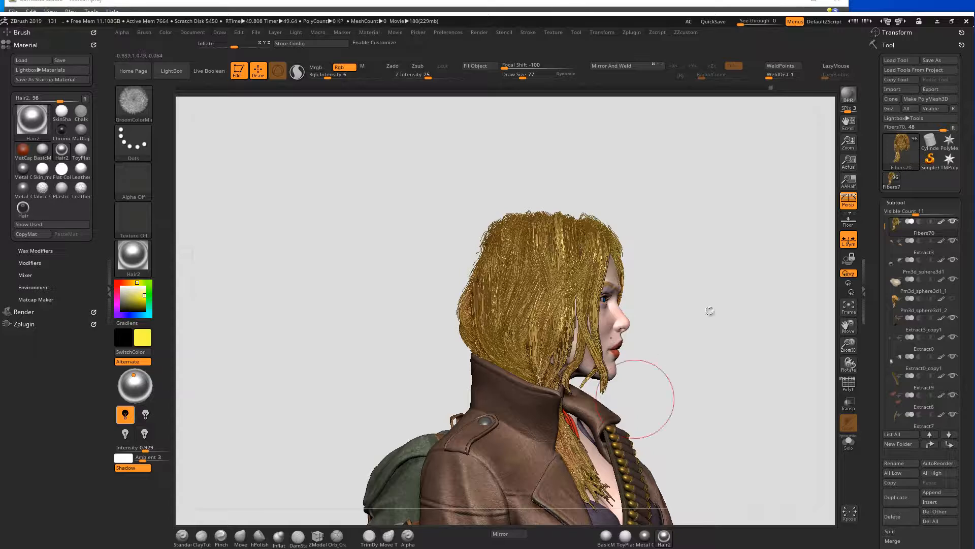
pyautogui.moveTo(662, 358); pyautogui.dragTo(529, 324, button='right')
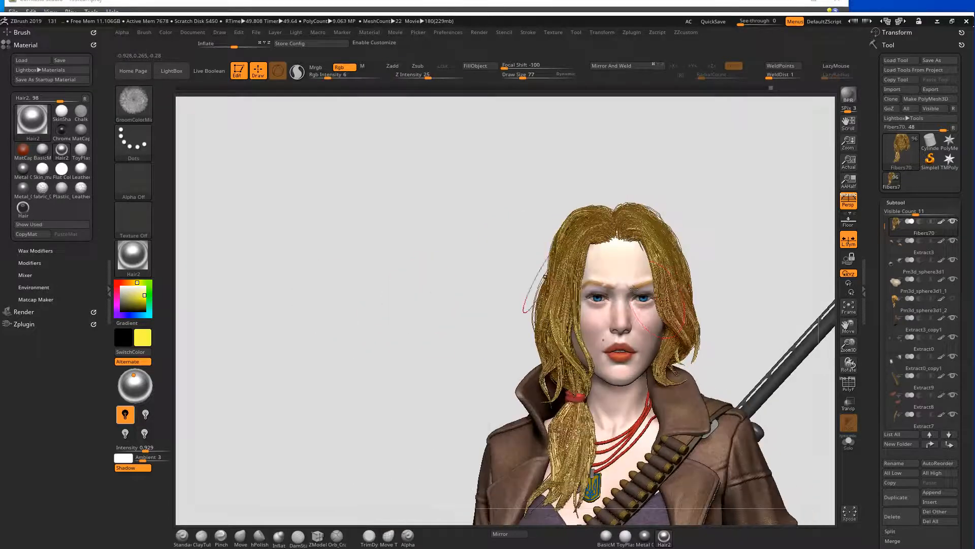
# Step: Change the painting colour to orange and softly tint the middle lengths of the hair along both sides and the back
pyautogui.click(126, 282)
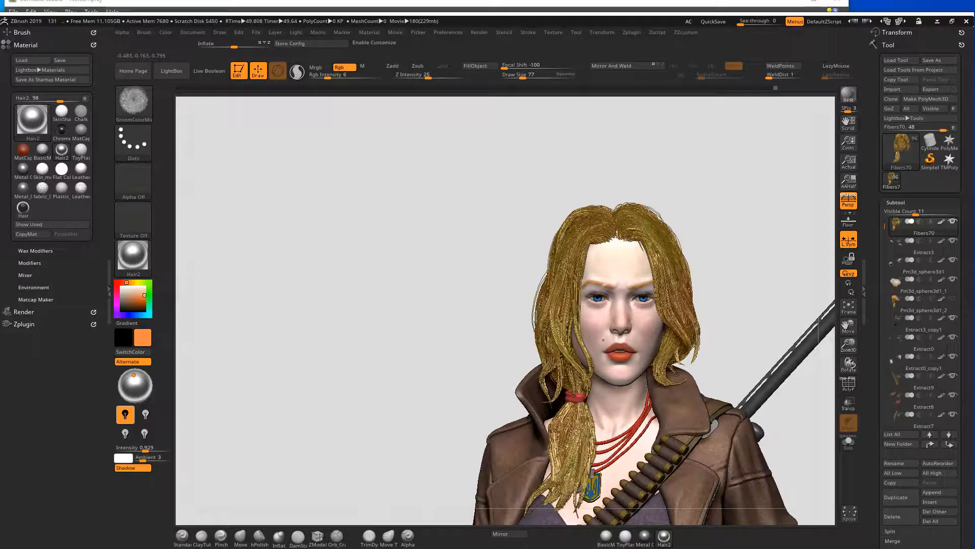
pyautogui.moveTo(766, 266); pyautogui.dragTo(633, 226)
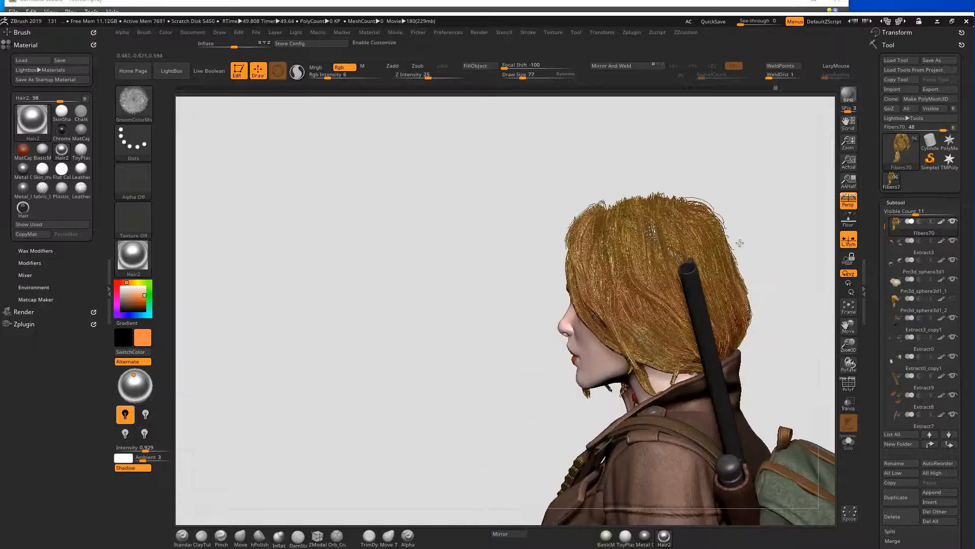
pyautogui.moveTo(731, 264); pyautogui.dragTo(635, 238)
pyautogui.moveTo(591, 267)
pyautogui.mouseDown()
pyautogui.moveTo(562, 265)
pyautogui.moveTo(588, 272)
pyautogui.mouseUp()
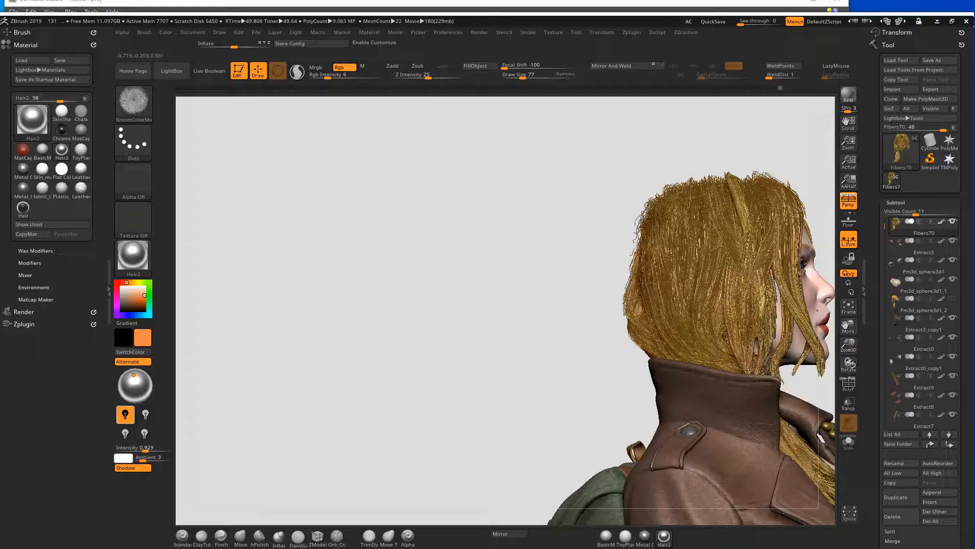
pyautogui.keyDown('alt'); pyautogui.moveTo(506, 281); pyautogui.dragTo(476, 285); pyautogui.keyUp('alt')
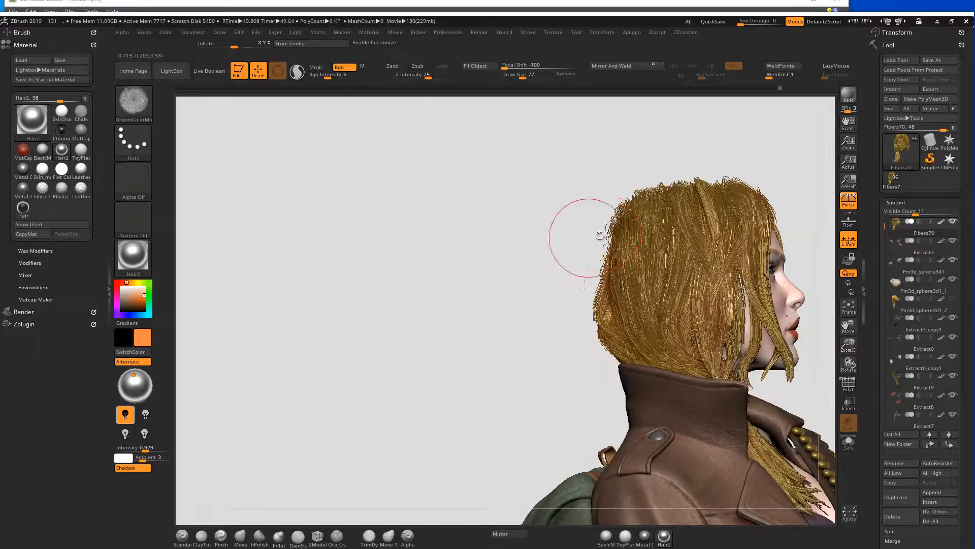
pyautogui.keyDown('shift'); pyautogui.moveTo(614, 213); pyautogui.dragTo(603, 241); pyautogui.keyUp('shift')
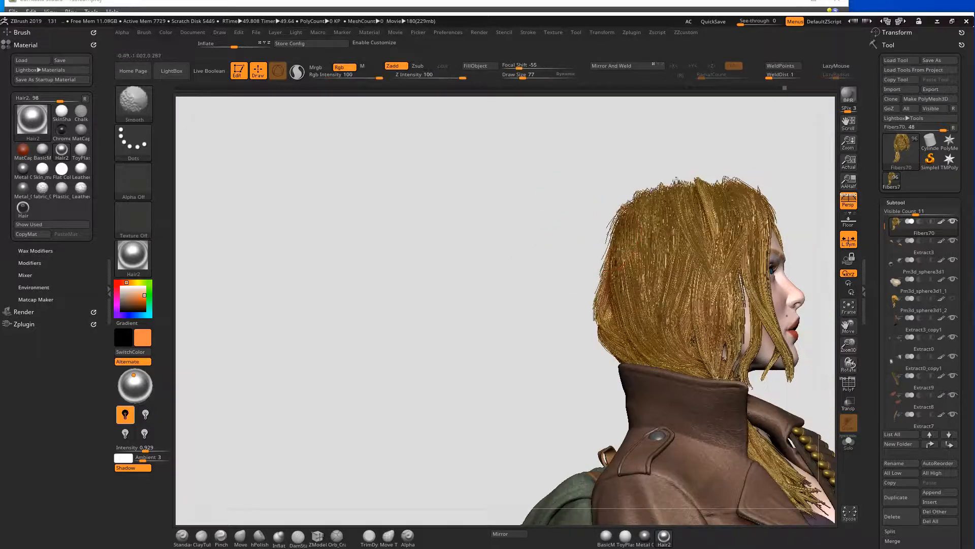
# Step: Tint the hair orange over the crown and around the parting as seen from above and behind
pyautogui.moveTo(777, 196); pyautogui.dragTo(805, 198)
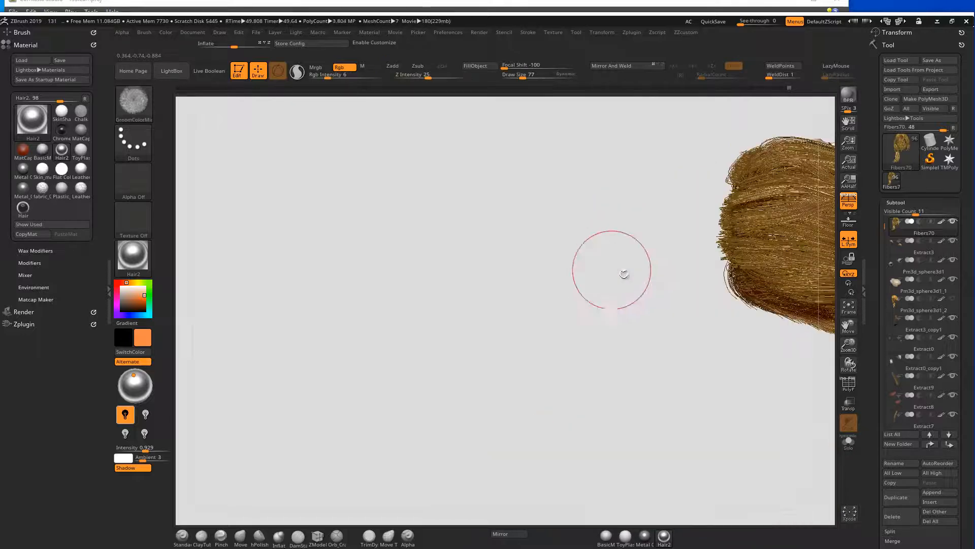
pyautogui.moveTo(623, 272); pyautogui.dragTo(769, 238)
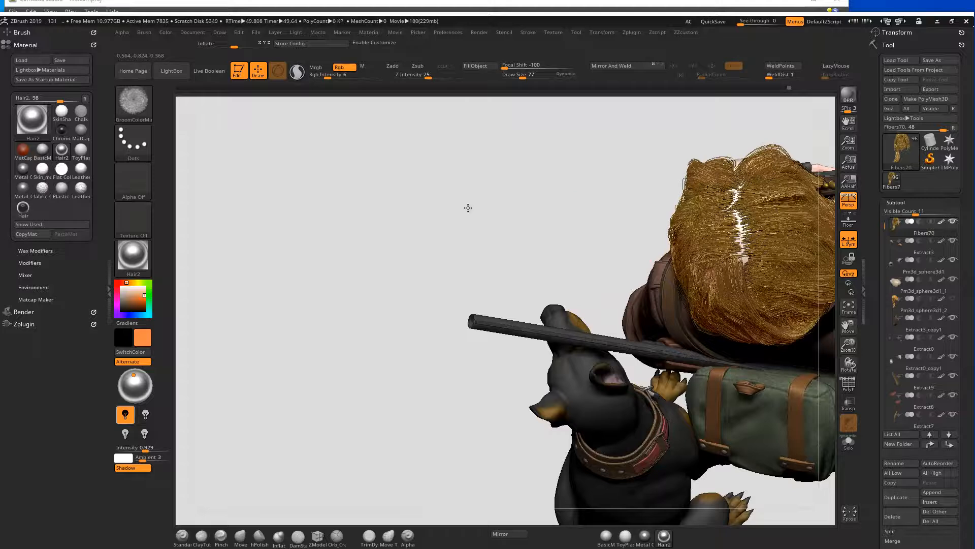
pyautogui.moveTo(466, 208)
pyautogui.mouseDown()
pyautogui.moveTo(559, 196)
pyautogui.moveTo(595, 159)
pyautogui.moveTo(644, 189)
pyautogui.moveTo(725, 194)
pyautogui.moveTo(678, 284)
pyautogui.moveTo(359, 159)
pyautogui.mouseUp()
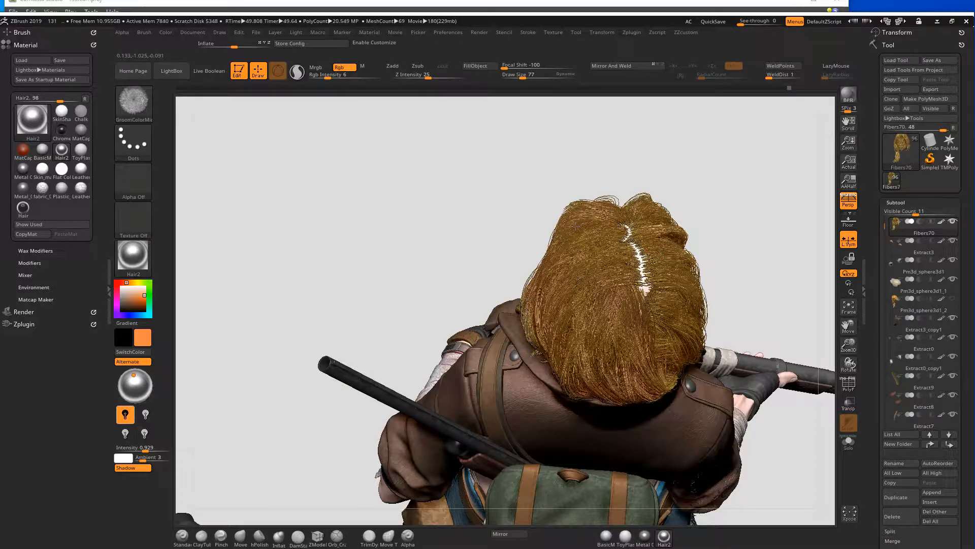
pyautogui.moveTo(734, 174); pyautogui.dragTo(661, 269)
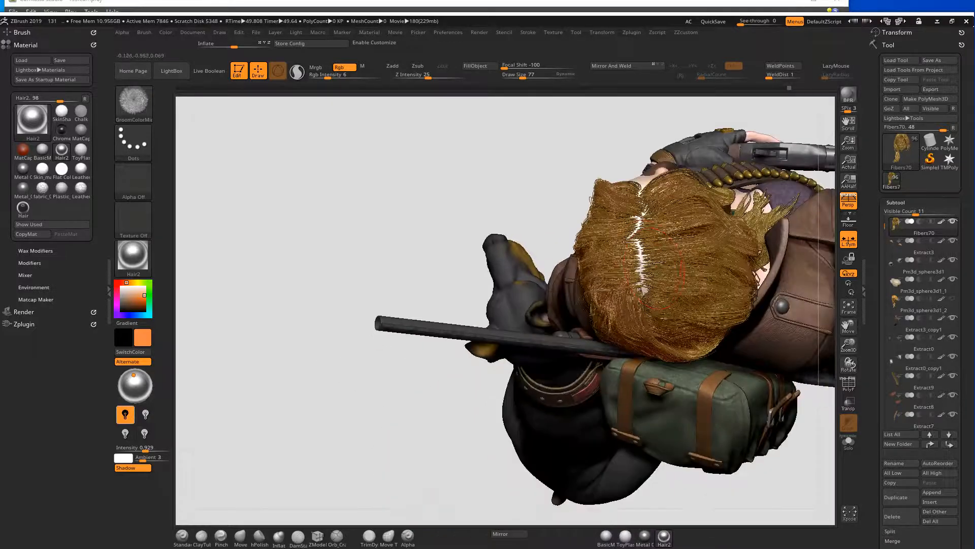
# Step: Isolate one strand group to examine the bare scalp under the parting, and restore all hair strand groups
pyautogui.hotkey('ctrl', 'z')
pyautogui.click(848, 441)
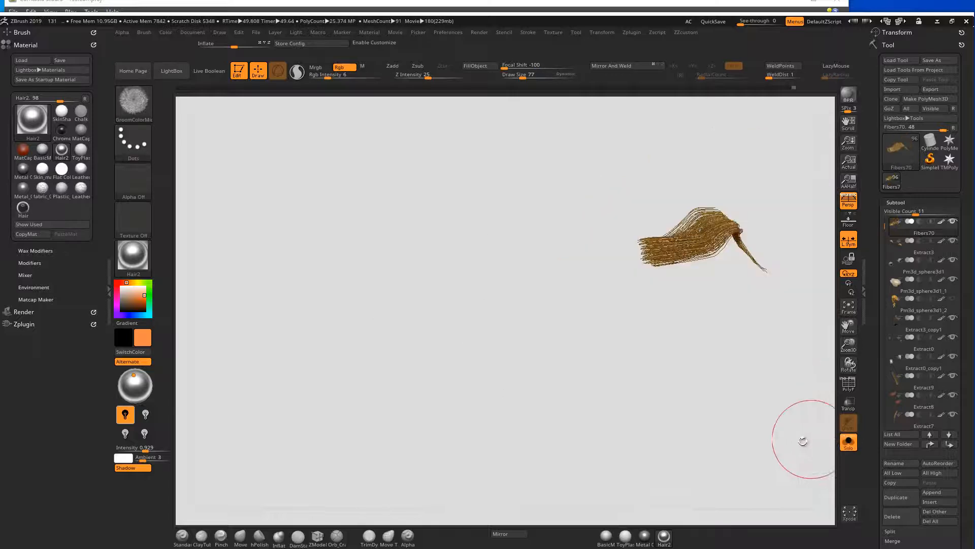
pyautogui.click(848, 441)
pyautogui.hotkey('ctrl', 'shift')
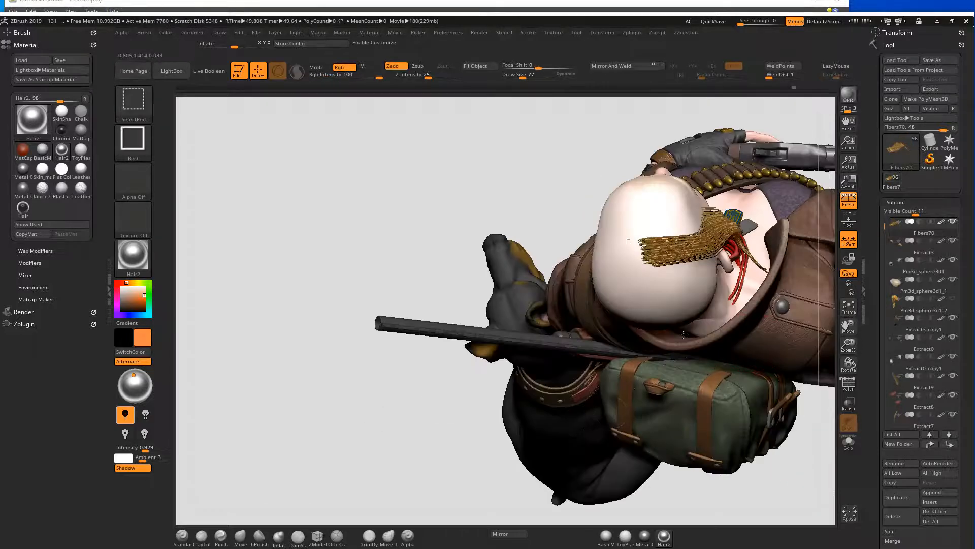
pyautogui.hotkey('ctrl', 'shift', 'z')
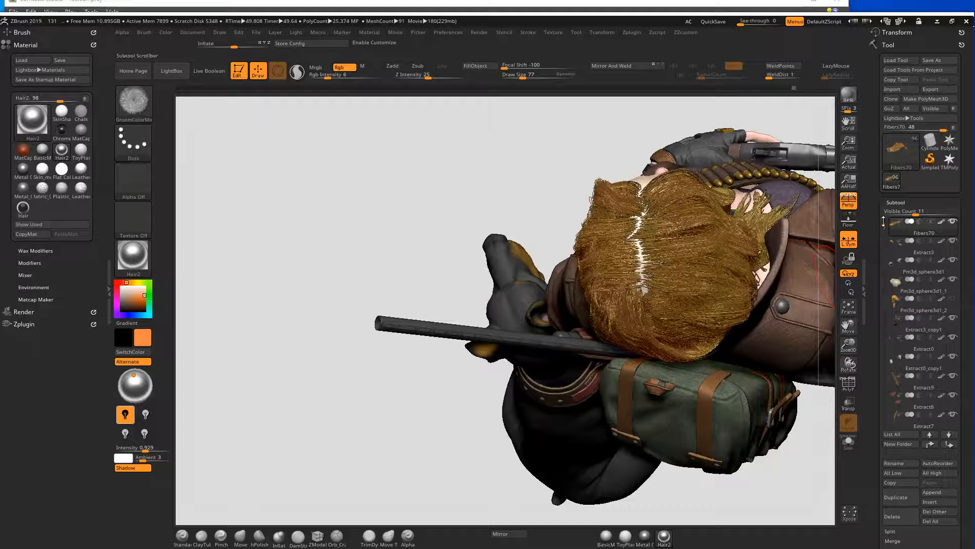
# Step: Make the body subtool 120 active and isolate it in Solo mode
pyautogui.moveTo(883, 224); pyautogui.dragTo(884, 215)
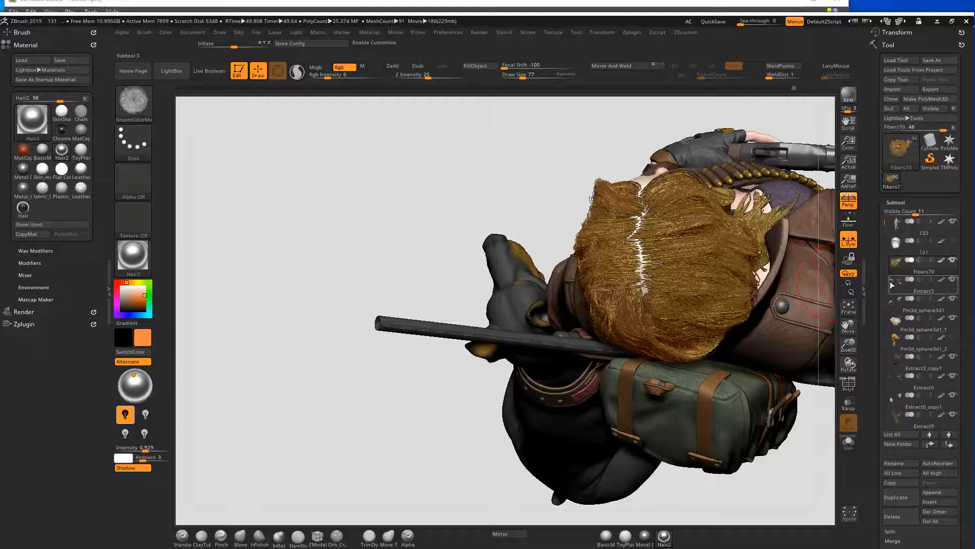
pyautogui.moveTo(560, 158); pyautogui.dragTo(880, 247)
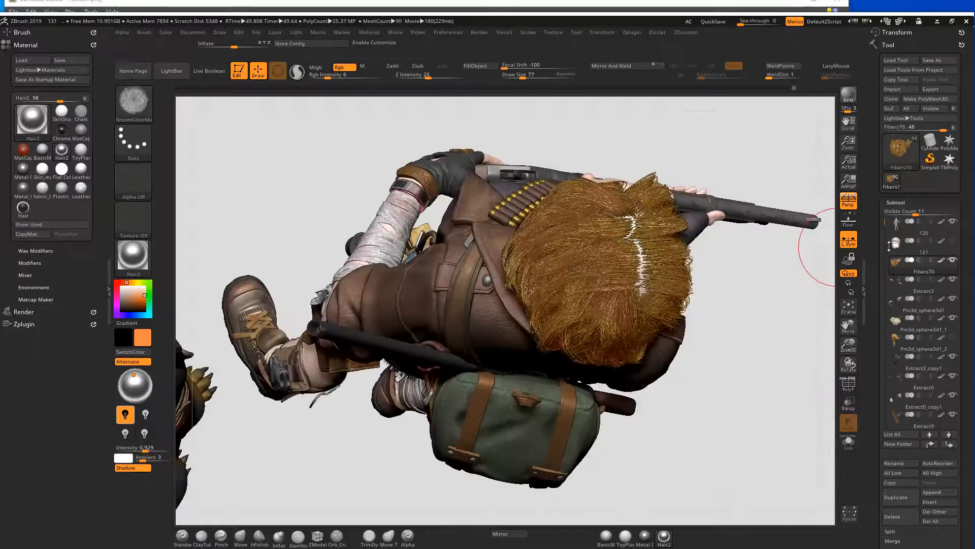
pyautogui.click(945, 231)
pyautogui.click(849, 441)
# Step: Tint the bare scalp softly orange over the top, back and sides of the head
pyautogui.moveTo(594, 305)
pyautogui.mouseDown()
pyautogui.moveTo(600, 279)
pyautogui.moveTo(569, 263)
pyautogui.mouseUp()
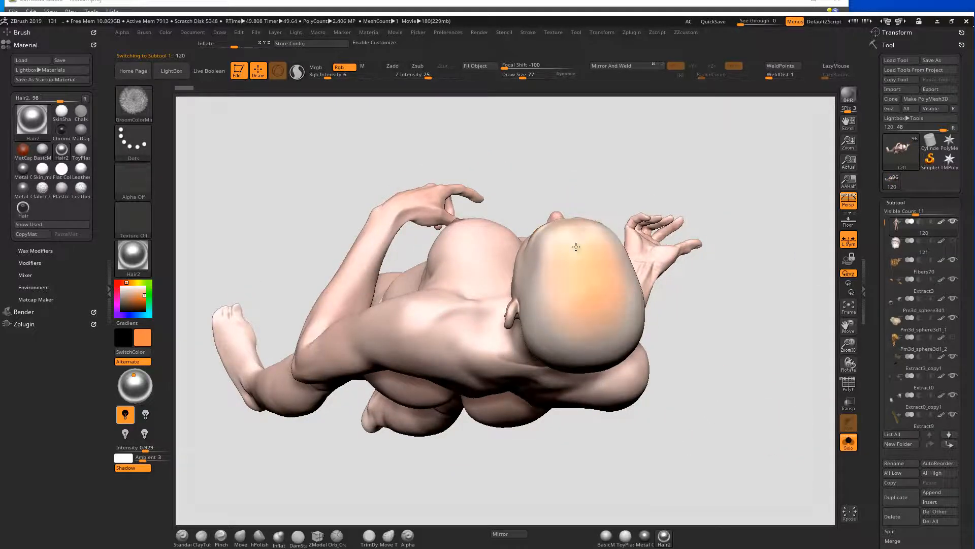
pyautogui.moveTo(712, 375); pyautogui.dragTo(629, 374)
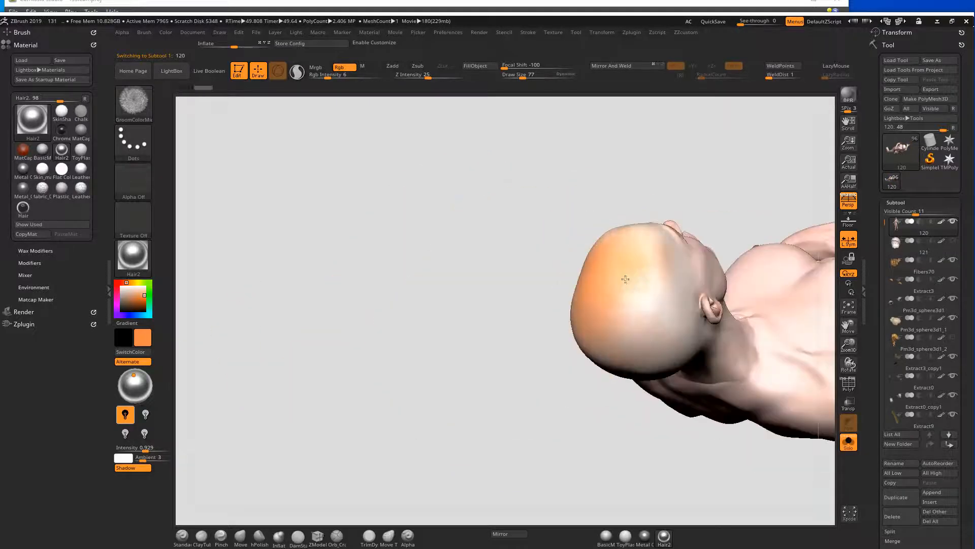
pyautogui.moveTo(579, 420); pyautogui.dragTo(605, 352)
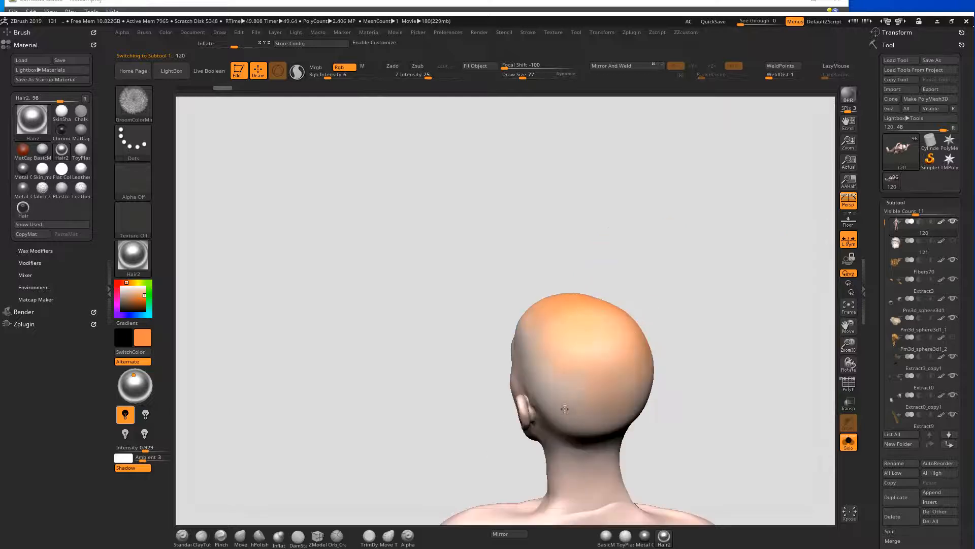
pyautogui.moveTo(584, 385); pyautogui.dragTo(555, 355)
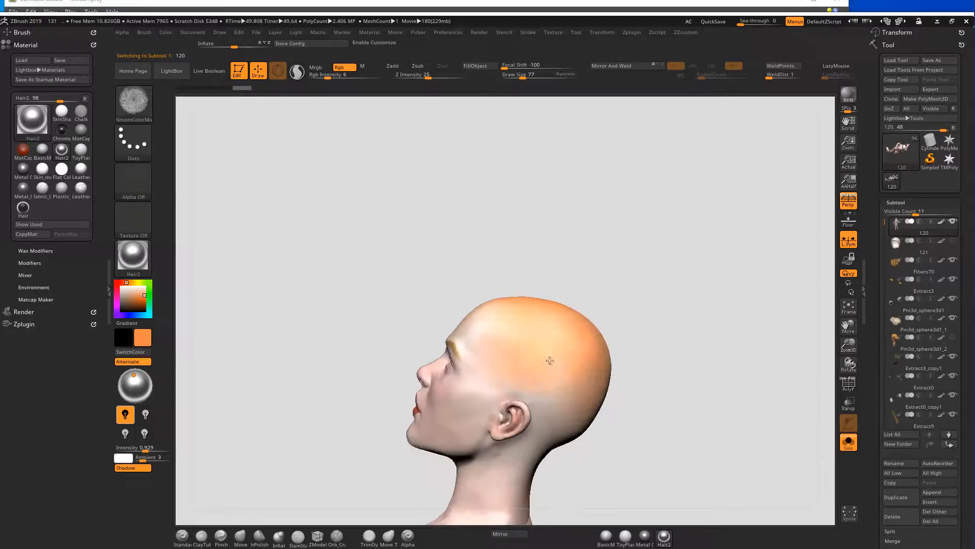
pyautogui.moveTo(573, 388)
pyautogui.mouseDown()
pyautogui.moveTo(552, 404)
pyautogui.moveTo(559, 413)
pyautogui.moveTo(692, 316)
pyautogui.mouseUp()
# Step: Leave Solo mode to bring back the whole character with her hair and clothing
pyautogui.hotkey('ctrl', 'shift')
pyautogui.moveTo(782, 342)
pyautogui.mouseDown()
pyautogui.moveTo(772, 330)
pyautogui.moveTo(782, 302)
pyautogui.mouseUp()
pyautogui.press('ctrl')
pyautogui.hotkey('ctrl', 'shift')
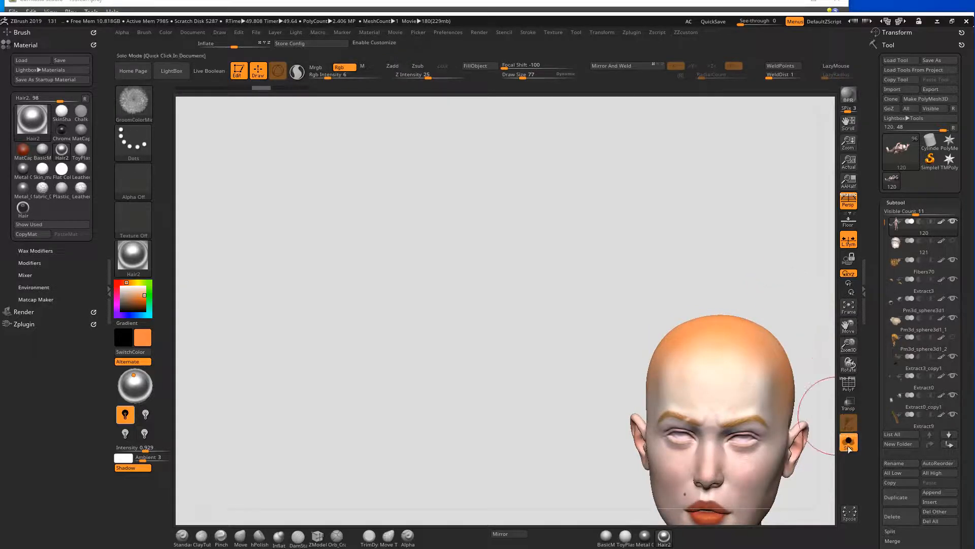
pyautogui.keyDown('ctrl'); pyautogui.keyDown('shift'); pyautogui.click(767, 282); pyautogui.keyUp('shift'); pyautogui.keyUp('ctrl')
# Step: Frame the character's upper body from the front and render it with BPR
pyautogui.keyDown('alt'); pyautogui.moveTo(718, 235); pyautogui.dragTo(739, 337); pyautogui.keyUp('alt')
pyautogui.moveTo(767, 283); pyautogui.dragTo(688, 144)
pyautogui.moveTo(745, 341)
pyautogui.keyDown('alt'); pyautogui.mouseDown()
pyautogui.moveTo(757, 352)
pyautogui.moveTo(760, 325)
pyautogui.mouseUp(); pyautogui.keyUp('alt')
pyautogui.press('shift')
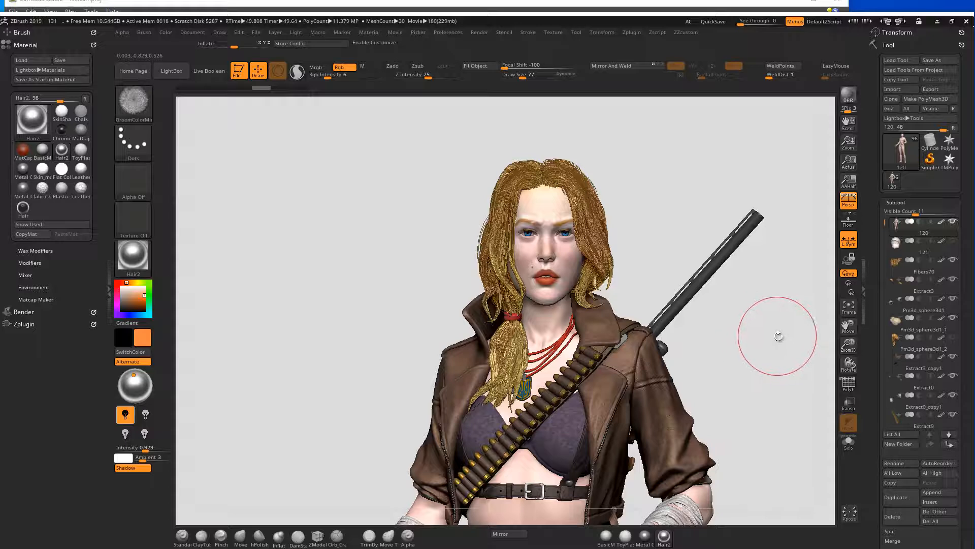
pyautogui.press('shift')
pyautogui.hotkey('shift', 'r')
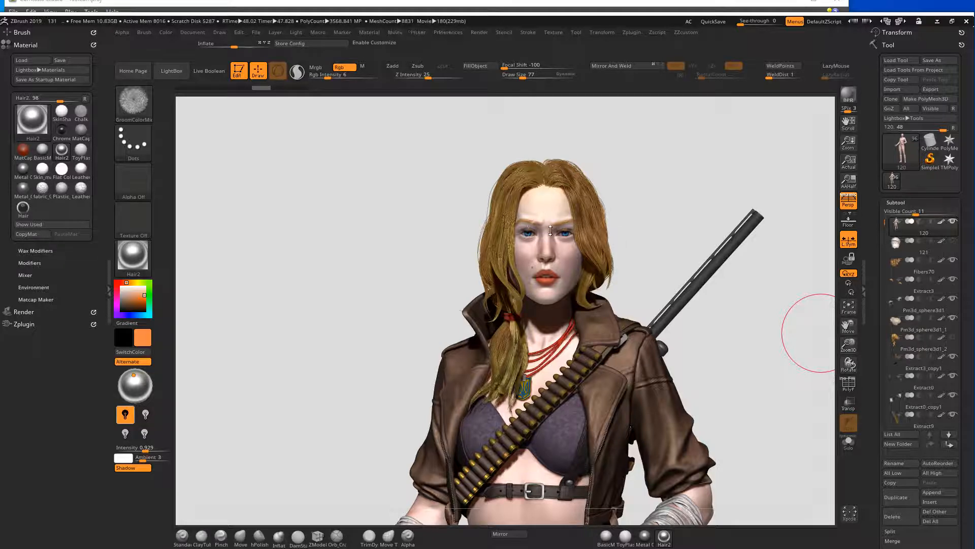
# Step: Apply the Hair2 material to the Fibers70 hair subtool and set BasicMaterial as the current material for the other parts
pyautogui.click(631, 192)
pyautogui.moveTo(640, 190)
pyautogui.mouseDown()
pyautogui.moveTo(657, 187)
pyautogui.moveTo(633, 187)
pyautogui.moveTo(746, 239)
pyautogui.moveTo(666, 261)
pyautogui.mouseUp()
pyautogui.moveTo(790, 200); pyautogui.dragTo(784, 151)
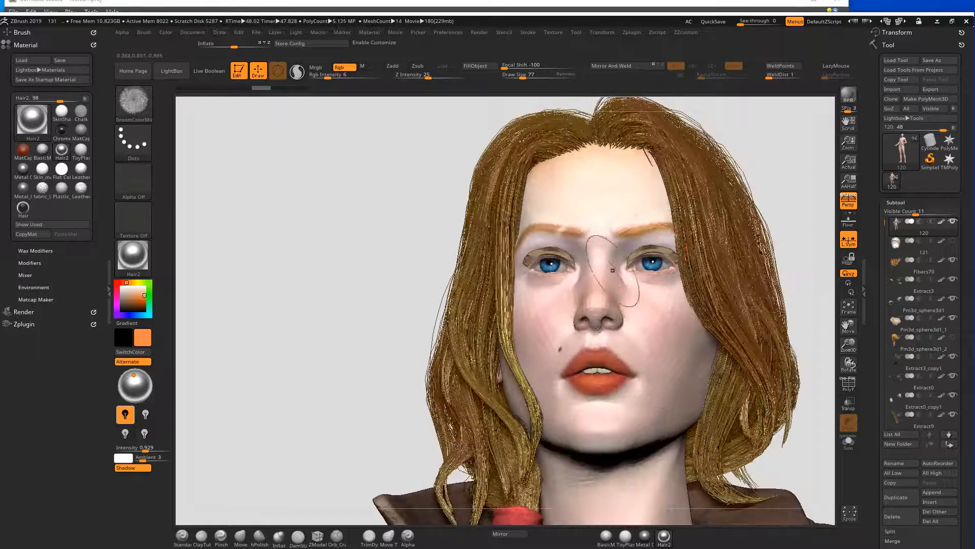
pyautogui.click(607, 534)
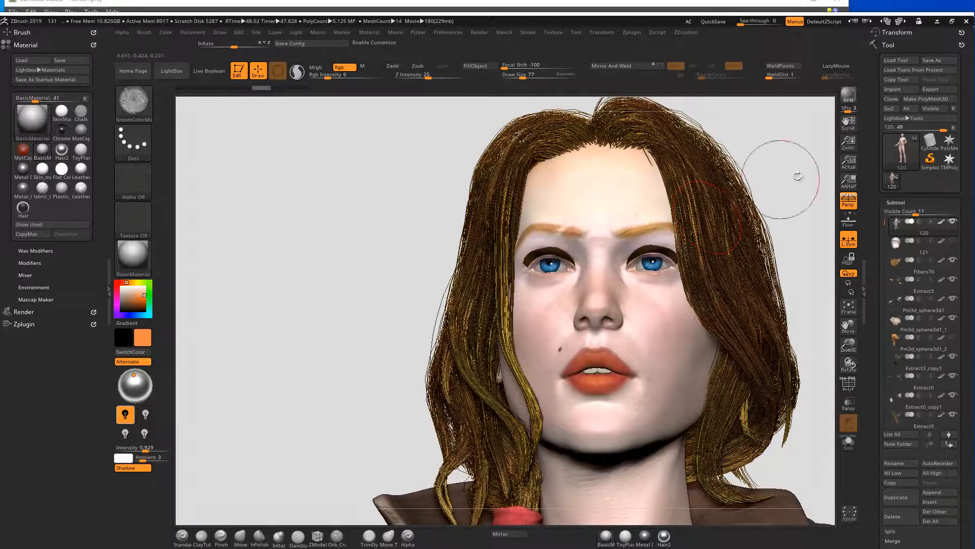
pyautogui.keyDown('shift'); pyautogui.moveTo(816, 216); pyautogui.dragTo(811, 254); pyautogui.keyUp('shift')
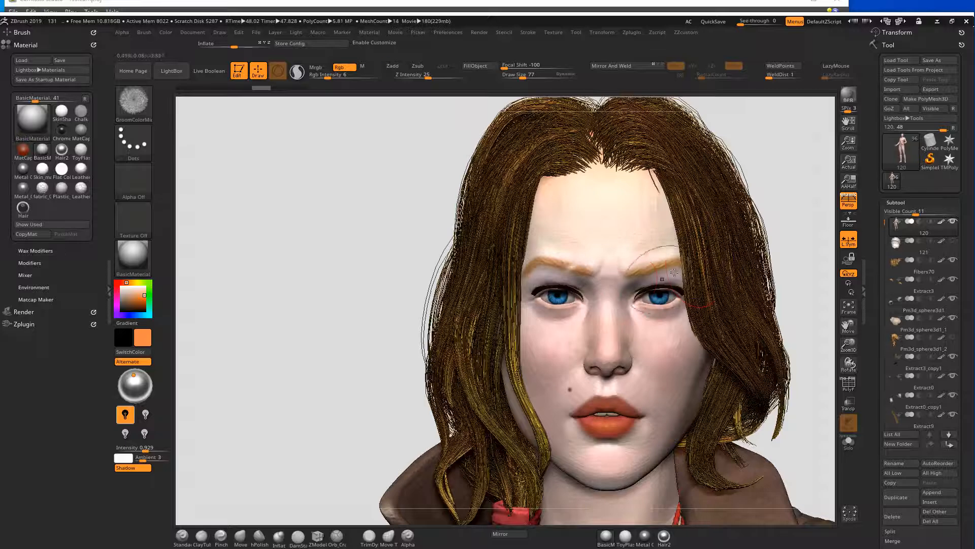
pyautogui.keyDown('alt'); pyautogui.click(714, 294); pyautogui.keyUp('alt')
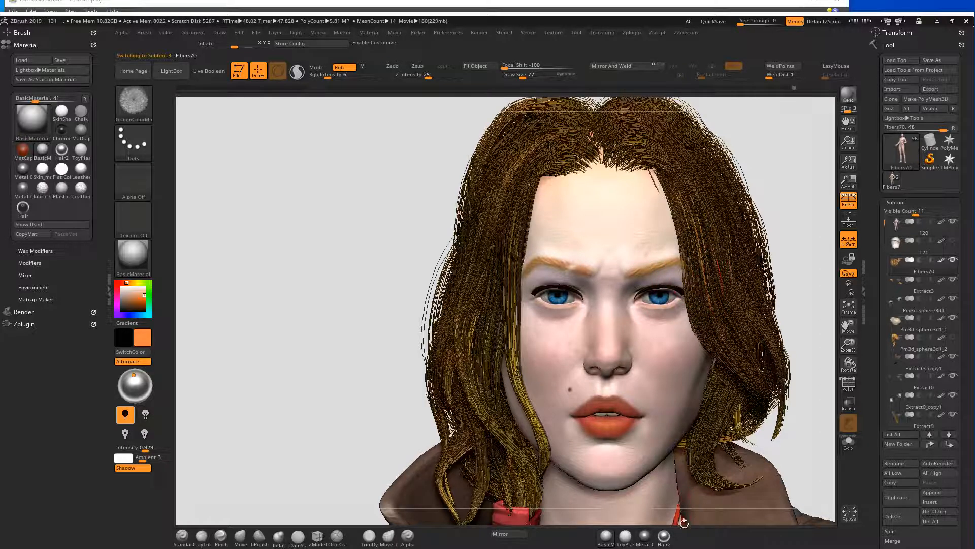
pyautogui.click(664, 539)
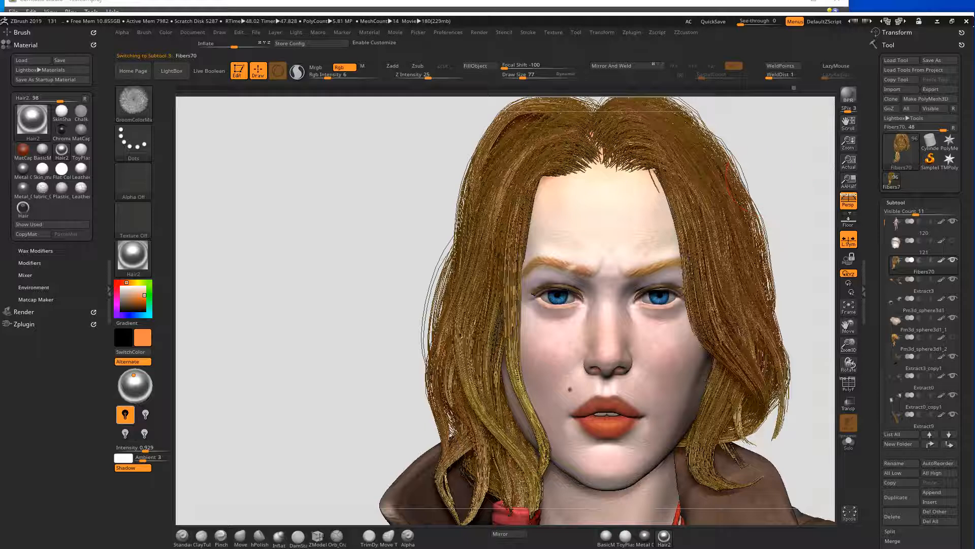
pyautogui.keyDown('ctrl'); pyautogui.moveTo(765, 180); pyautogui.dragTo(597, 514, button='right'); pyautogui.keyUp('ctrl')
pyautogui.click(605, 535)
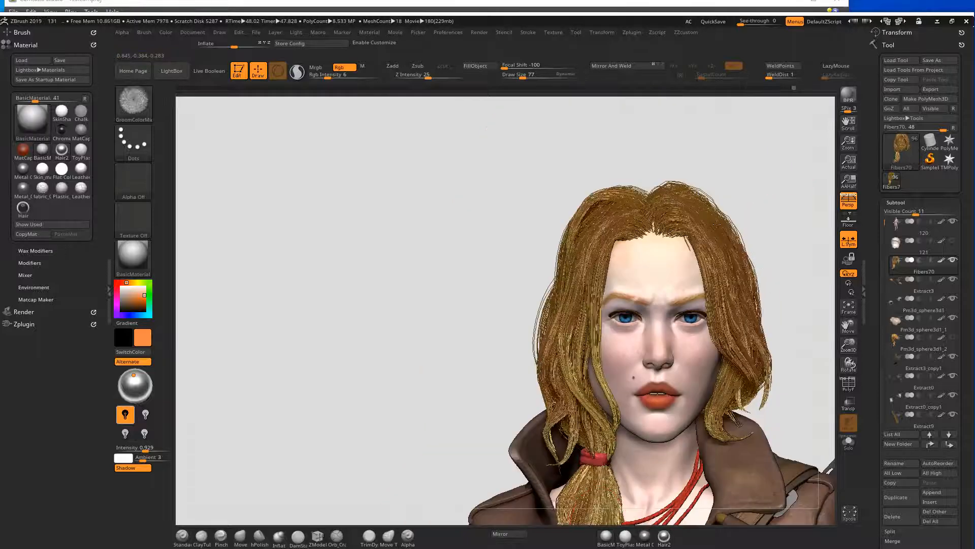
pyautogui.keyDown('ctrl'); pyautogui.moveTo(767, 248); pyautogui.dragTo(755, 248, button='right'); pyautogui.keyUp('ctrl')
pyautogui.keyDown('alt'); pyautogui.moveTo(568, 141); pyautogui.dragTo(725, 318, button='right'); pyautogui.keyUp('alt')
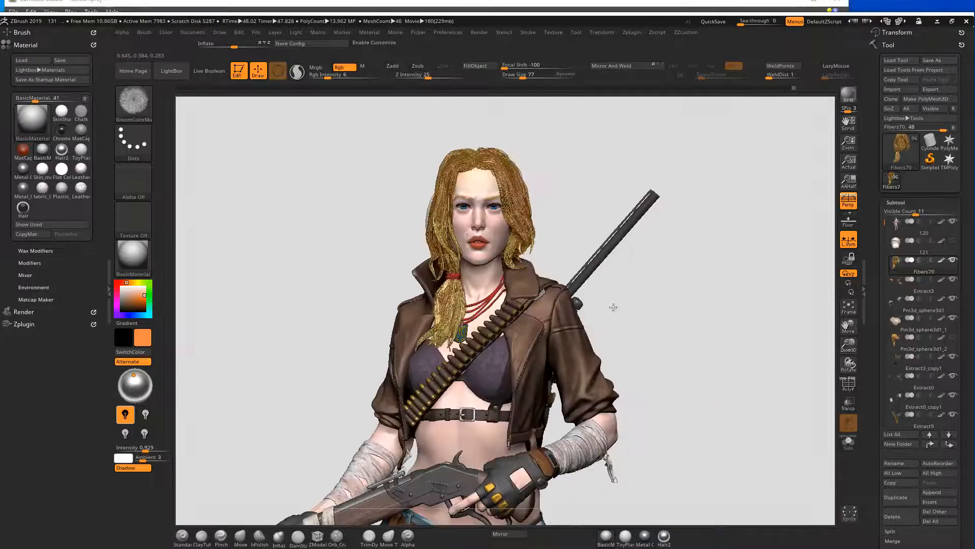